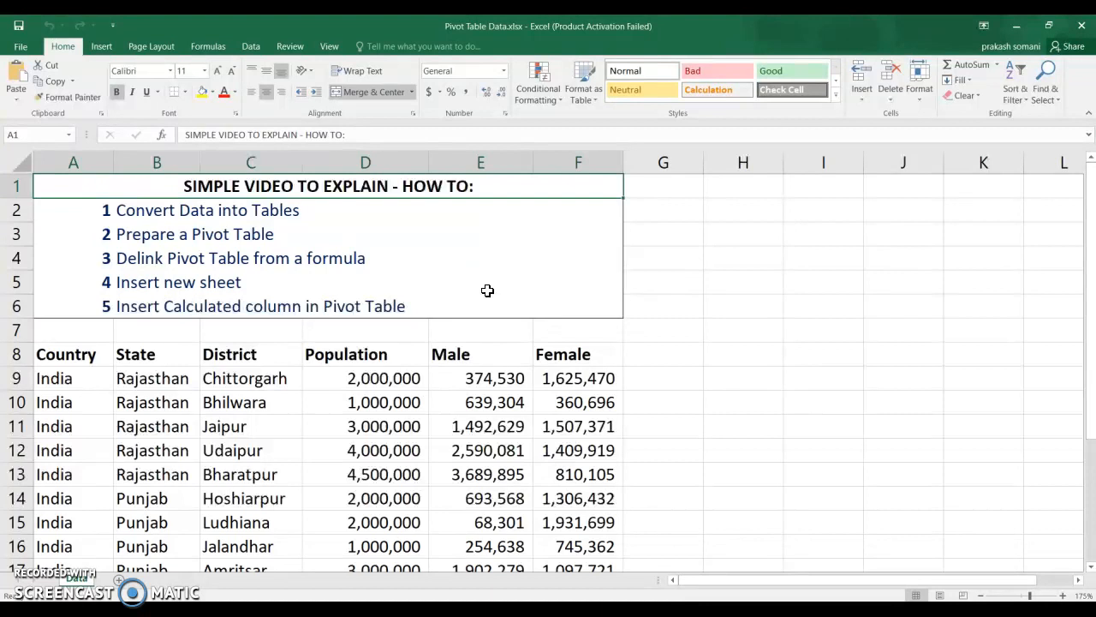
- Autofit the column widths of the population data range that starts at the Country header in row 8
scroll(487, 290, "down", 2)
scroll(319, 301, "down", 1)
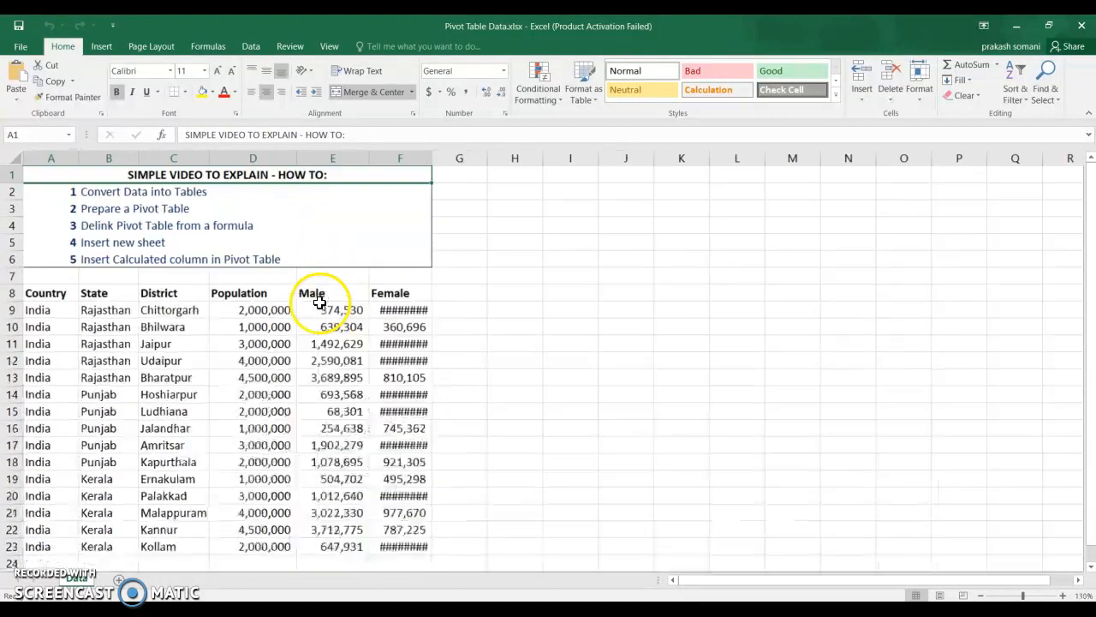
scroll(319, 302, "down", 1)
left_click(257, 286)
key("Home")
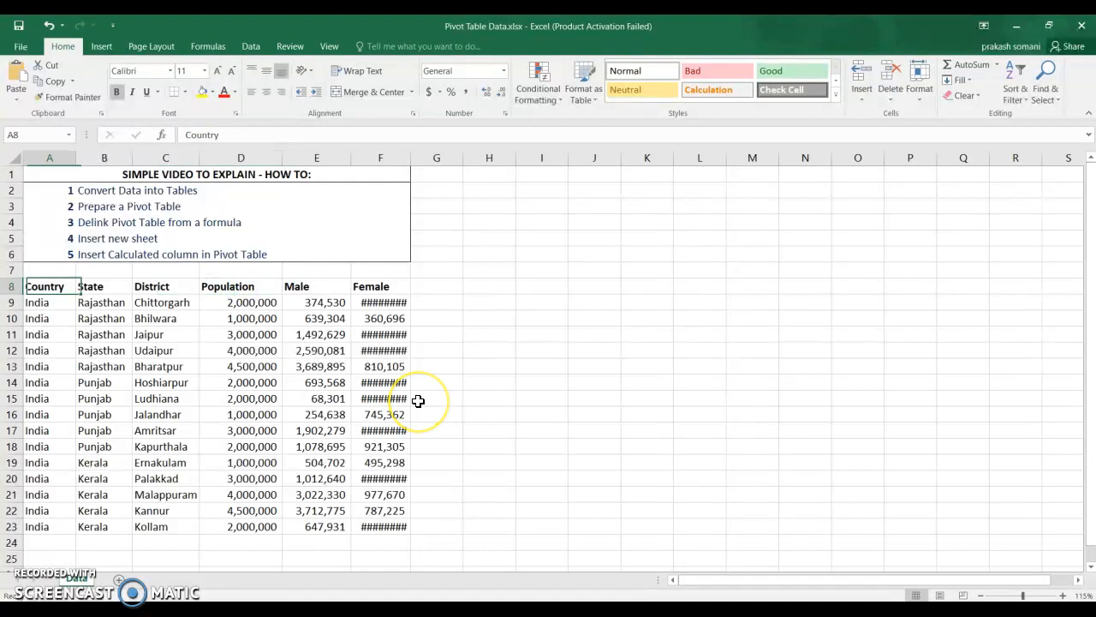
key("ctrl+a")
key("alt+h")
key("o")
key("i")
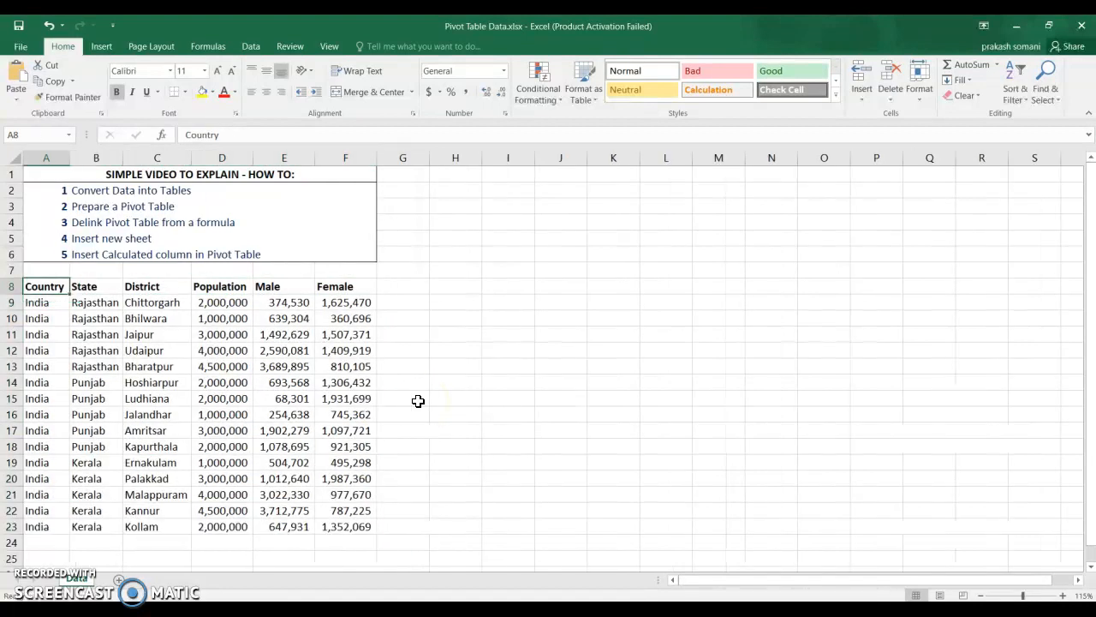
- Review the data columns one by one, from Country through Female, including the Population, Male and Female figures together
key("ctrl+shift+Down")
key("Right")
key("ctrl+shift+Down")
key("Right")
key("ctrl+shift+Down")
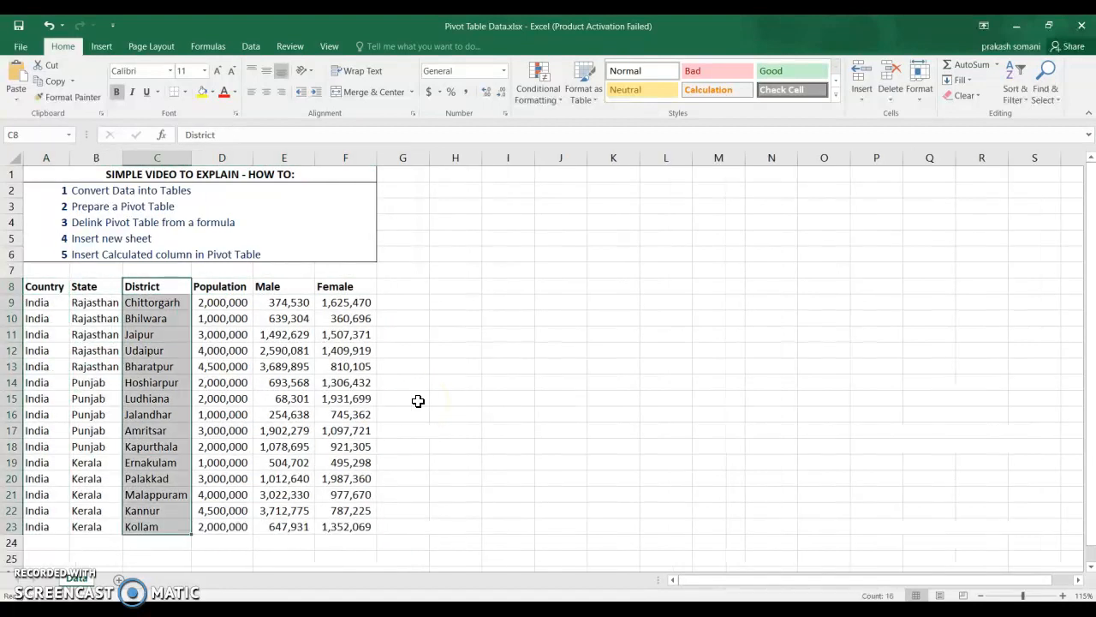
key("Right")
key("ctrl+shift+Down")
key("Right")
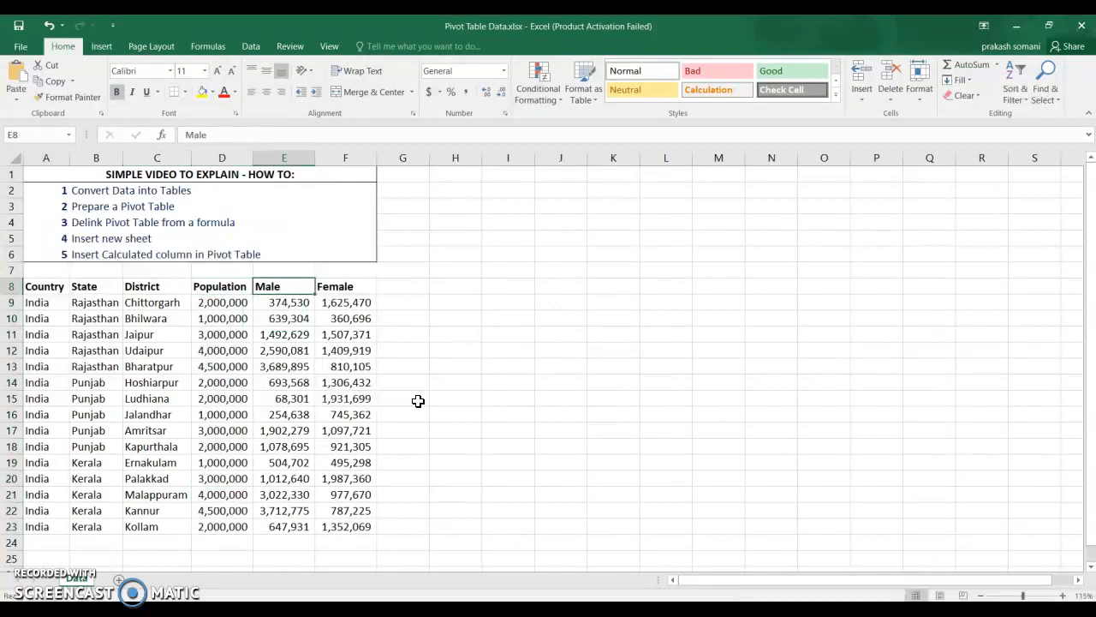
key("ctrl+shift+Down")
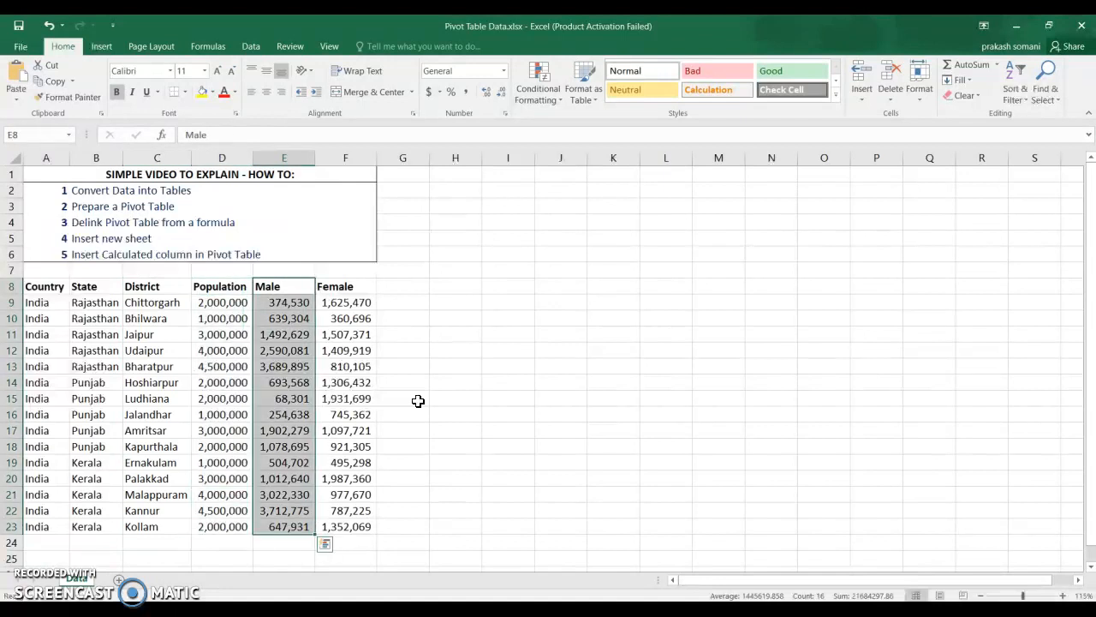
key("Right")
key("ctrl+shift+Down")
key("ctrl+Left")
key("ctrl+Right")
key("Left")
key("Left")
key("Down")
key("ctrl+shift+Down")
key("shift+Right")
key("shift+Right")
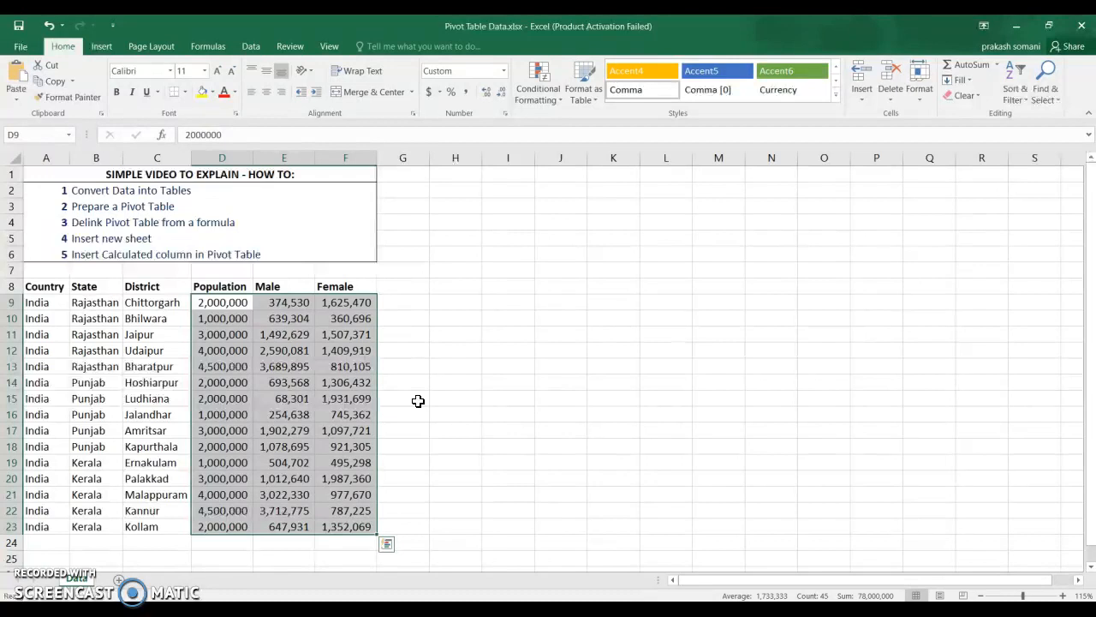
key("Up")
key("ctrl+Left")
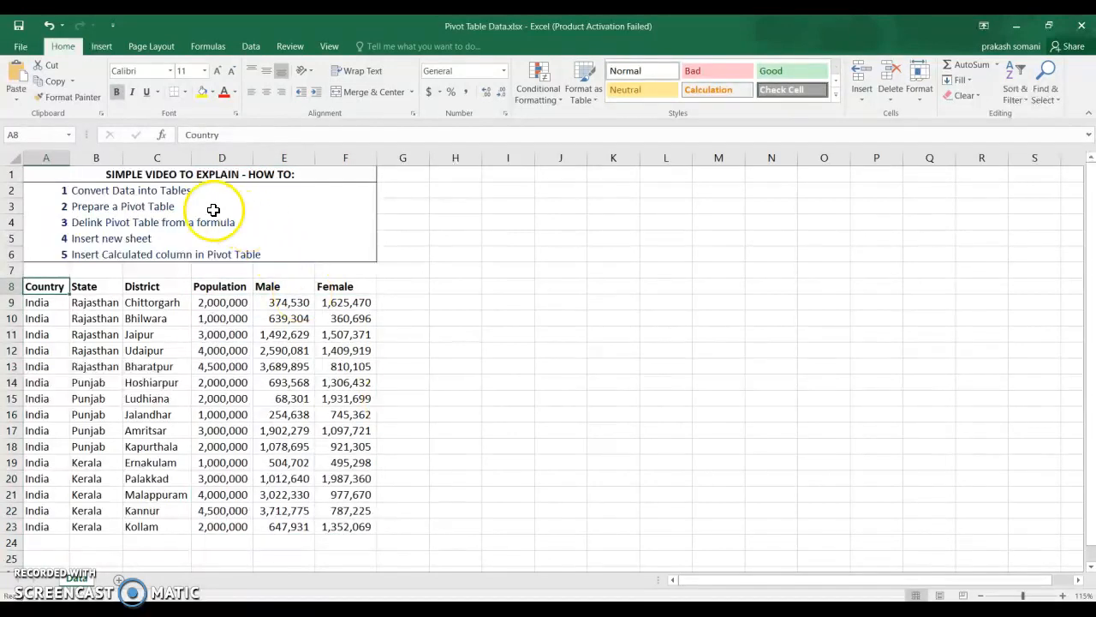
- Convert the data range A8:F23 into a table, using its first row as headers
left_click_drag(61, 189, 351, 196)
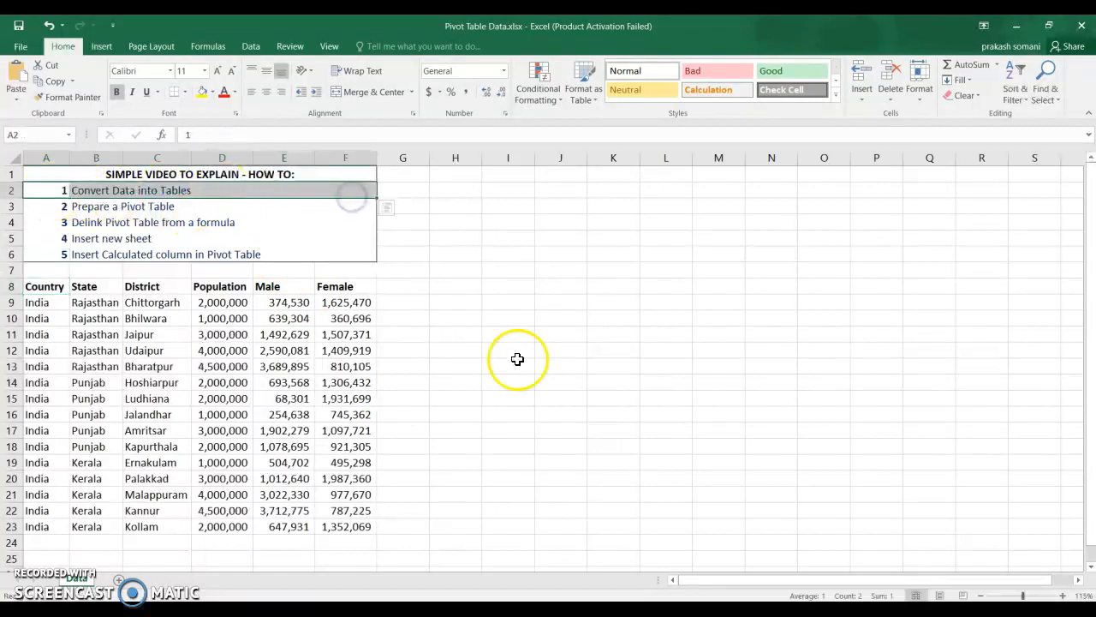
key("Down")
key("Down")
key("Down")
key("Down")
key("Down")
key("Down")
key("ctrl+a")
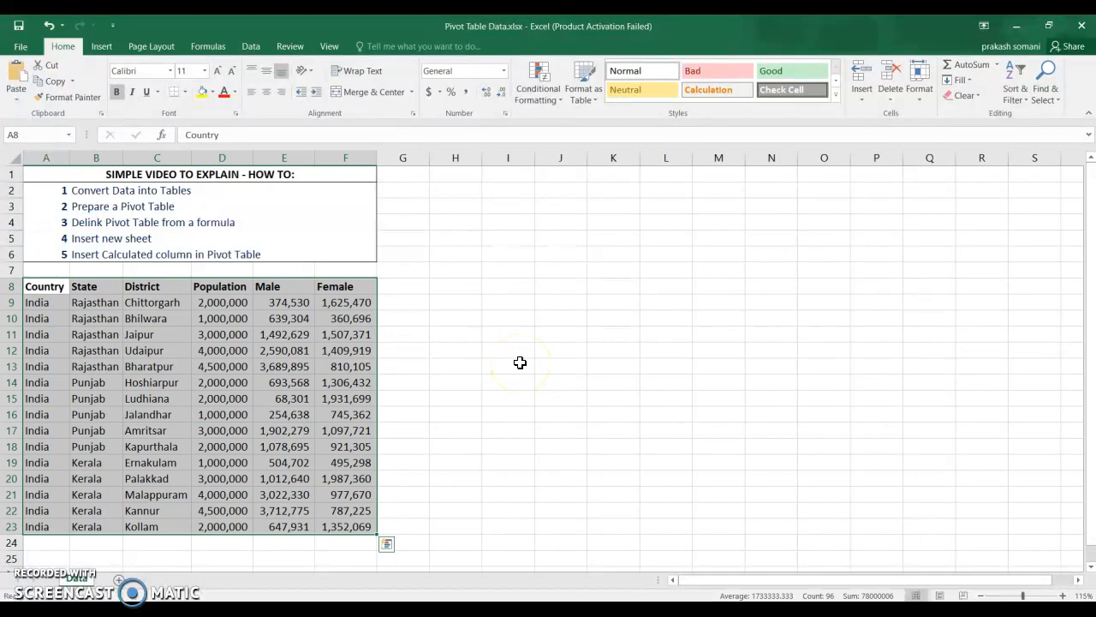
key("Left")
key("ctrl+shift+Right")
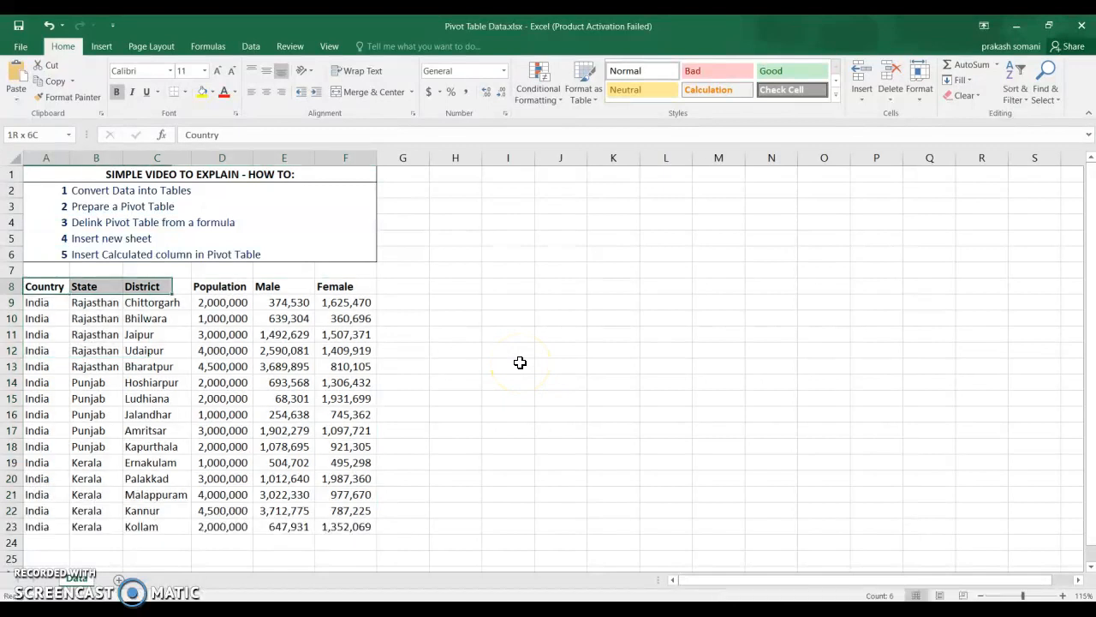
key("Left")
key("ctrl+shift+Right")
key("ctrl+shift+Down")
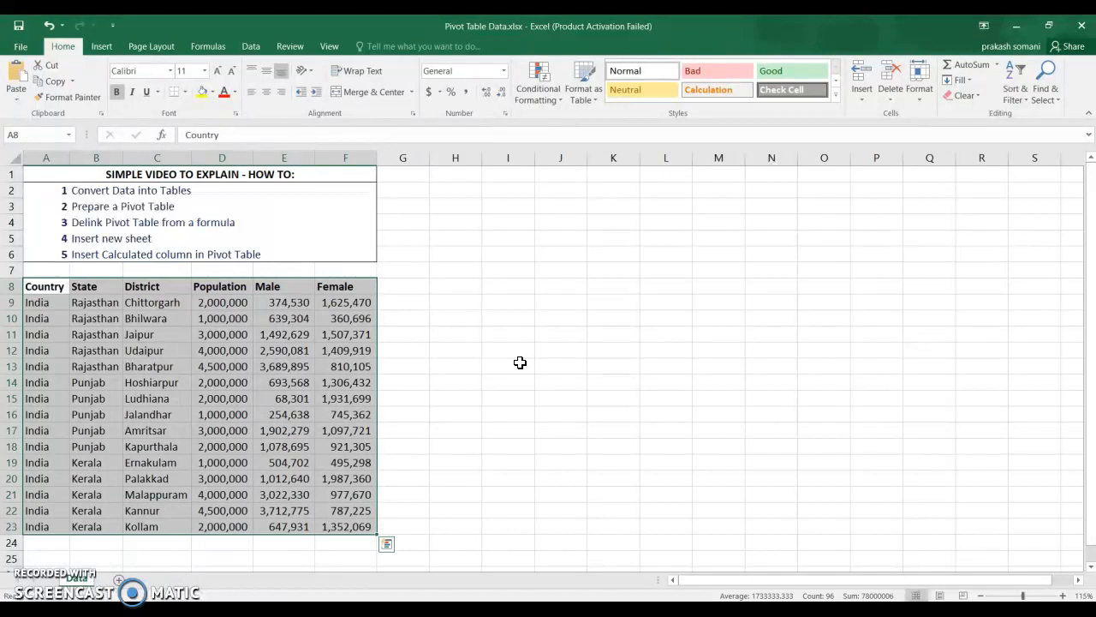
key("ctrl+t")
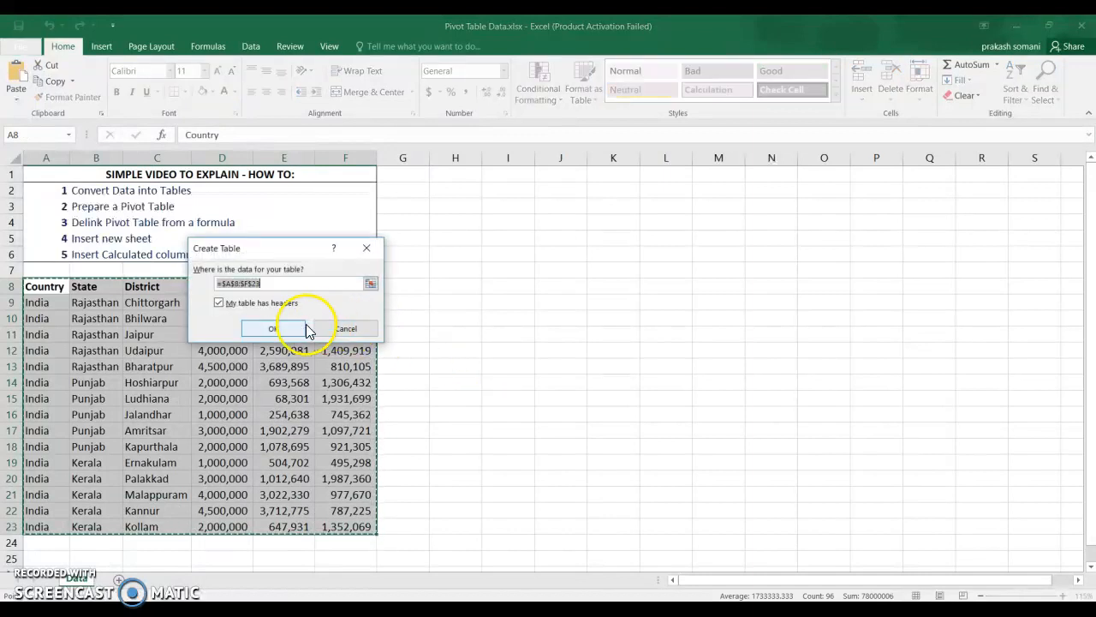
left_click(218, 304)
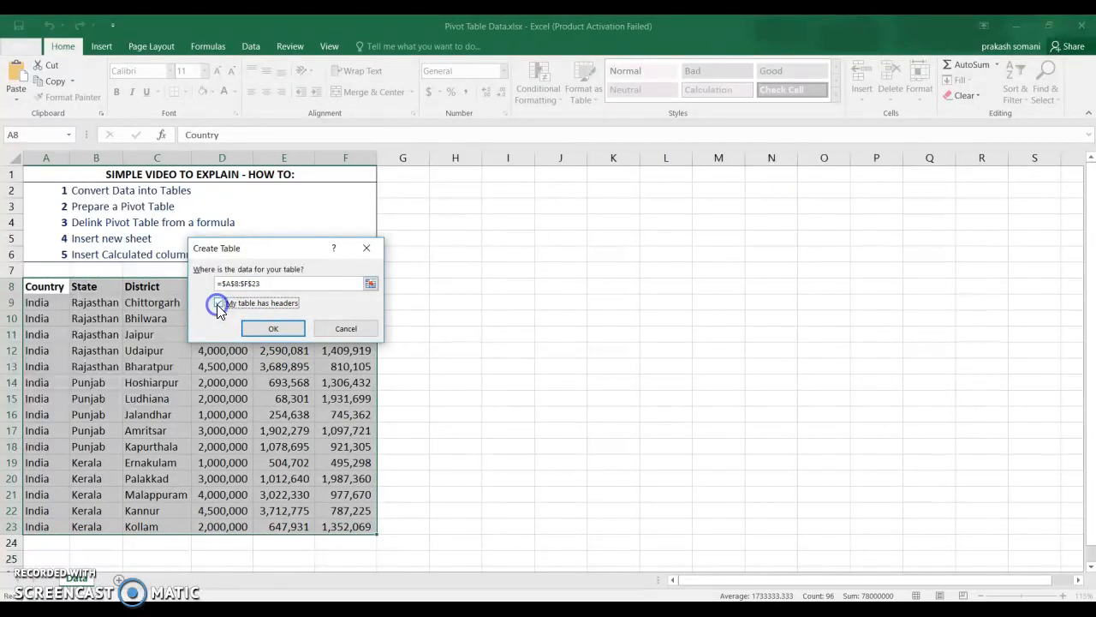
left_click(279, 330)
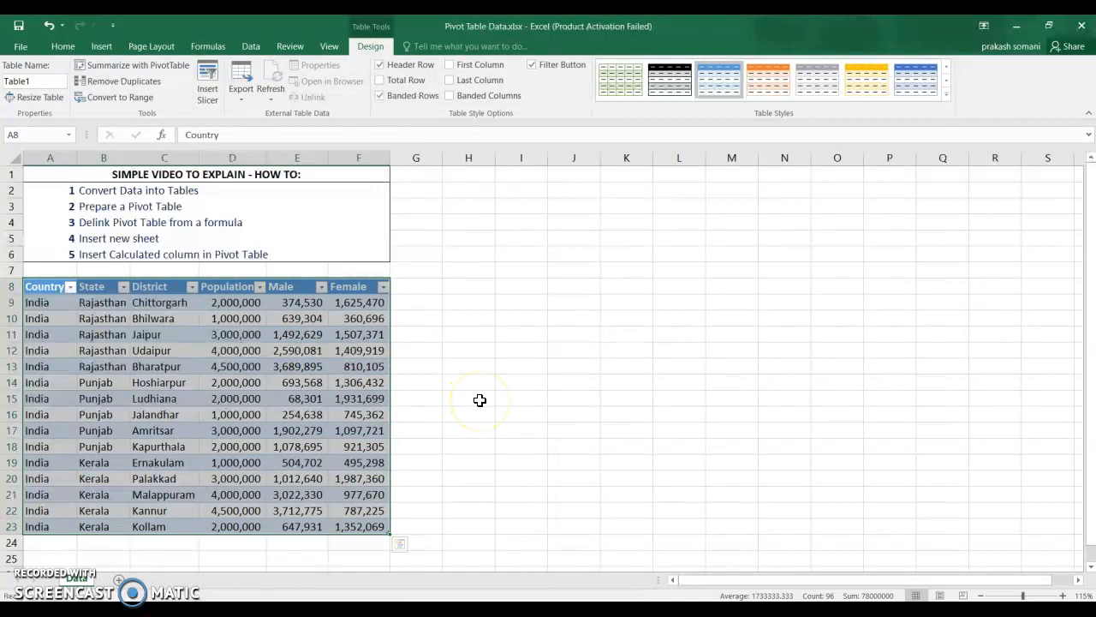
- Look over the new table by selecting the whole of it and several individual cells
key("Left")
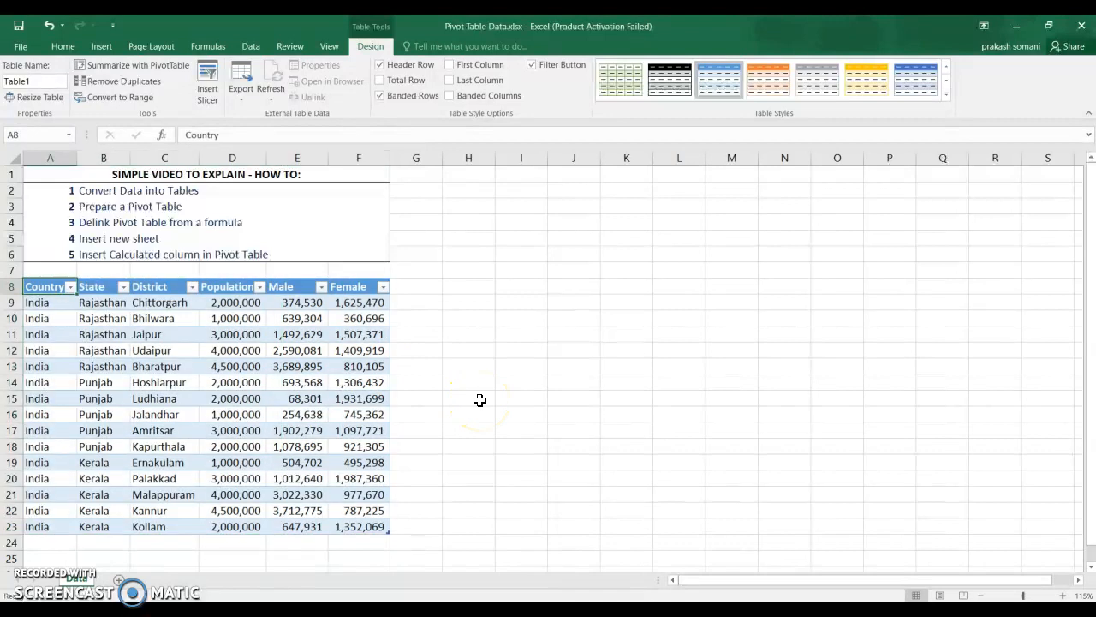
key("ctrl+a")
left_click(360, 347)
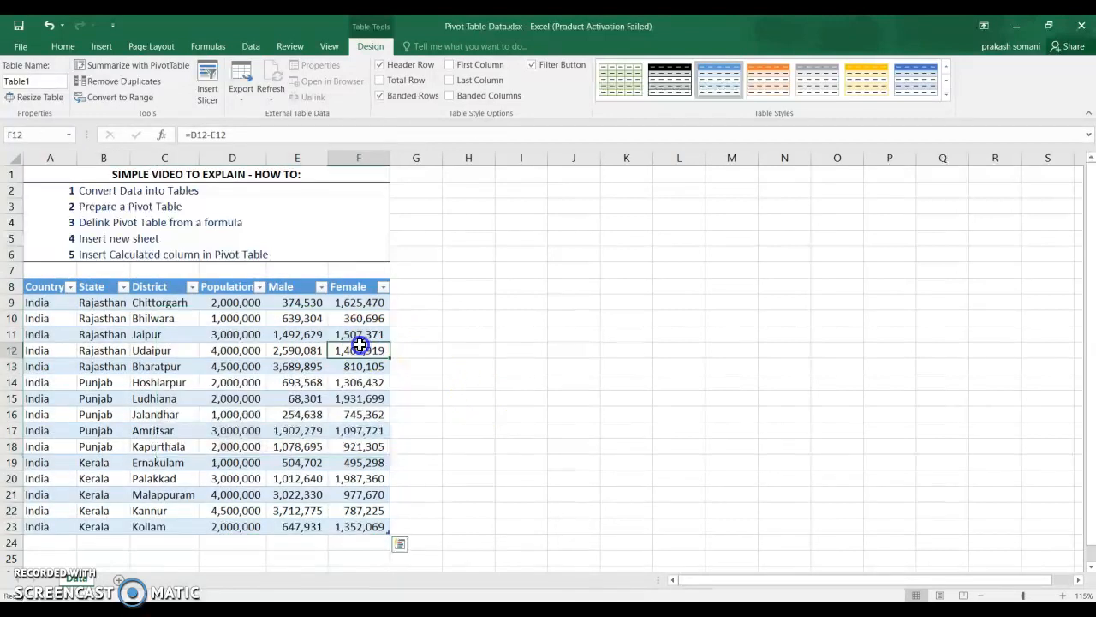
key("Left")
key("Left")
key("Down")
key("Down")
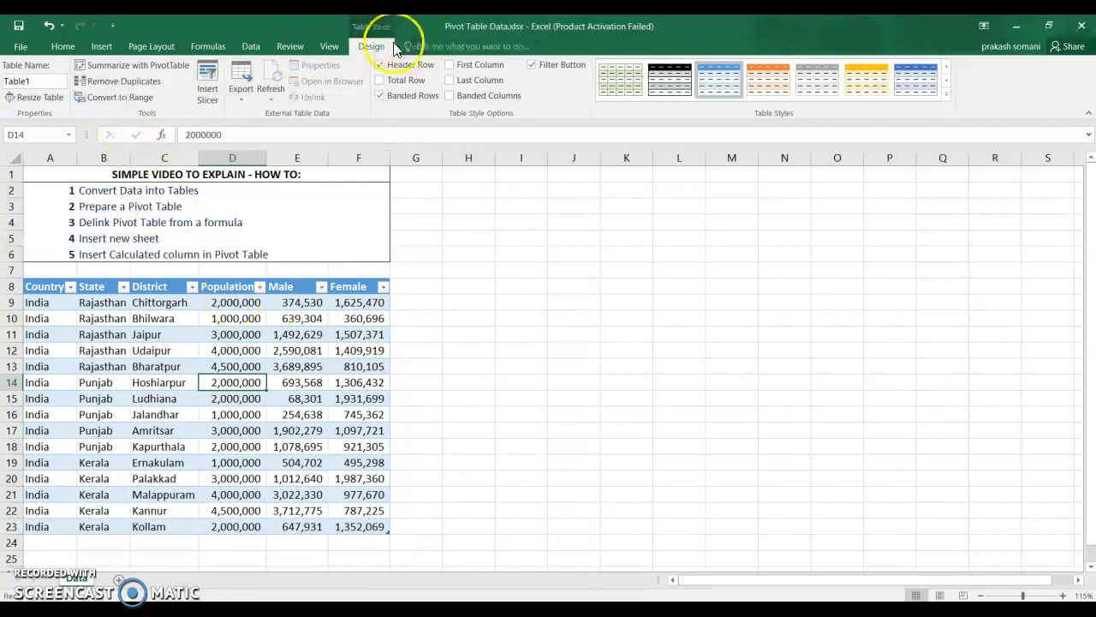
- Rename the table as Data_Popul
left_click(416, 317)
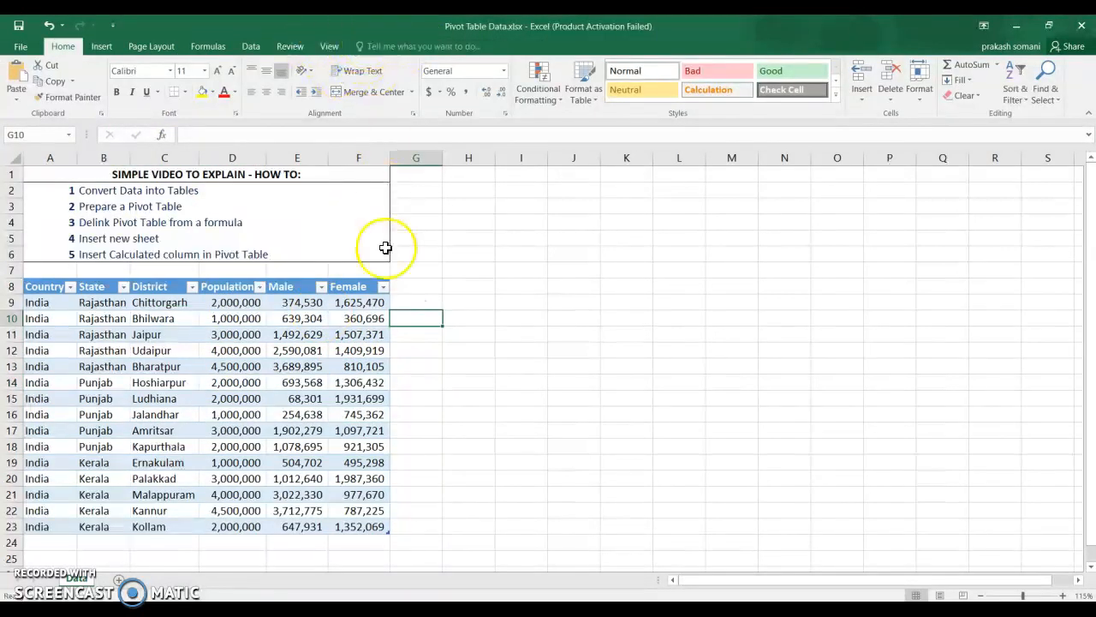
left_click(318, 350)
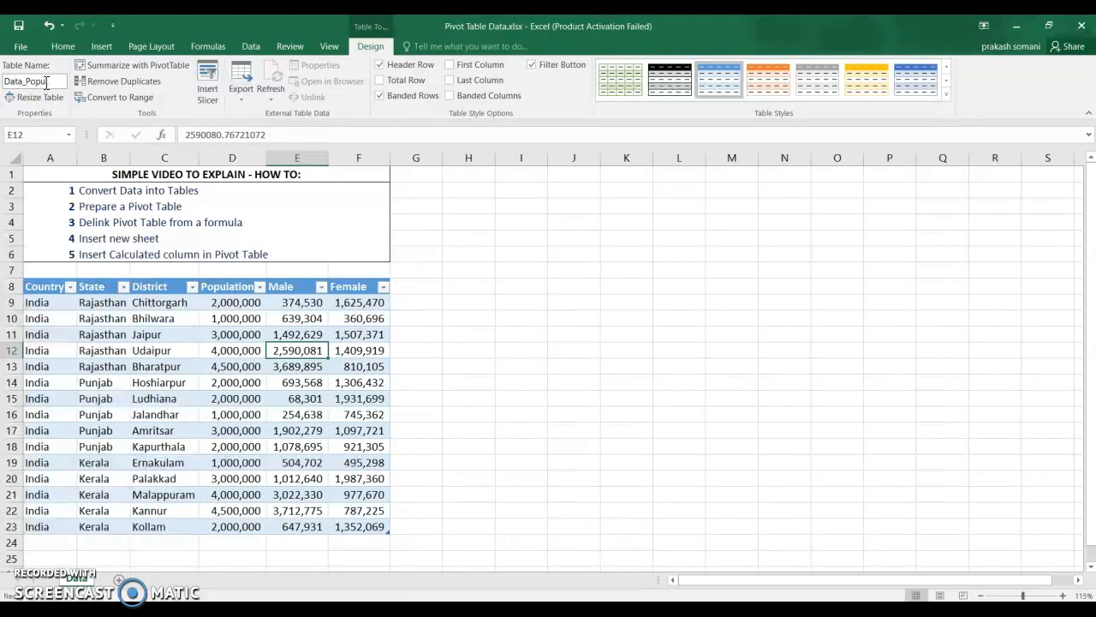
left_click(319, 365)
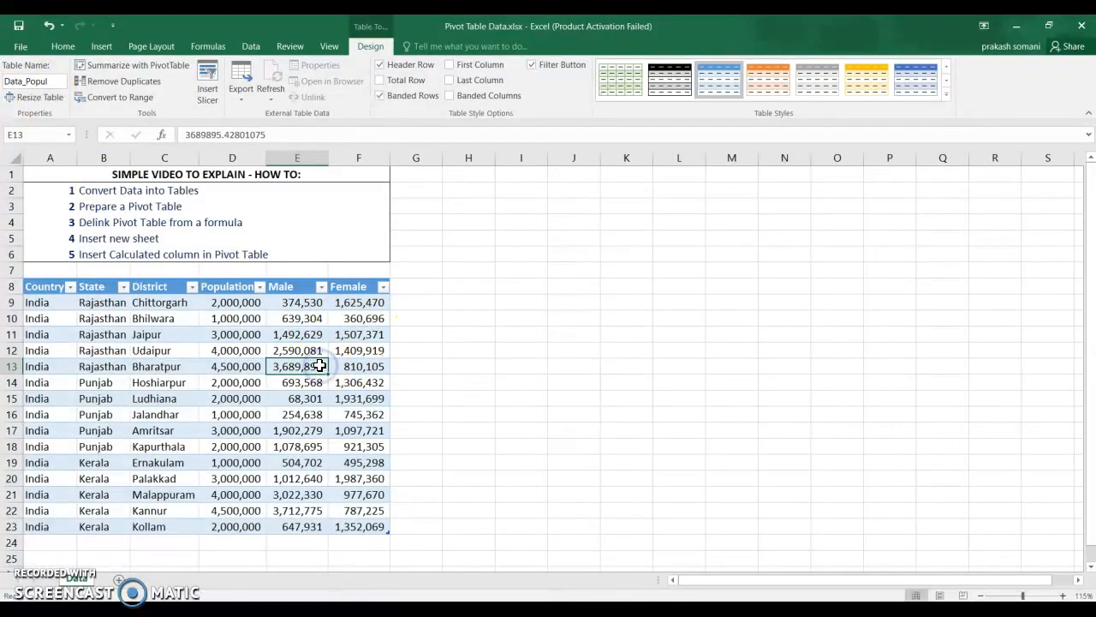
- Create a PivotTable from the Data_Popul table on a new worksheet and name that sheet Pivot
key("ctrl+Left")
key("ctrl+Up")
key("ctrl+shift+Right")
key("ctrl+shift+Down")
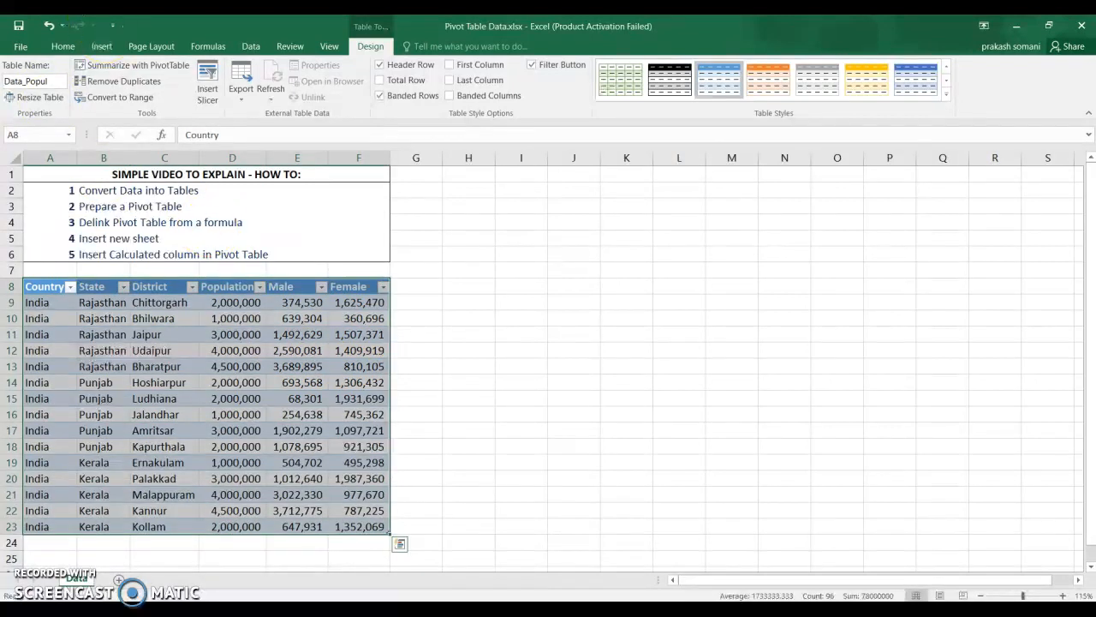
left_click(98, 51)
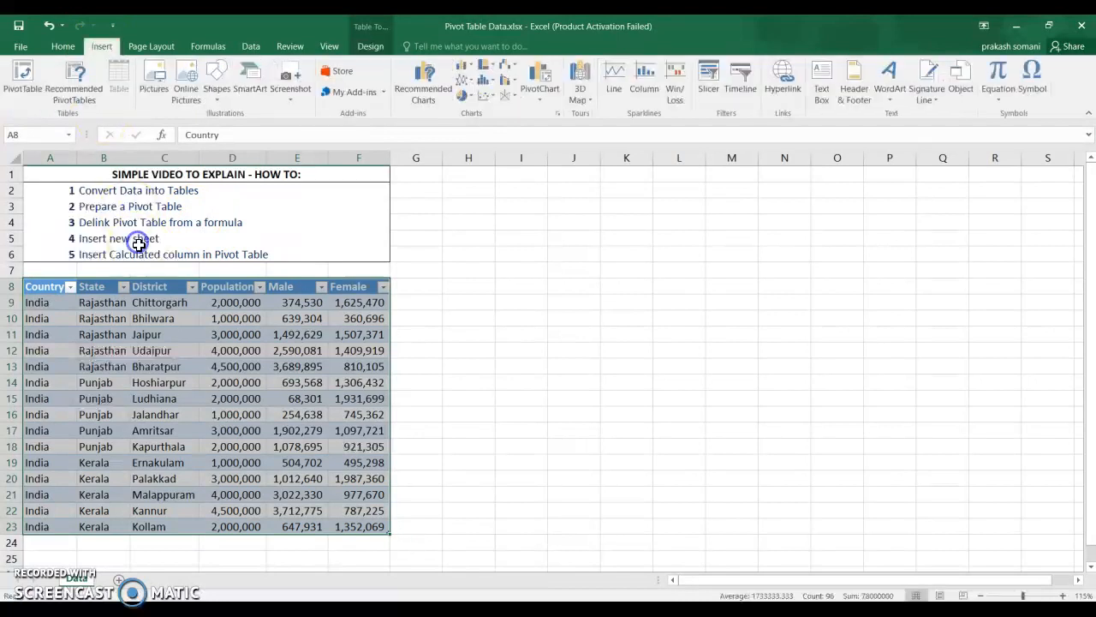
left_click(155, 350)
left_click(35, 75)
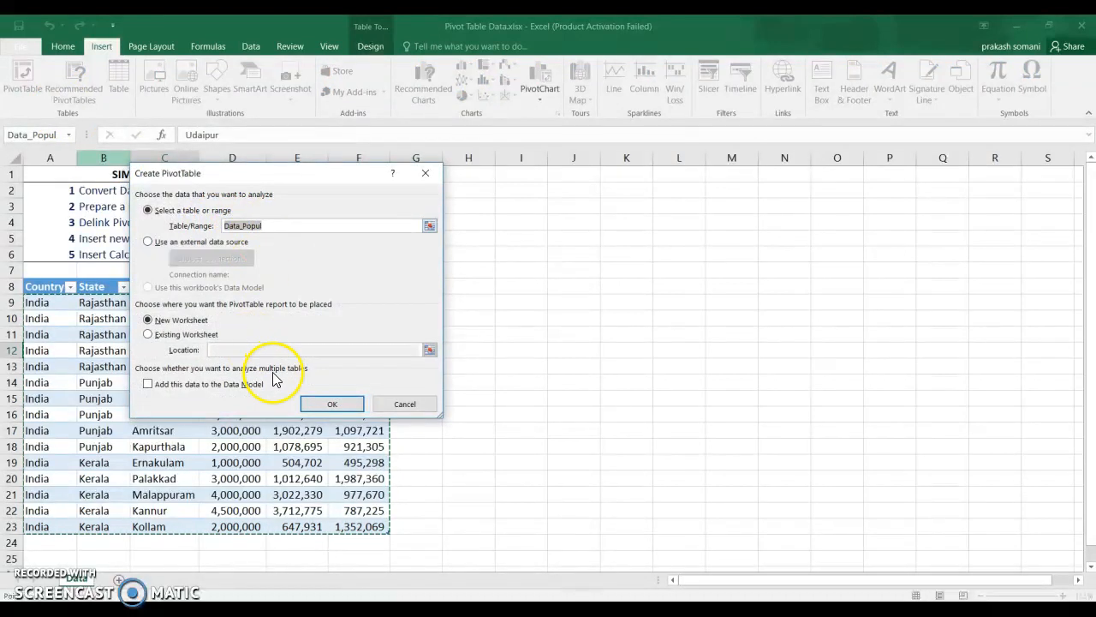
left_click(330, 404)
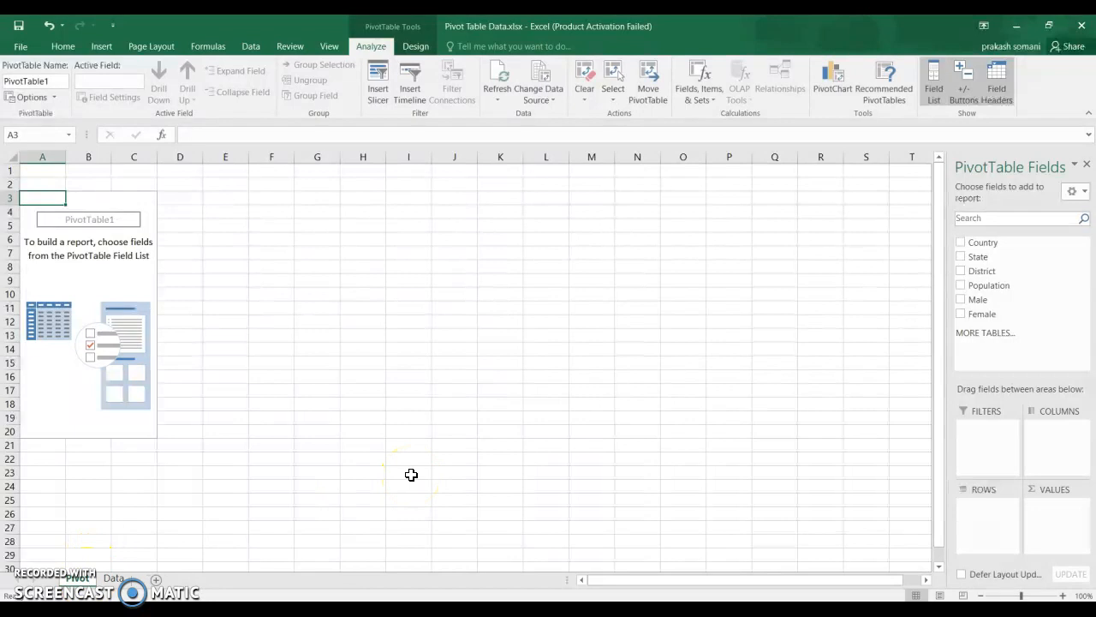
- Add Country, State and District, in that order, as row fields of the PivotTable
left_click_drag(984, 243, 994, 486)
left_click_drag(1011, 262, 1003, 481)
left_click_drag(996, 542, 998, 543)
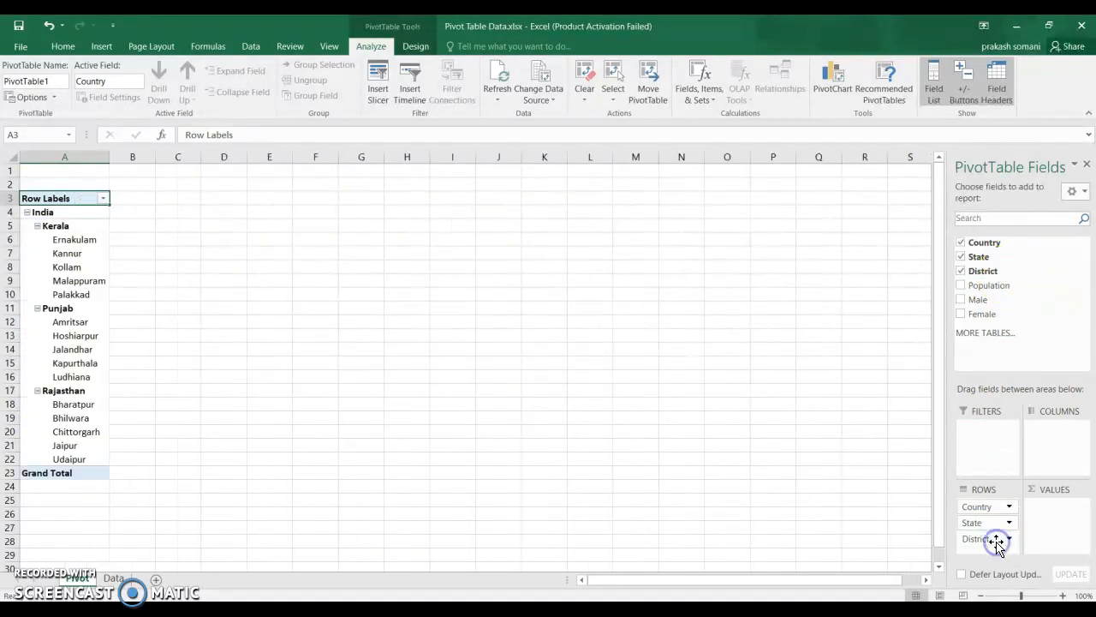
- Add Population, Male and Female as summed value fields of the PivotTable
left_click_drag(998, 288, 1063, 505)
left_click_drag(1002, 304, 1054, 519)
left_click_drag(999, 317, 1062, 528)
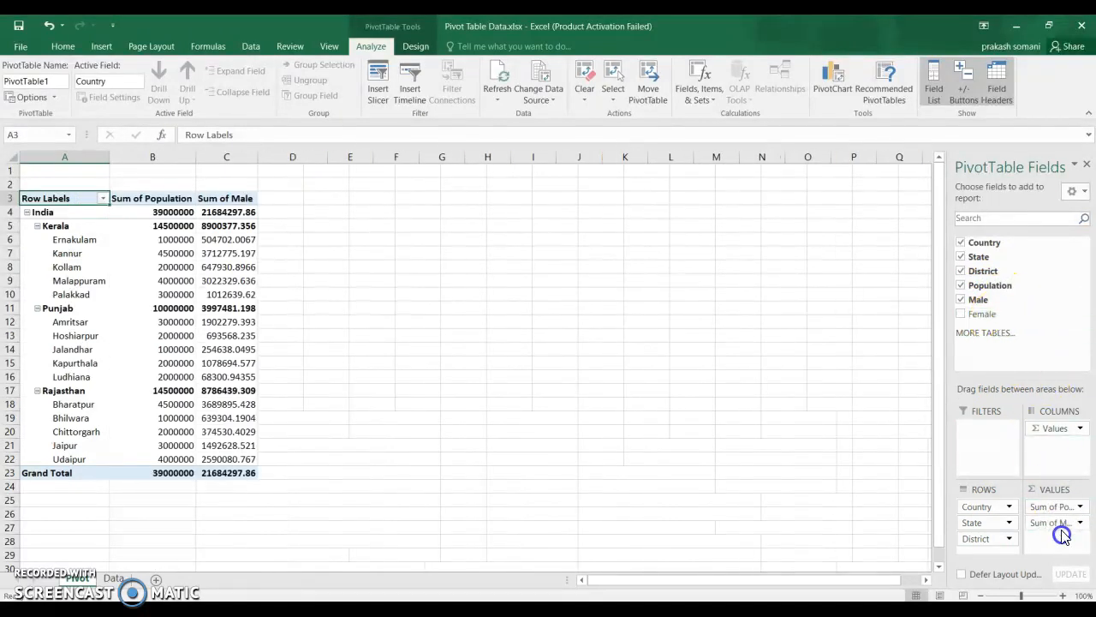
- Format the Sum of Male value field as Number with 0 decimal places and the 1000 separator
left_click(1064, 522)
left_click(1032, 507)
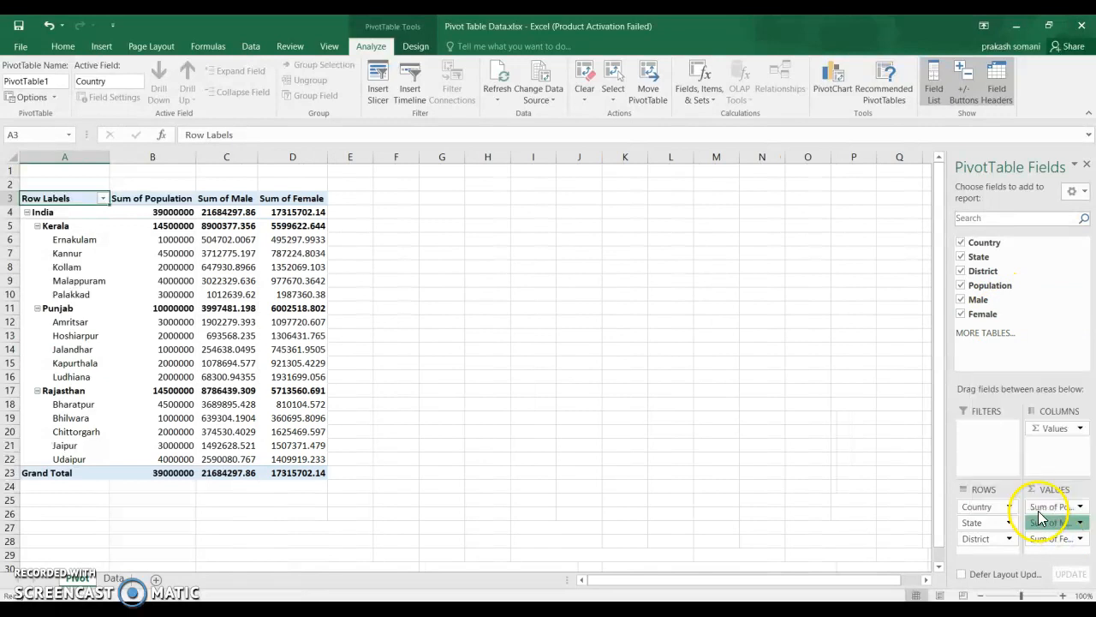
left_click(267, 245)
left_click(218, 246)
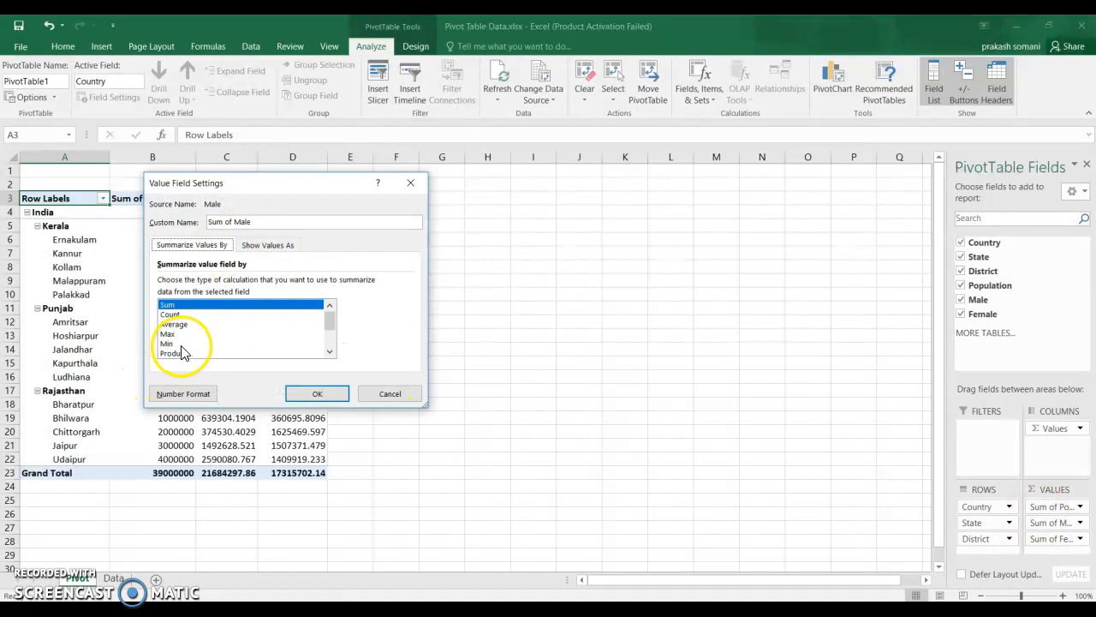
left_click(329, 353)
left_click(330, 352)
left_click(206, 397)
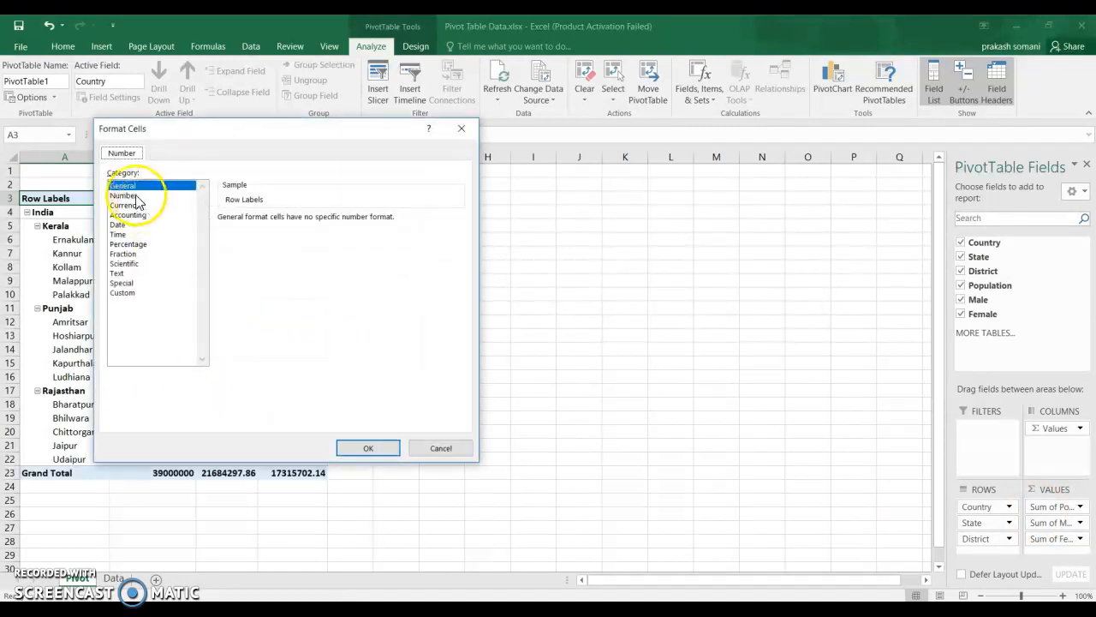
left_click(122, 195)
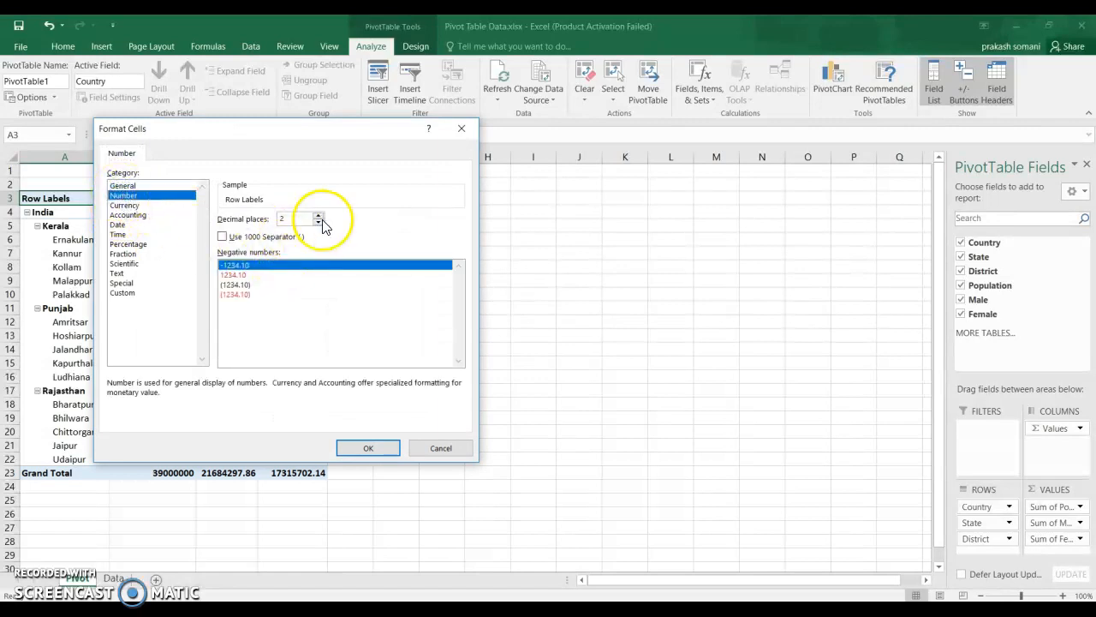
left_click(223, 237)
left_click(367, 448)
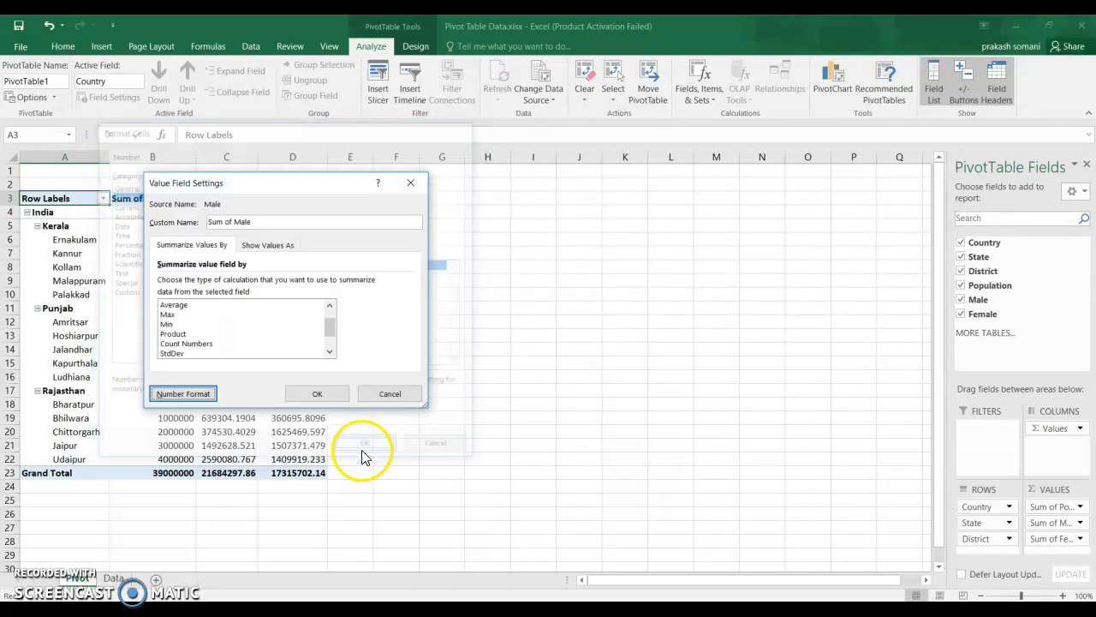
left_click(317, 393)
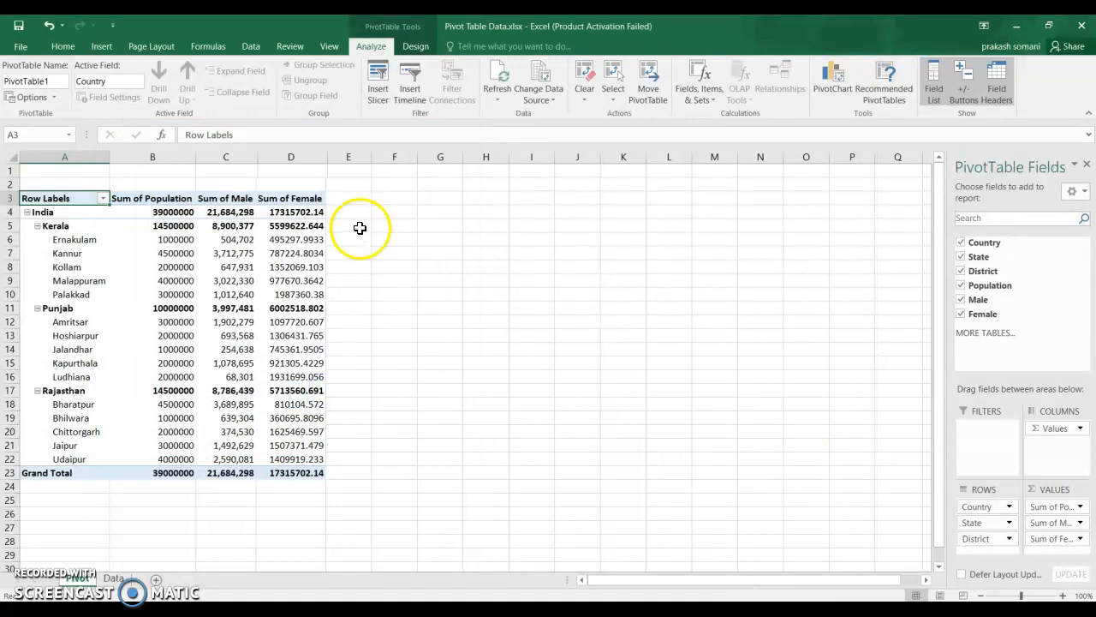
- Format the Sum of Female value field as Number with 0 decimal places and the 1000 separator
double_click(315, 200)
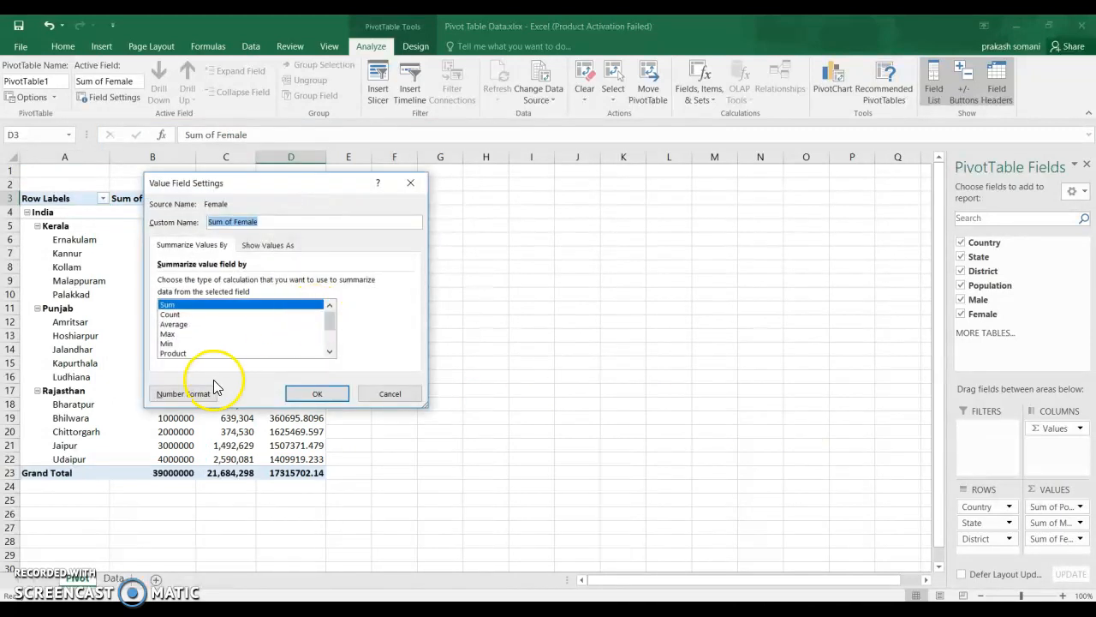
left_click(194, 394)
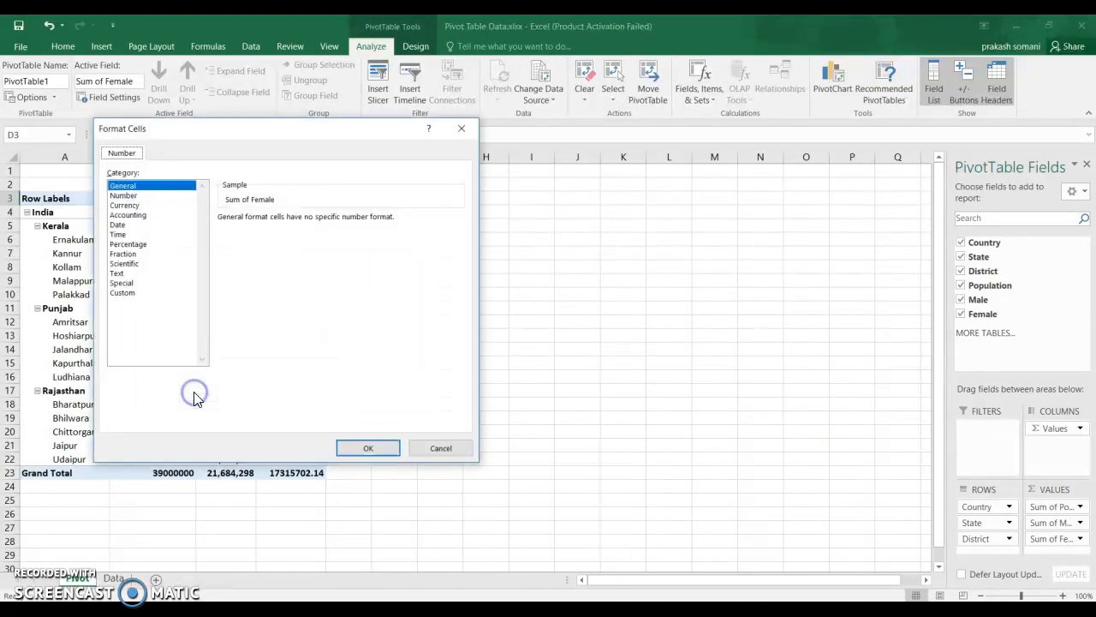
left_click(123, 195)
left_click(319, 224)
left_click(319, 225)
left_click(224, 237)
left_click(370, 447)
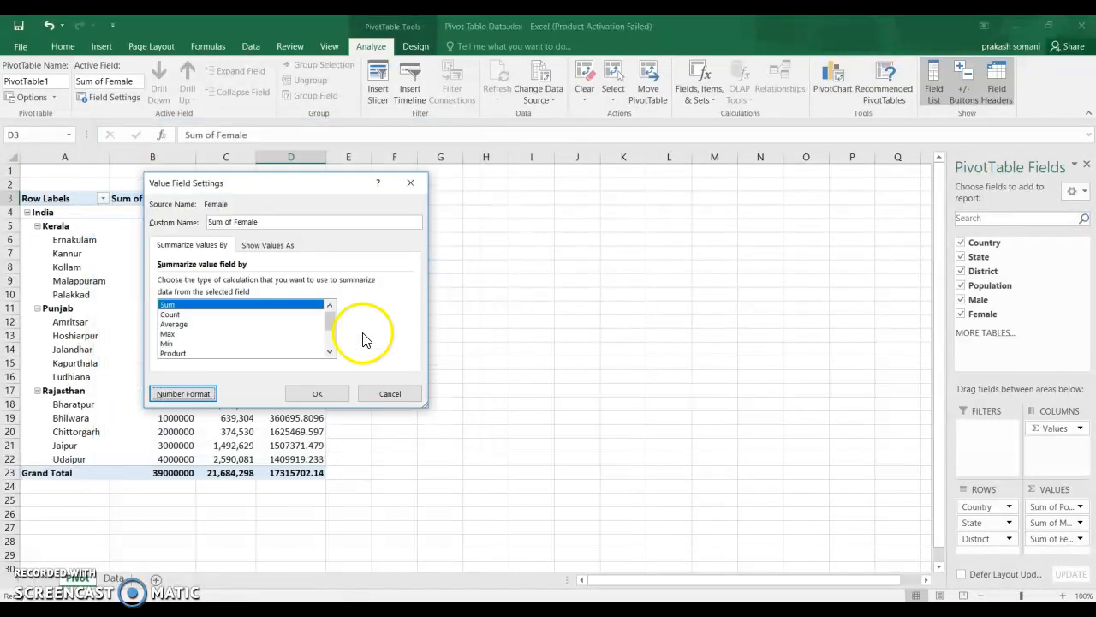
left_click(317, 393)
- Apply the Comma style with no decimal places to the Sum of Population column
key("Left")
key("Left")
key("Down")
key("ctrl+space")
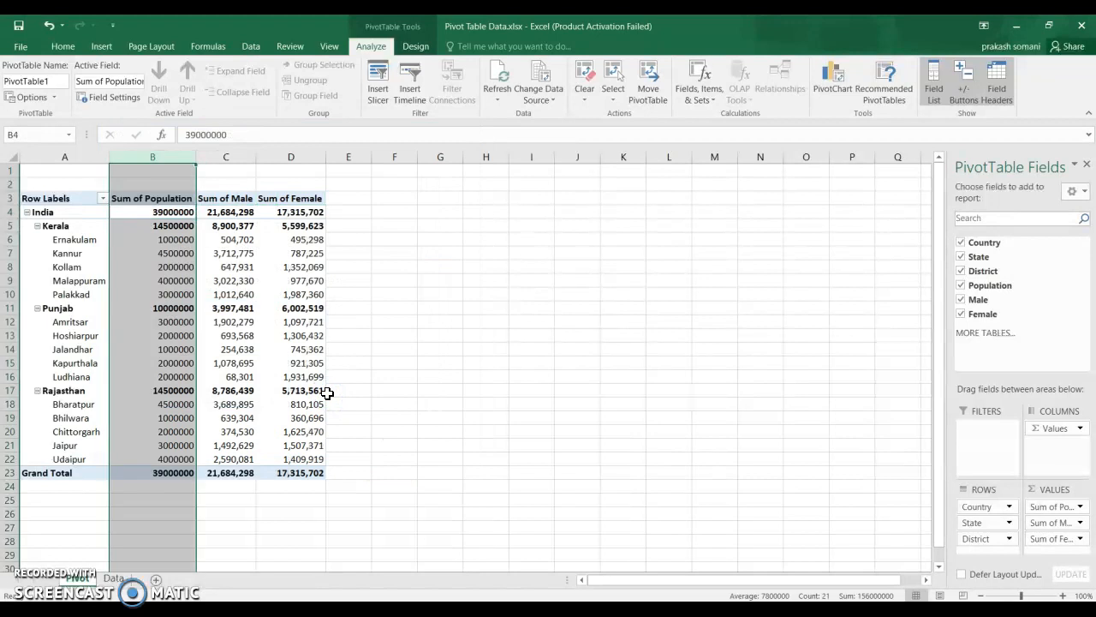
left_click(62, 46)
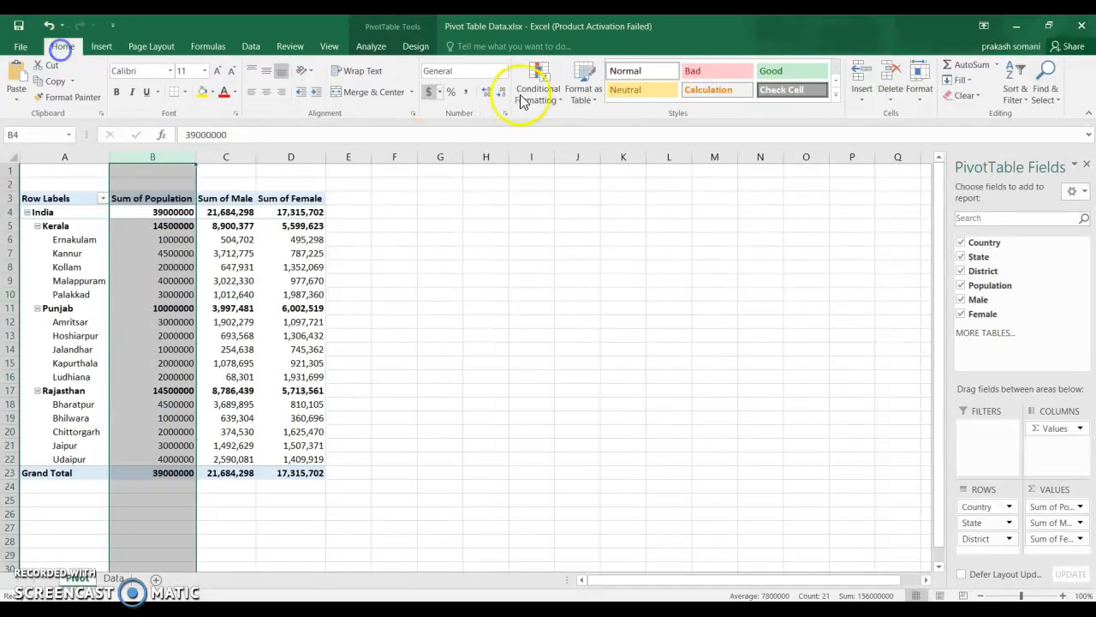
left_click(465, 94)
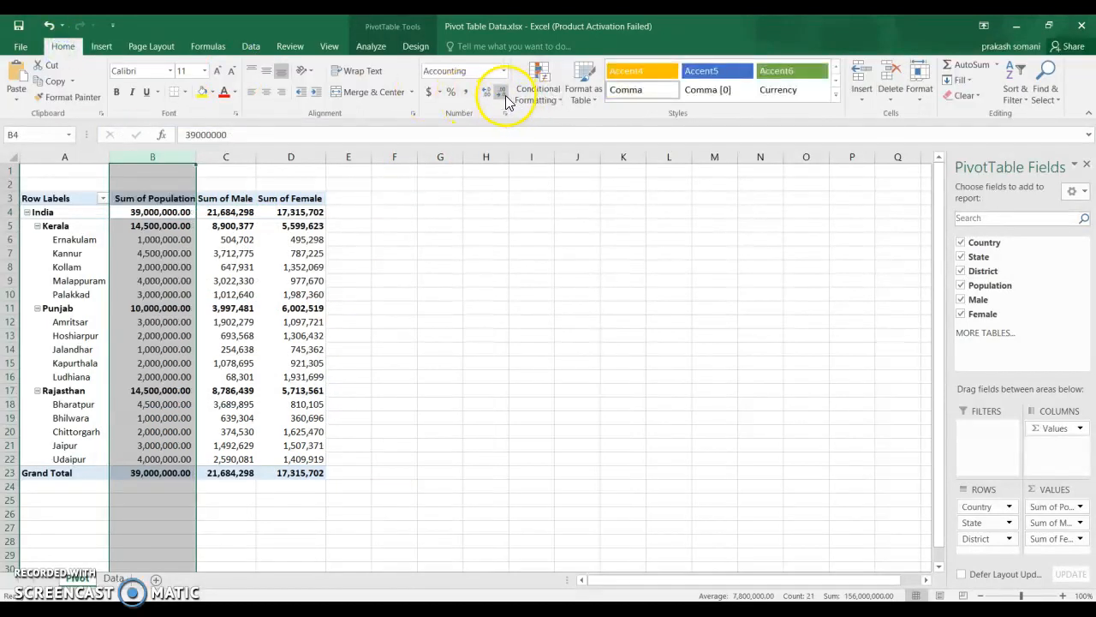
double_click(504, 94)
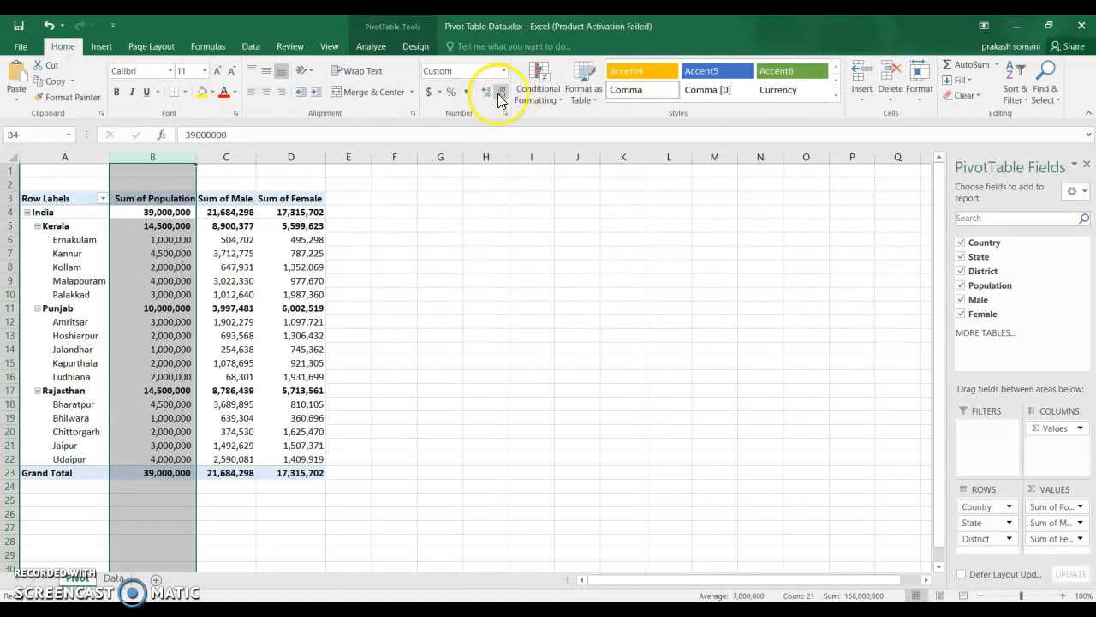
left_click(564, 279)
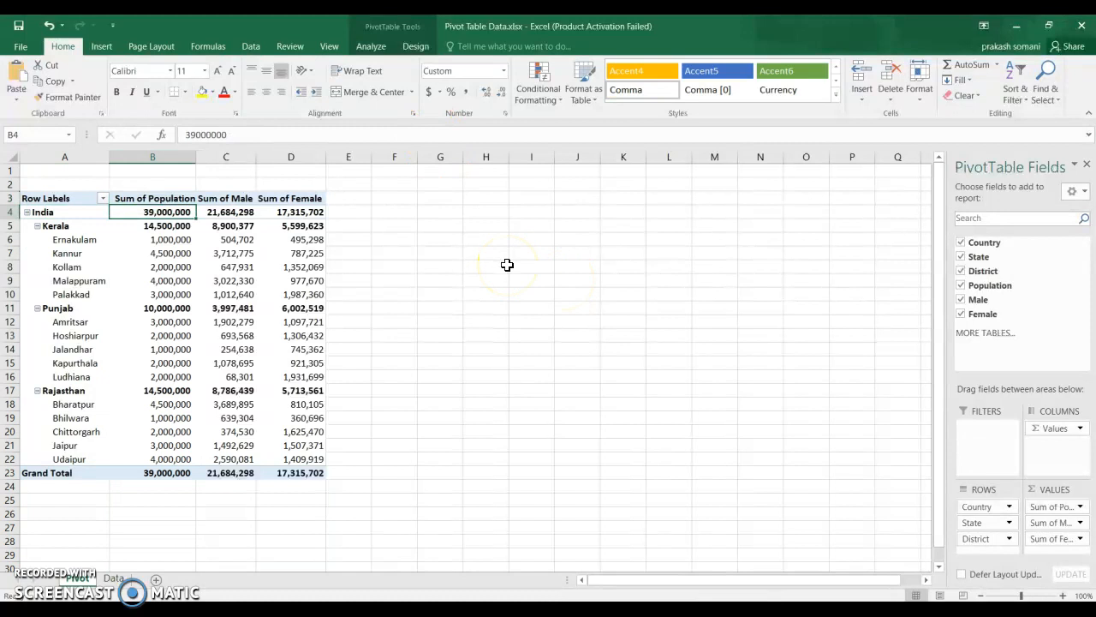
- Review the first three how-to topics listed on the Data sheet and return to the Pivot sheet
key("Right")
key("Right")
left_click(113, 578)
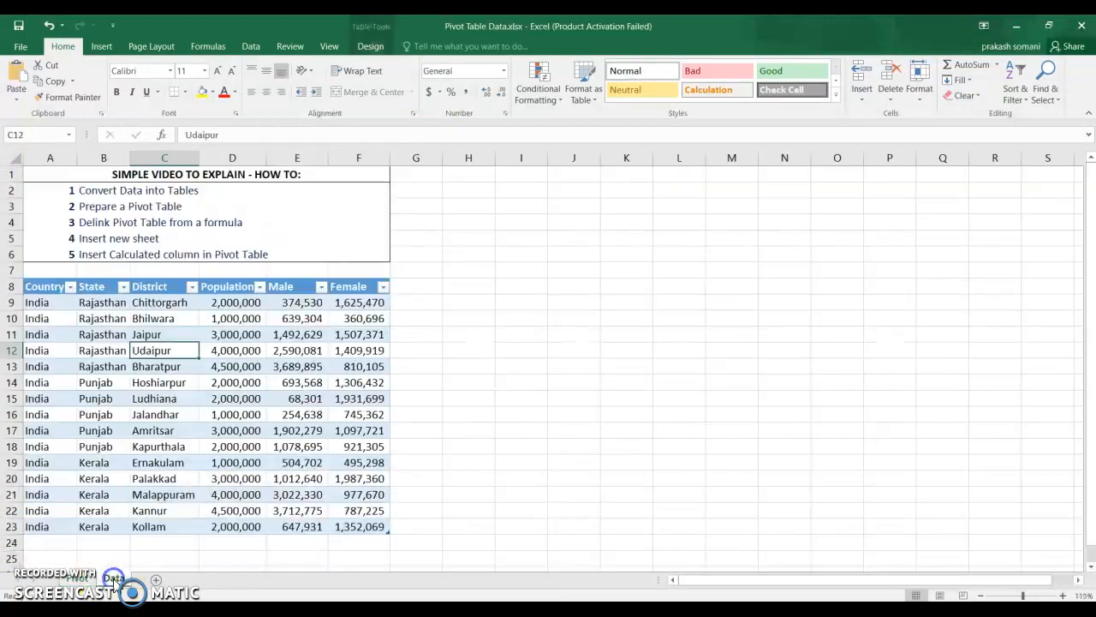
left_click_drag(49, 190, 362, 188)
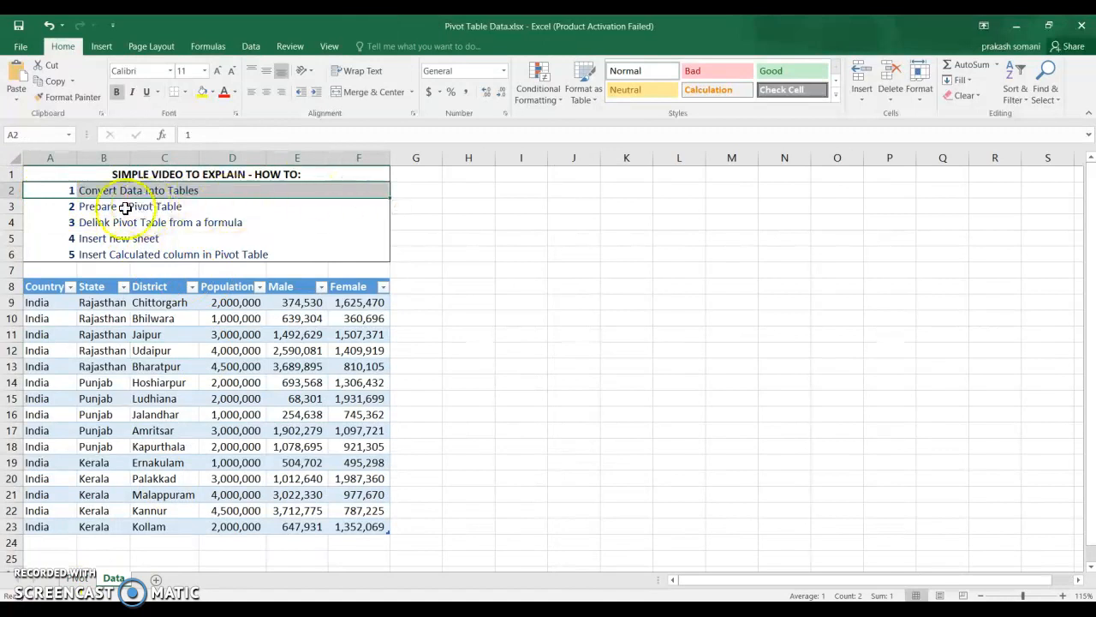
left_click_drag(57, 207, 369, 208)
left_click_drag(61, 222, 366, 223)
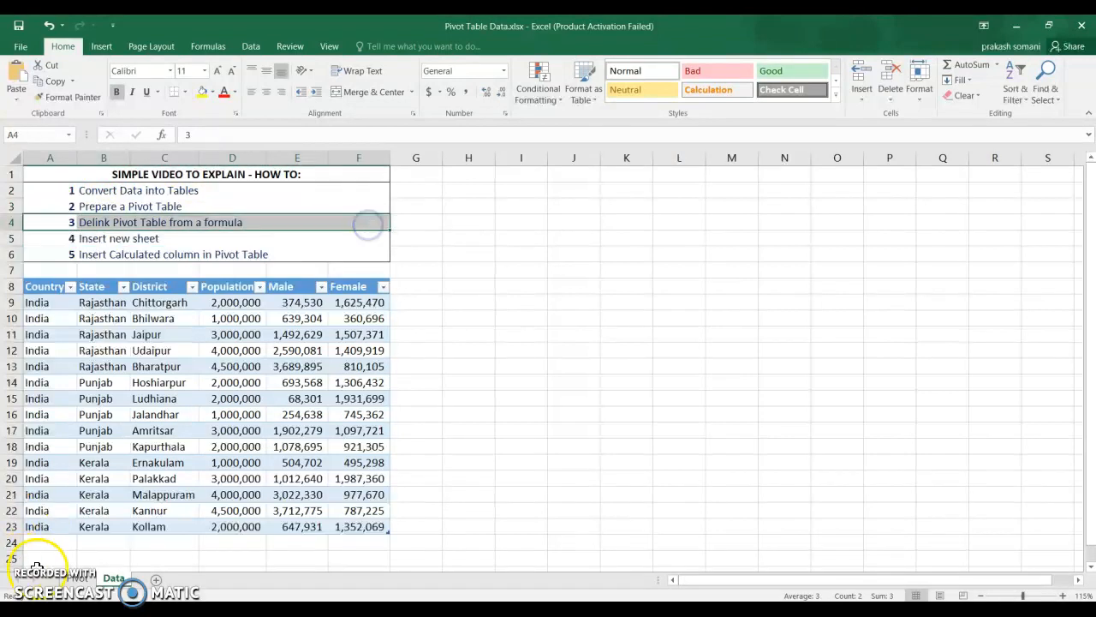
left_click(77, 579)
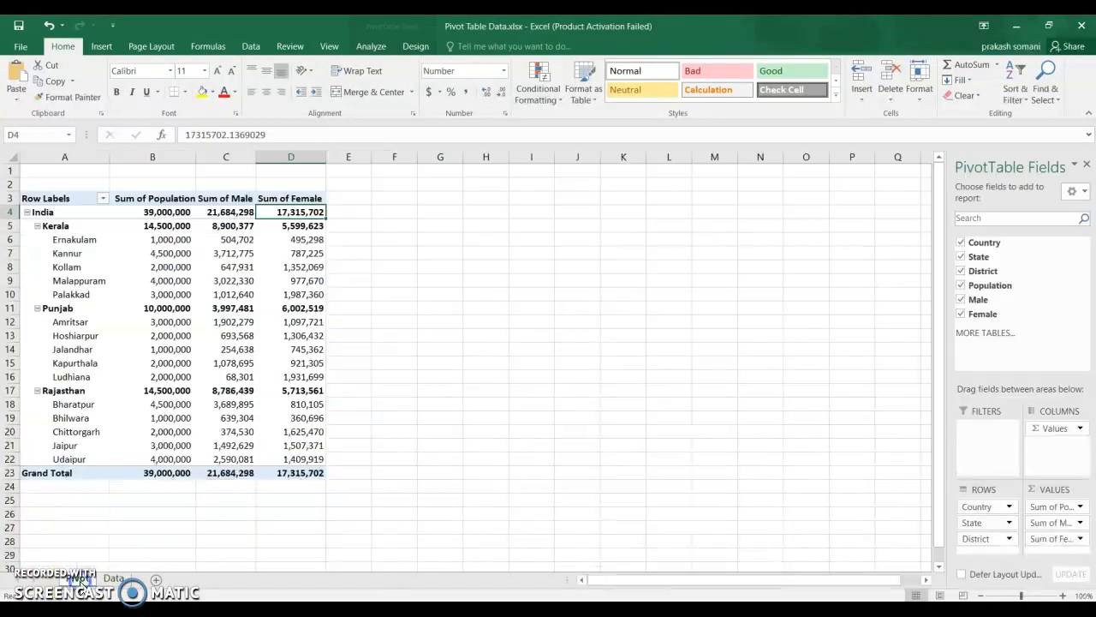
- Enter the heading Ratio in F3 and a formula in F4 dividing India's Sum of Male by its Sum of Population
left_click(387, 199)
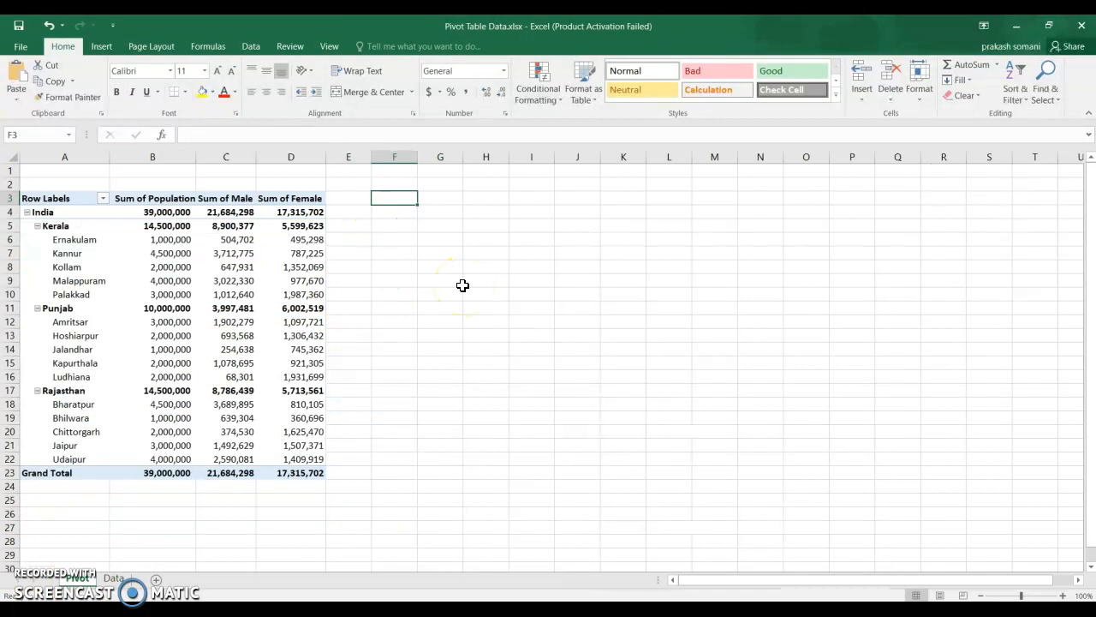
type("Ratio")
key("Return")
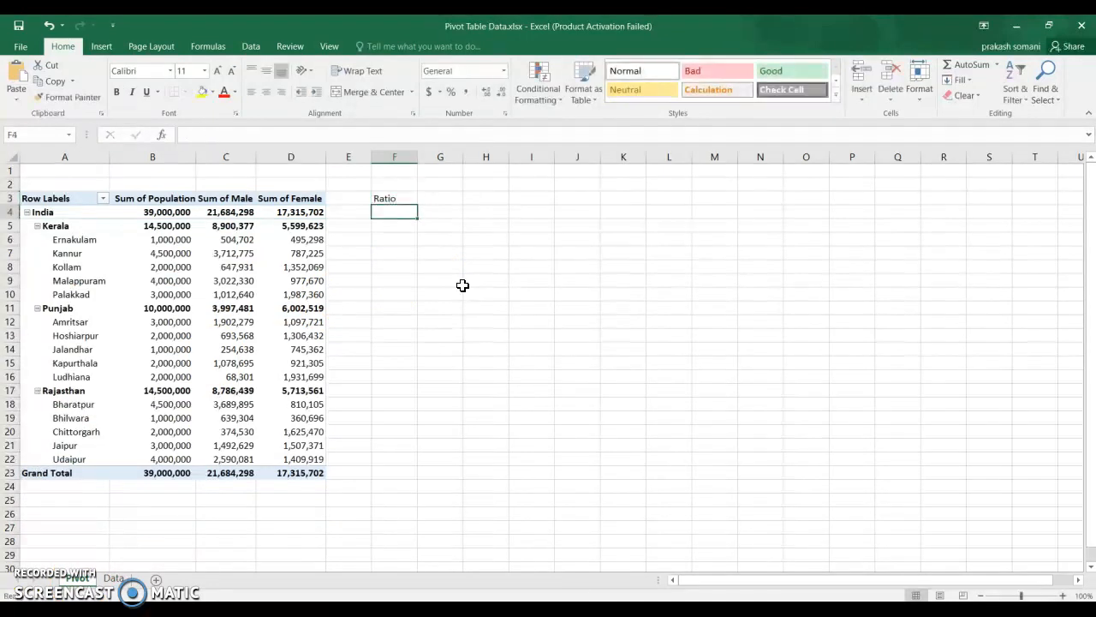
type("=")
key("Left")
key("Left")
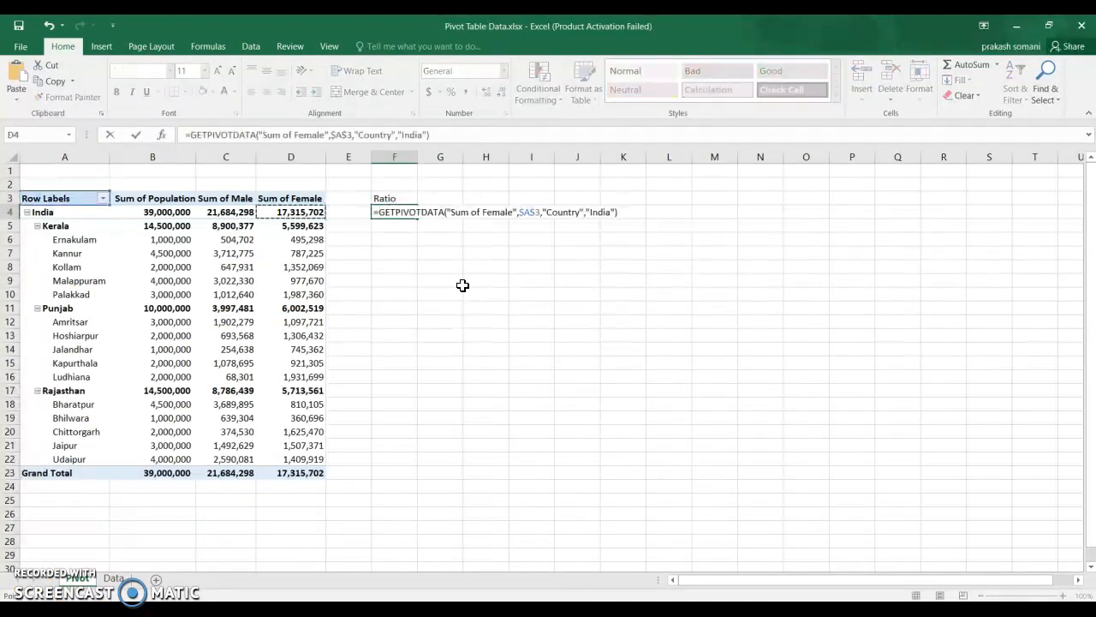
left_click(204, 127)
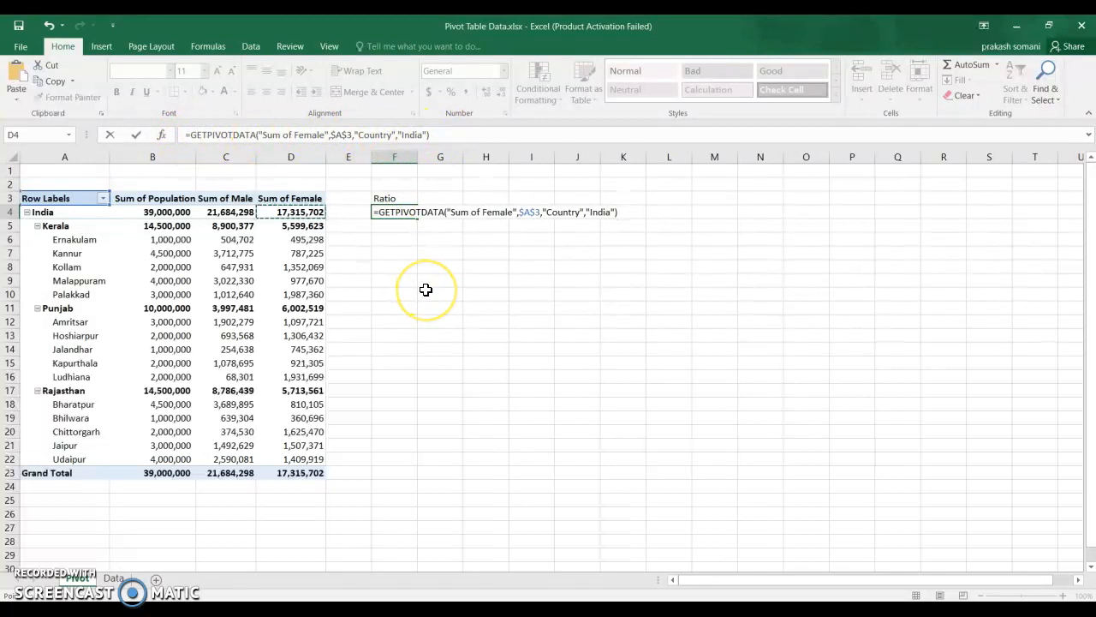
key("Left")
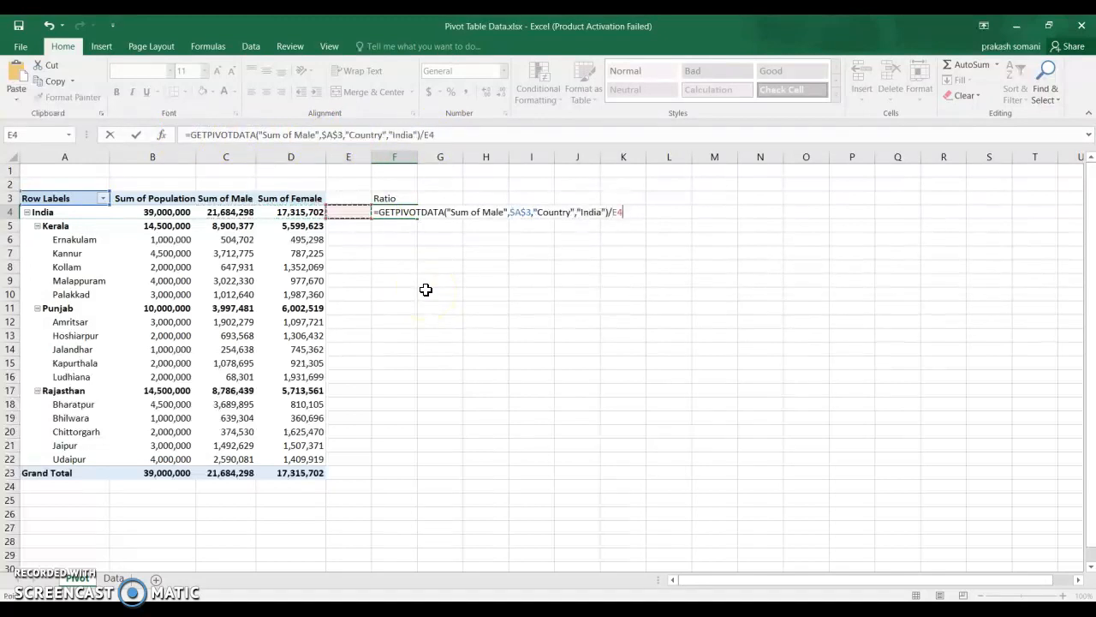
key("Left")
key("Left")
key("Left")
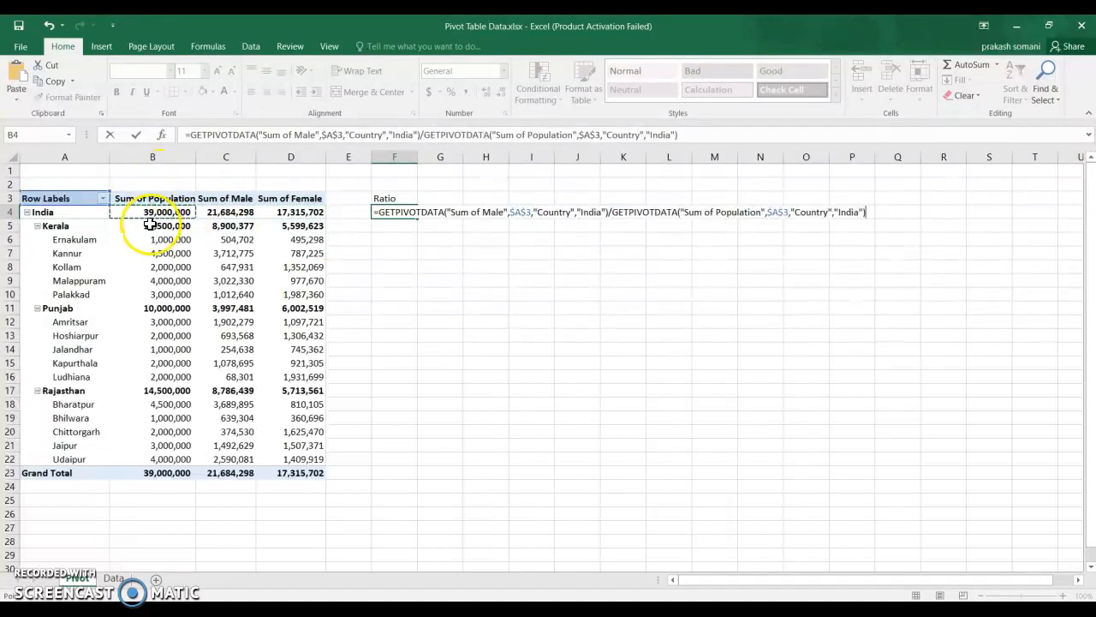
key("Return")
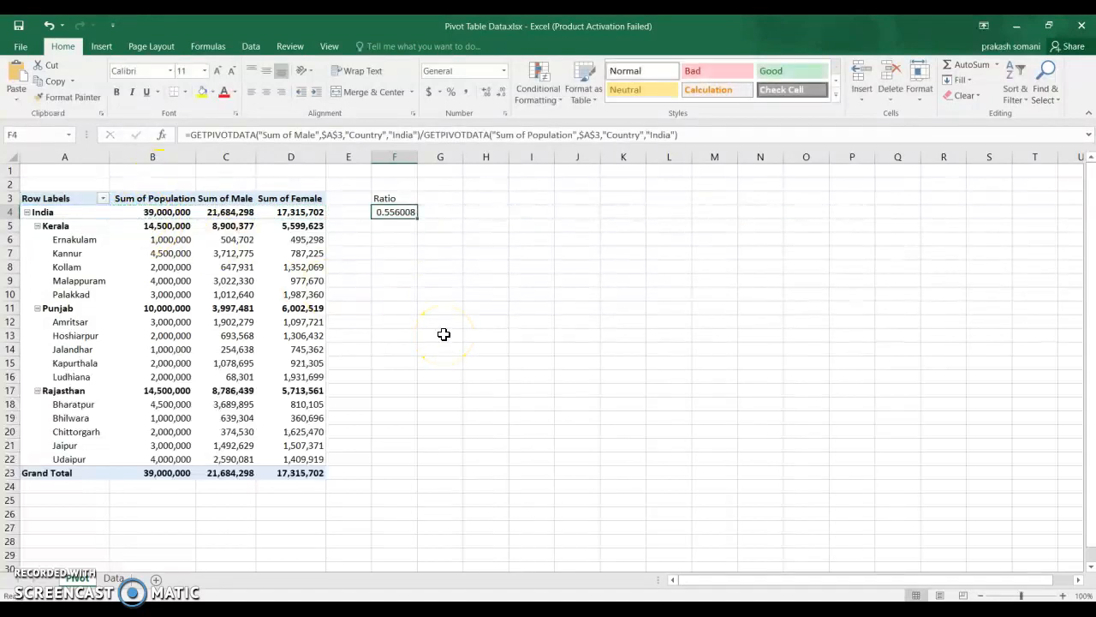
- Copy the ratio formula in F4 down through F23, alongside the Grand Total row
key("ctrl+c")
key("shift+Down")
key("shift+Down")
key("shift+Down")
key("shift+Down")
key("shift+Down")
key("shift+Down")
key("shift+Down")
key("shift+Down")
key("shift+Down")
key("shift+Down")
key("shift+Down")
key("shift+Down")
key("shift+Down")
key("shift+Down")
key("shift+Down")
key("shift+Down")
key("shift+Down")
key("shift+Down")
key("shift+Down")
key("shift+Down")
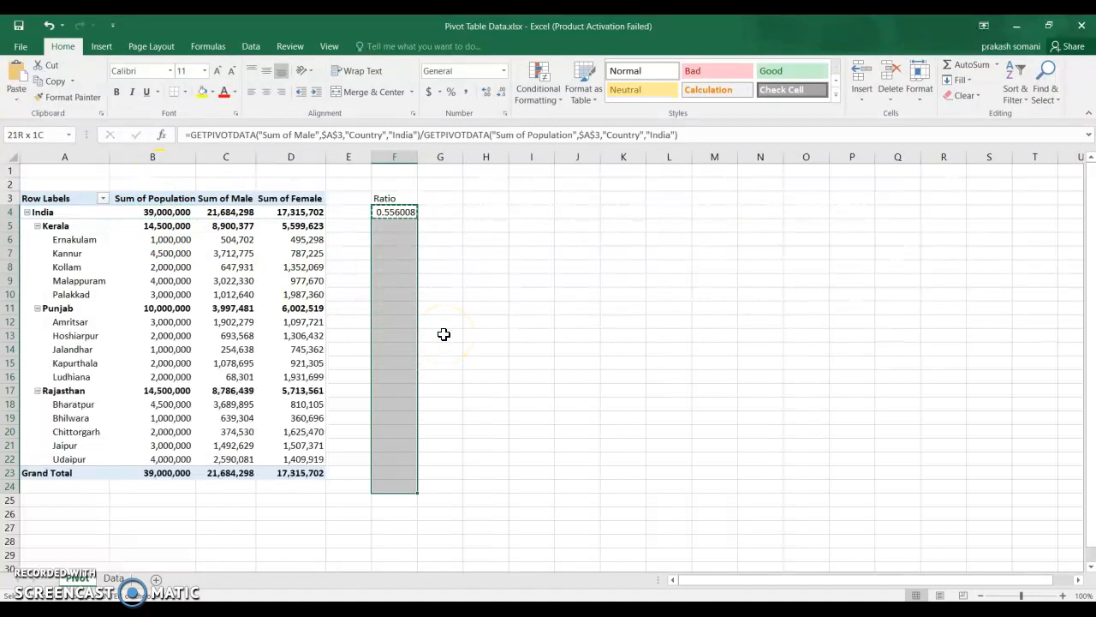
key("shift+Up")
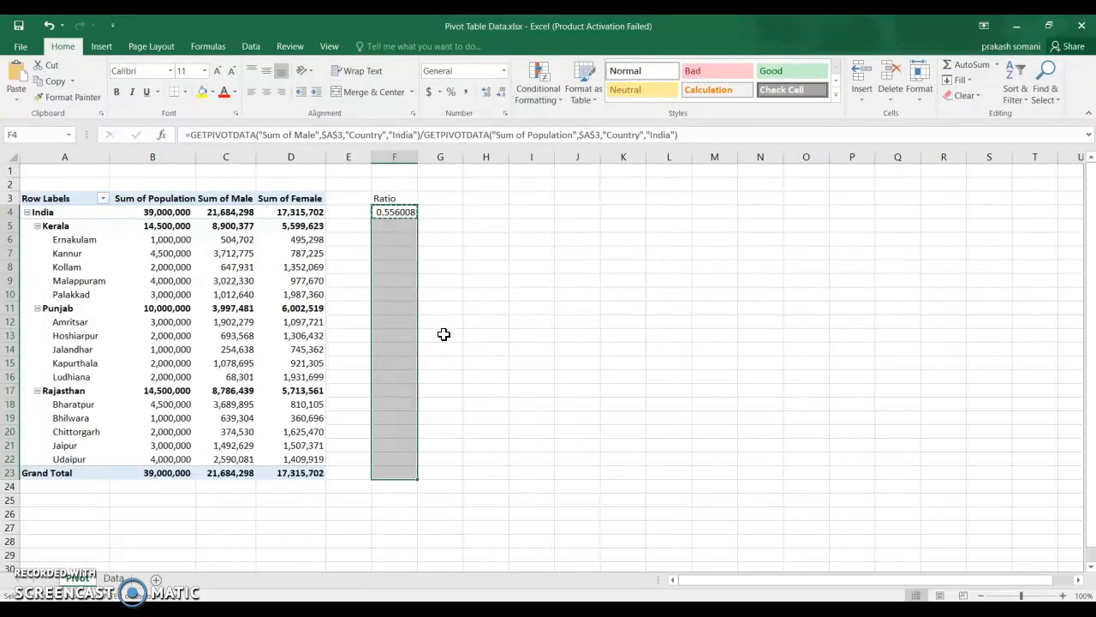
key("ctrl+v")
key("Up")
key("Down")
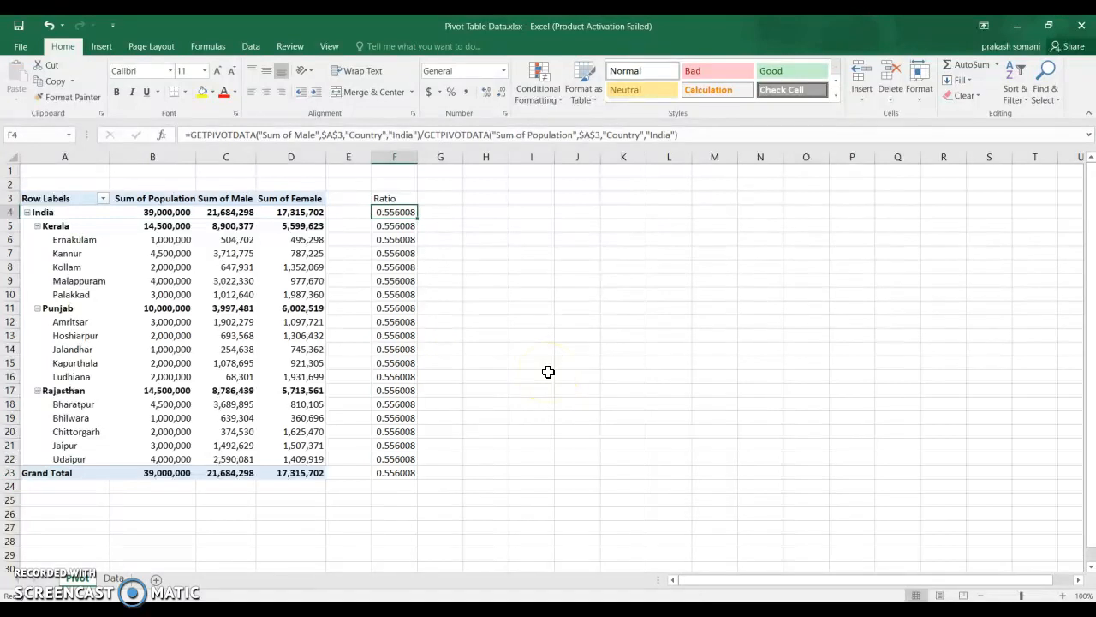
type("=")
key("Escape")
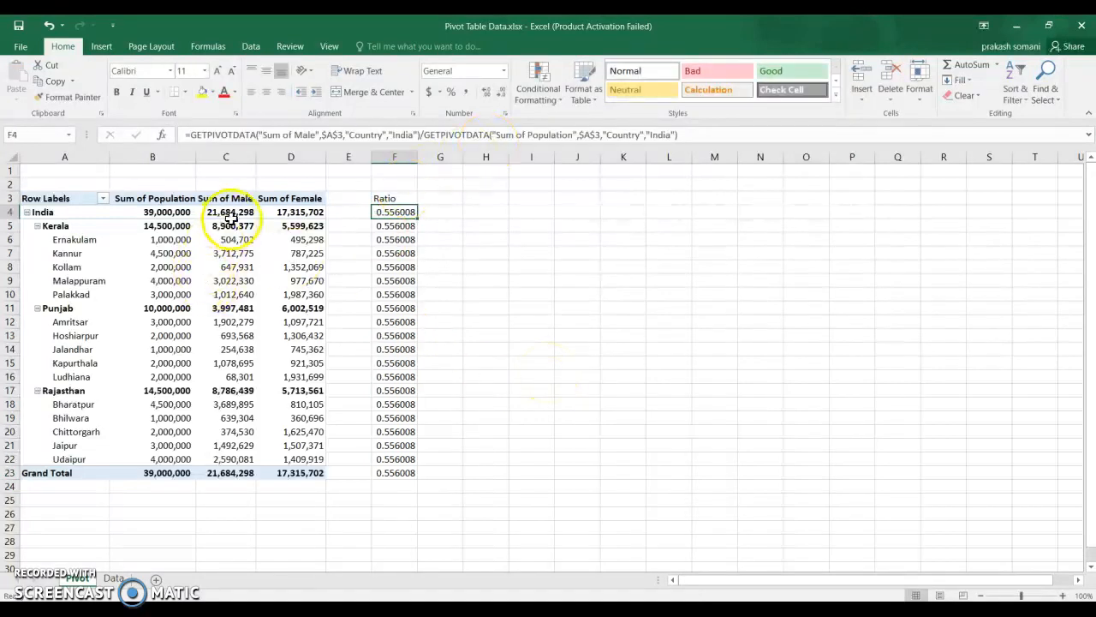
- Change the PivotTable's report layout to Tabular Form
left_click(233, 252)
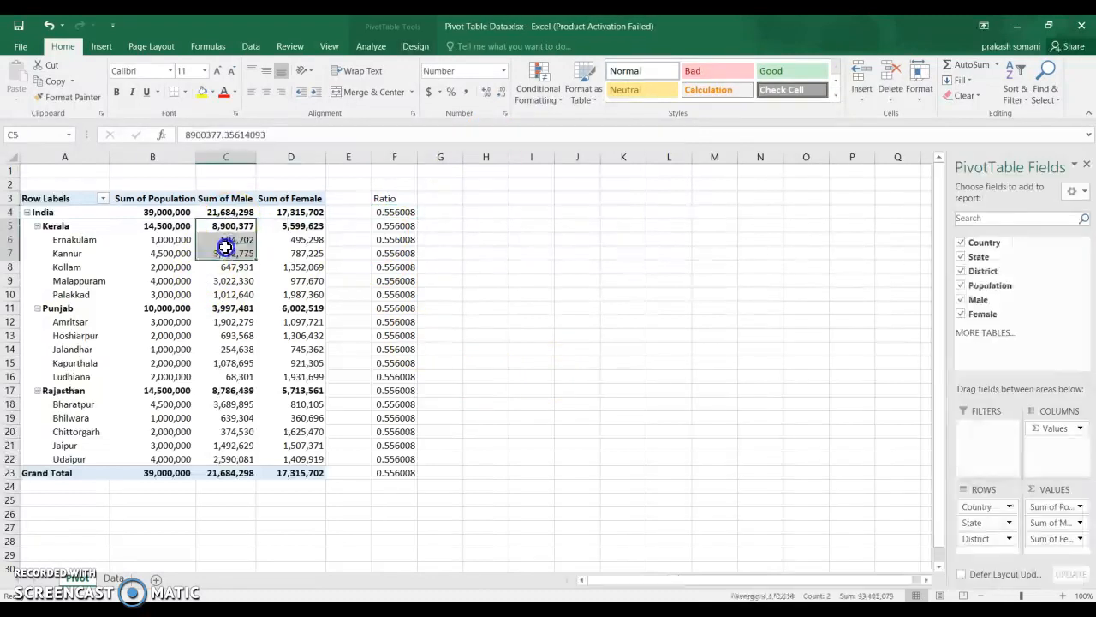
left_click(416, 46)
left_click(370, 46)
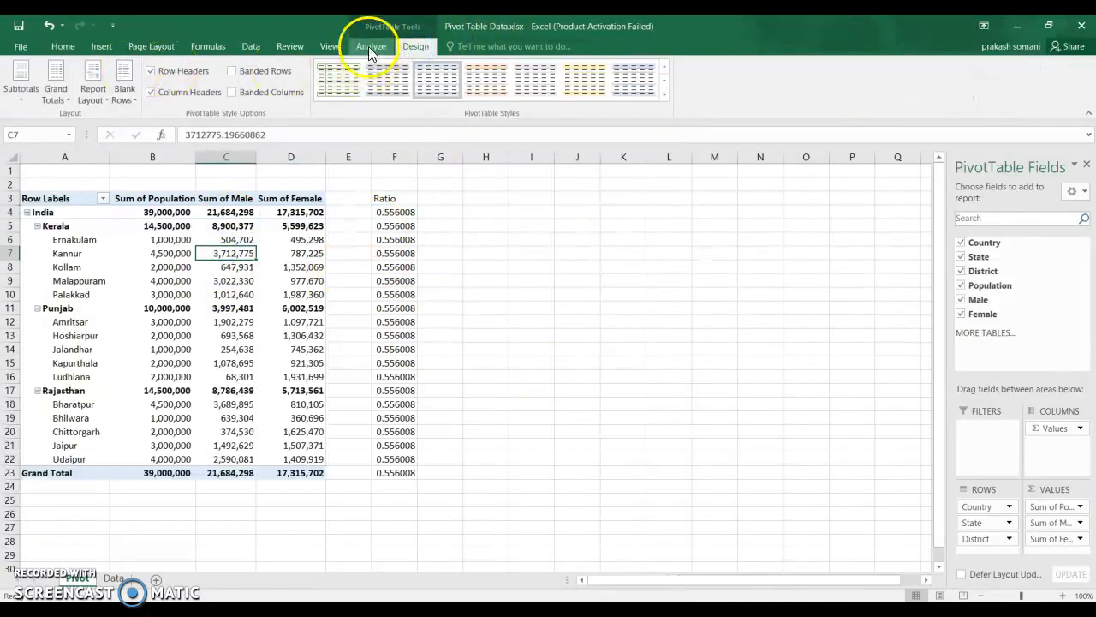
left_click(412, 46)
left_click(94, 96)
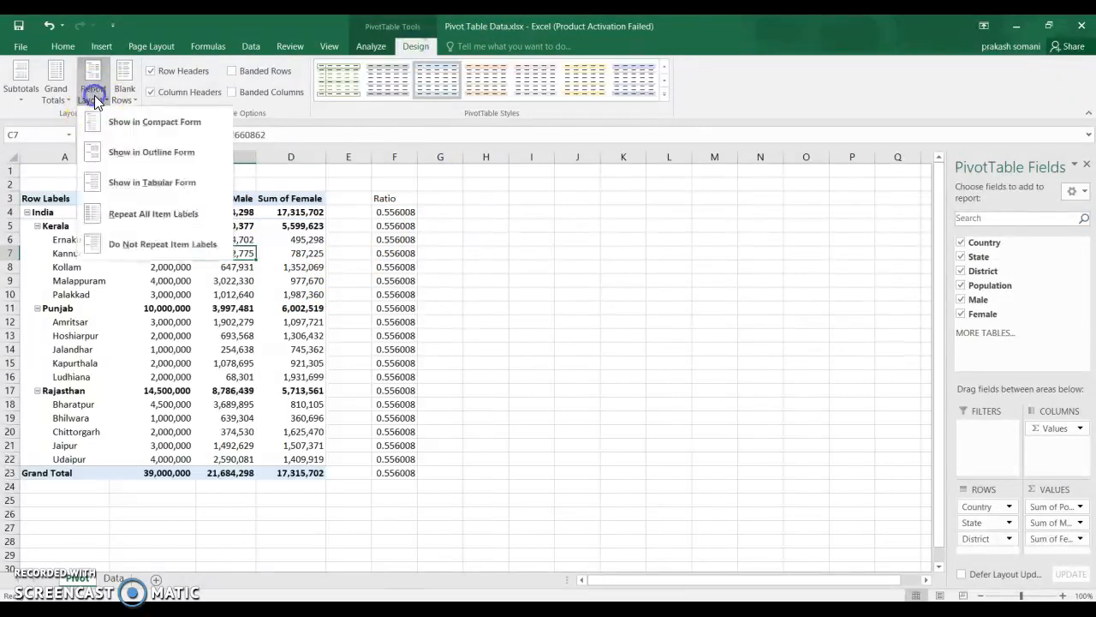
left_click(134, 185)
left_click(525, 356)
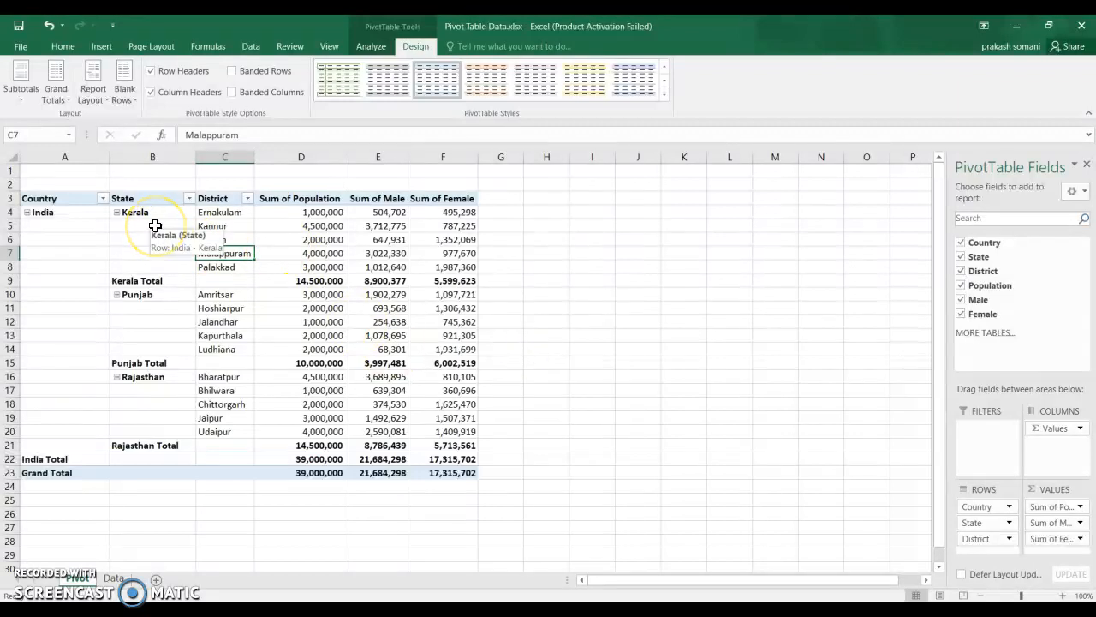
- Set the PivotTable to repeat all item labels so every row carries its country and state
left_click(155, 225)
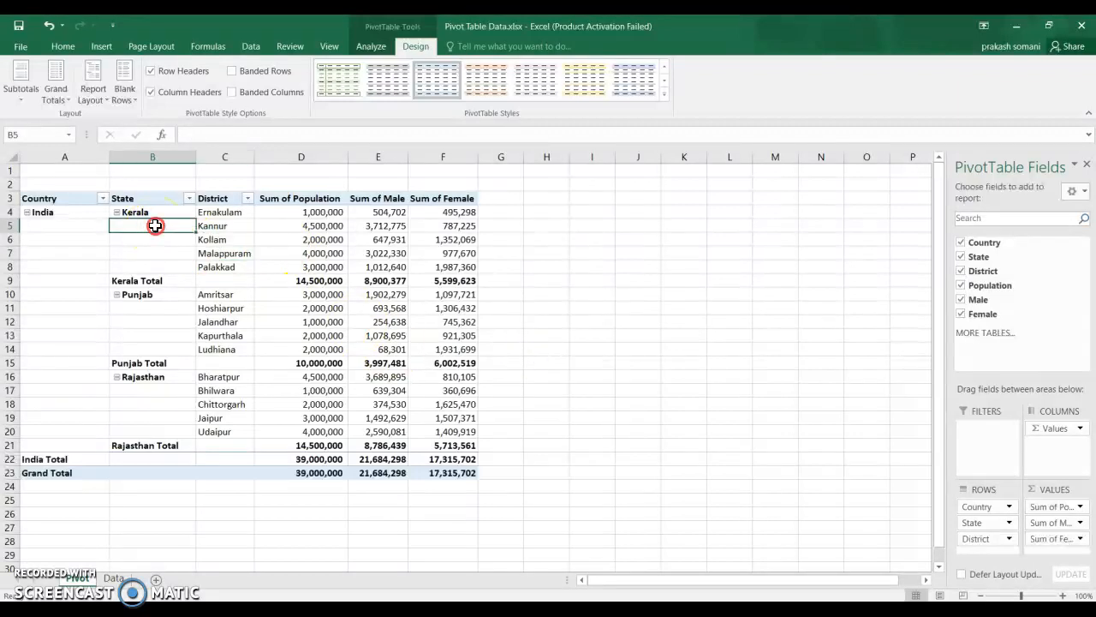
right_click(155, 226)
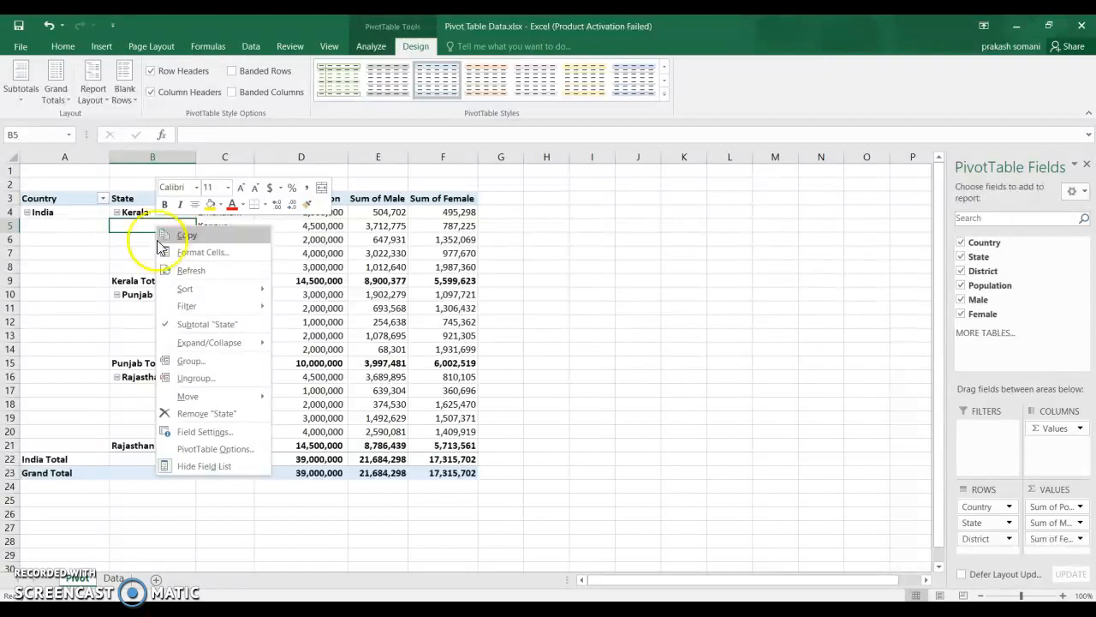
left_click(328, 256)
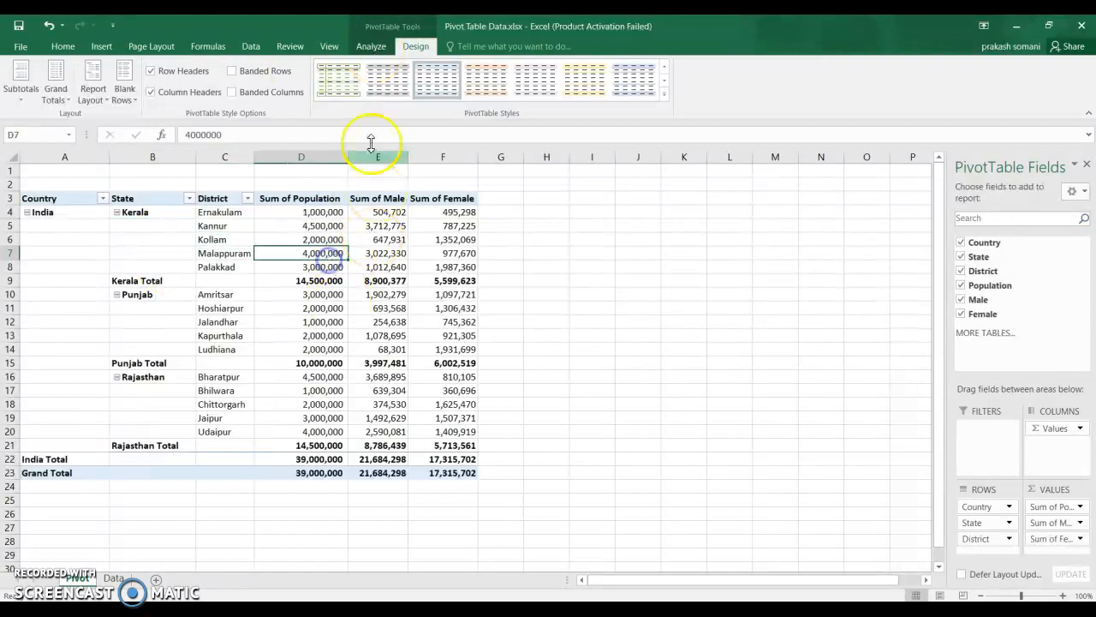
left_click(83, 107)
left_click(142, 213)
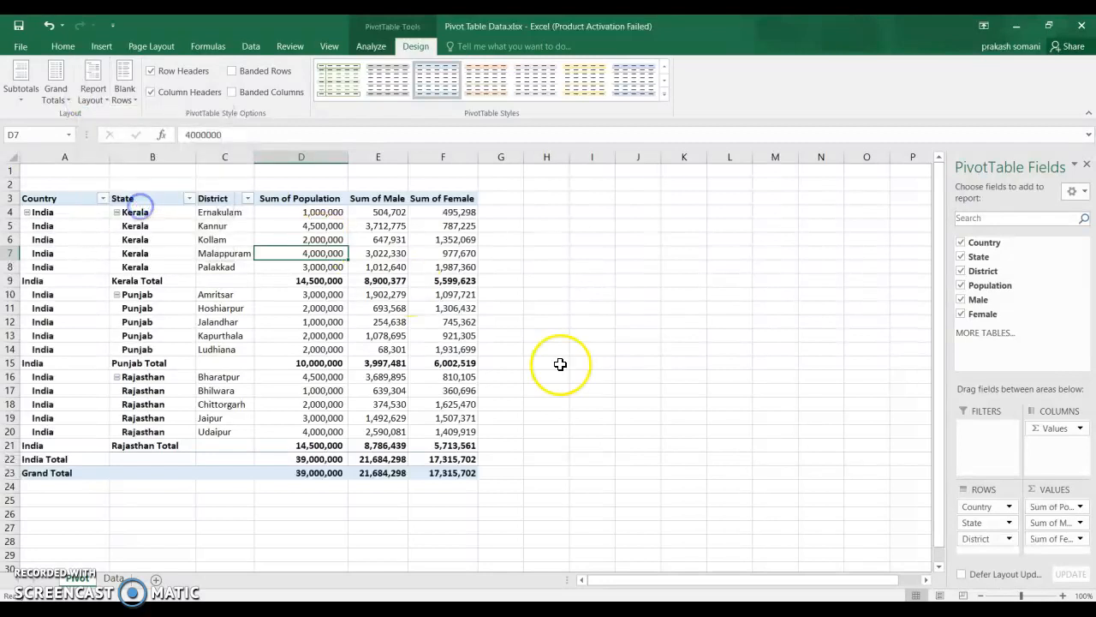
- AutoFit the column widths to the whole PivotTable range, from the Country header to the Grand Total row
key("ctrl+Left")
key("ctrl+Up")
key("ctrl+shift+Down")
key("ctrl+shift+Right")
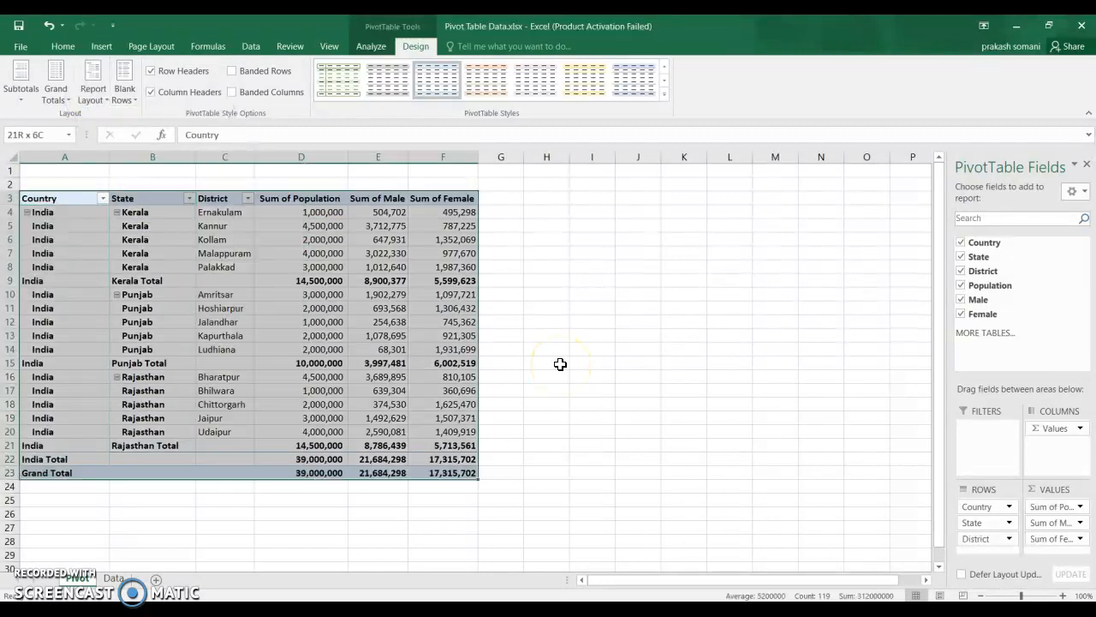
key("alt+o")
key("c")
key("a")
- Enter the heading Ratio in H3, leaving one blank column beside the PivotTable
key("Right")
key("Right")
key("Right")
key("Right")
key("Right")
key("Right")
key("Right")
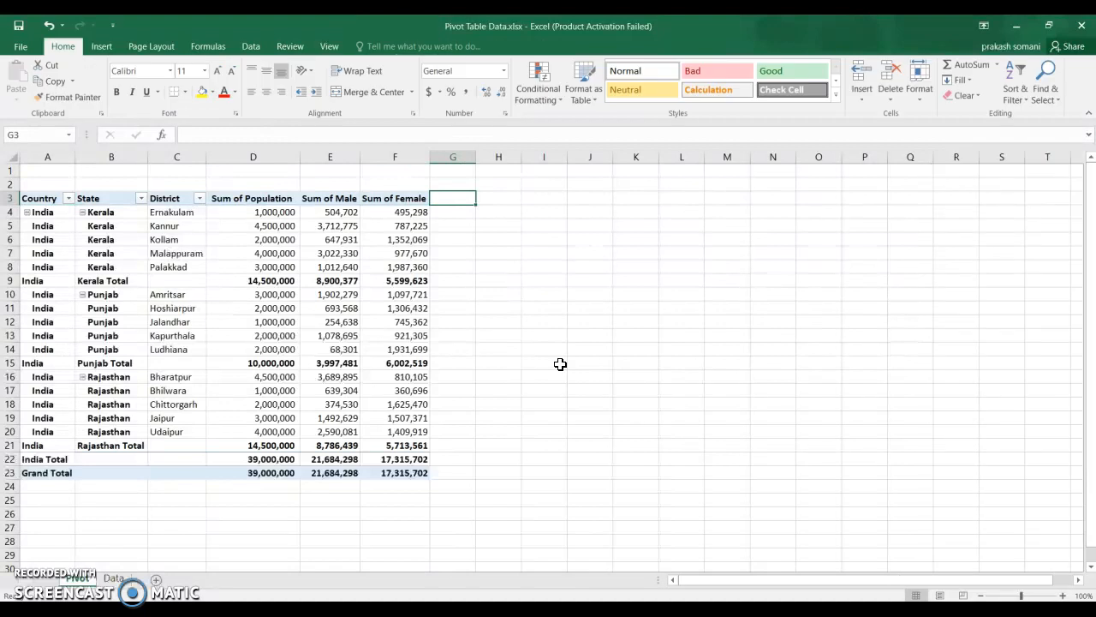
type("Ratio")
key("Return")
key("Up")
key("F2")
key("BackSpace")
type("io")
key("Return")
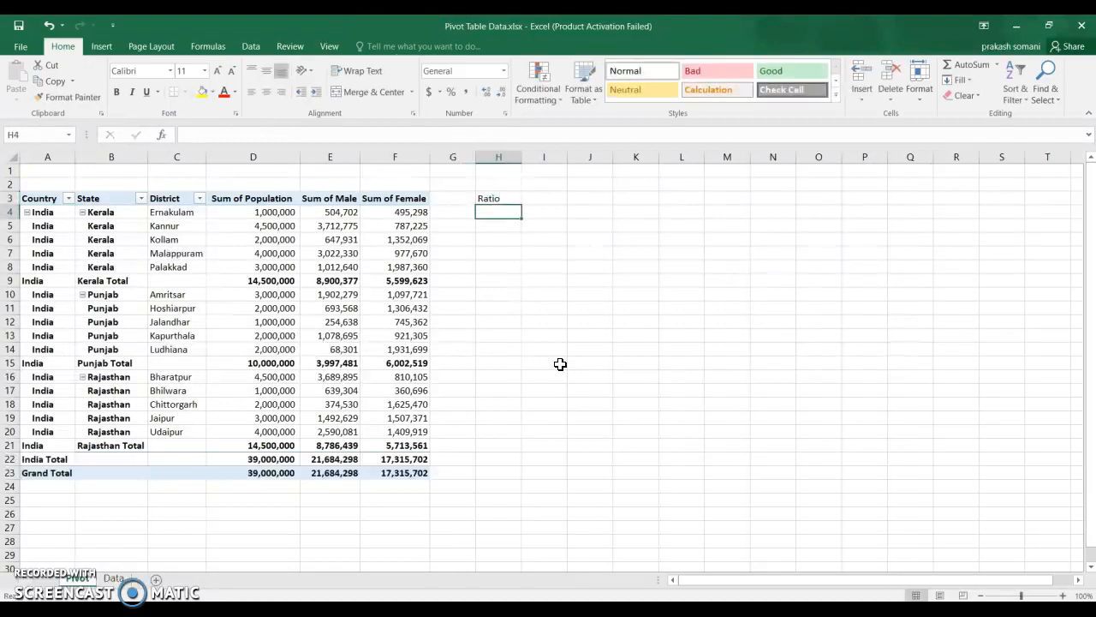
- Enter a formula in H4 that divides Ernakulam's Sum of Male by its Sum of Population from the PivotTable
type("=")
key("Left")
key("Left")
key("Left")
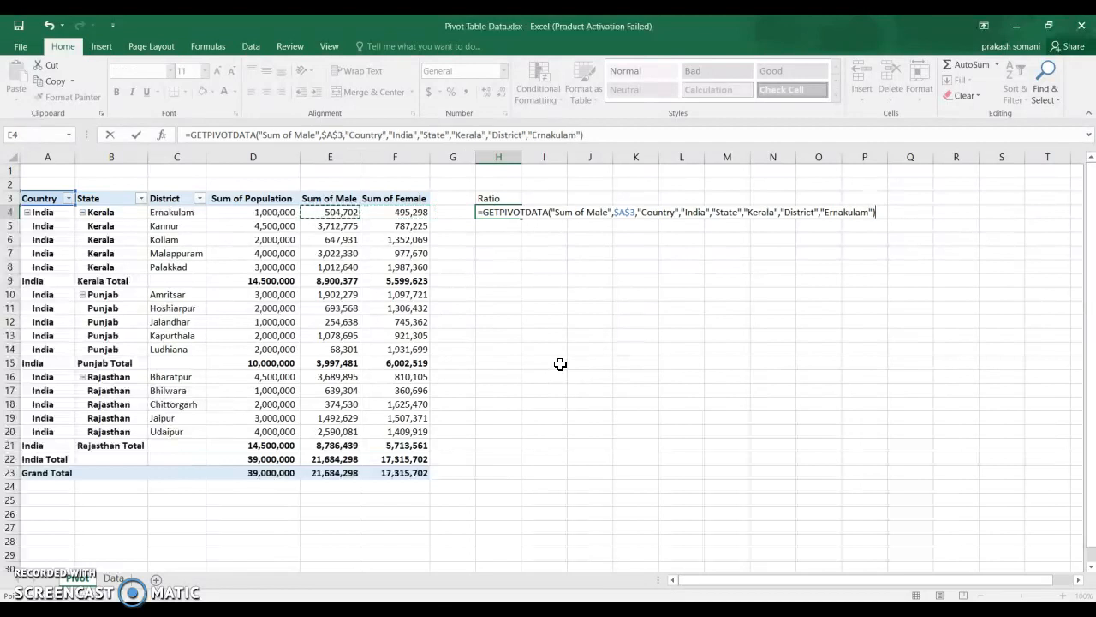
type("/")
key("Left")
key("Left")
key("Left")
key("Left")
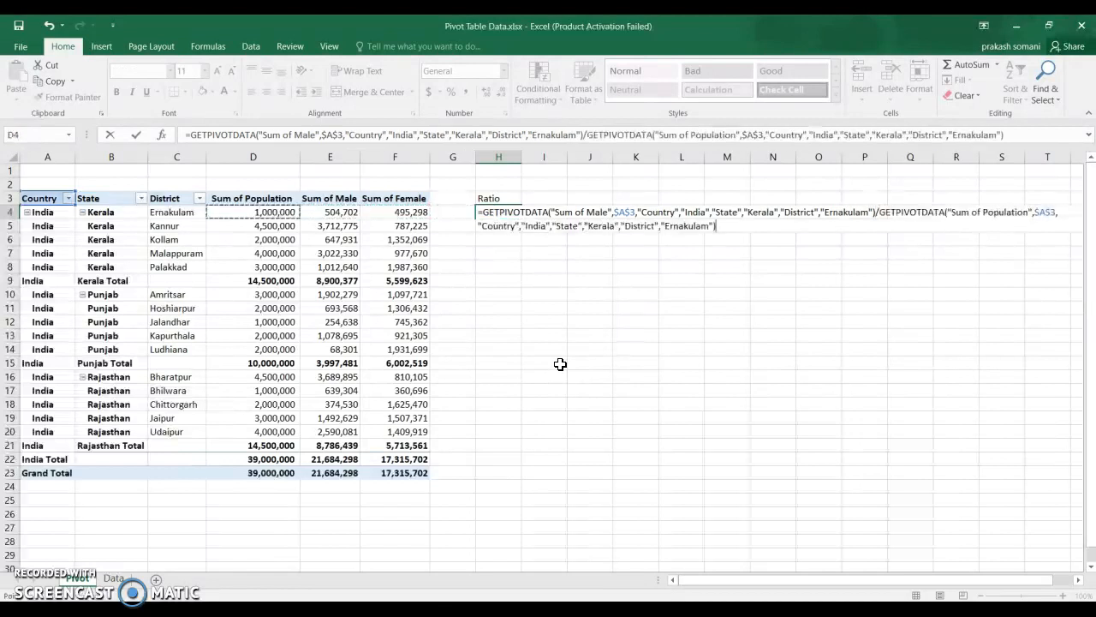
key("Return")
- In the first GETPIVOTDATA of H4's formula, replace "Kerala" with a reference to B4 and "Ernakulam" with C4
key("F2")
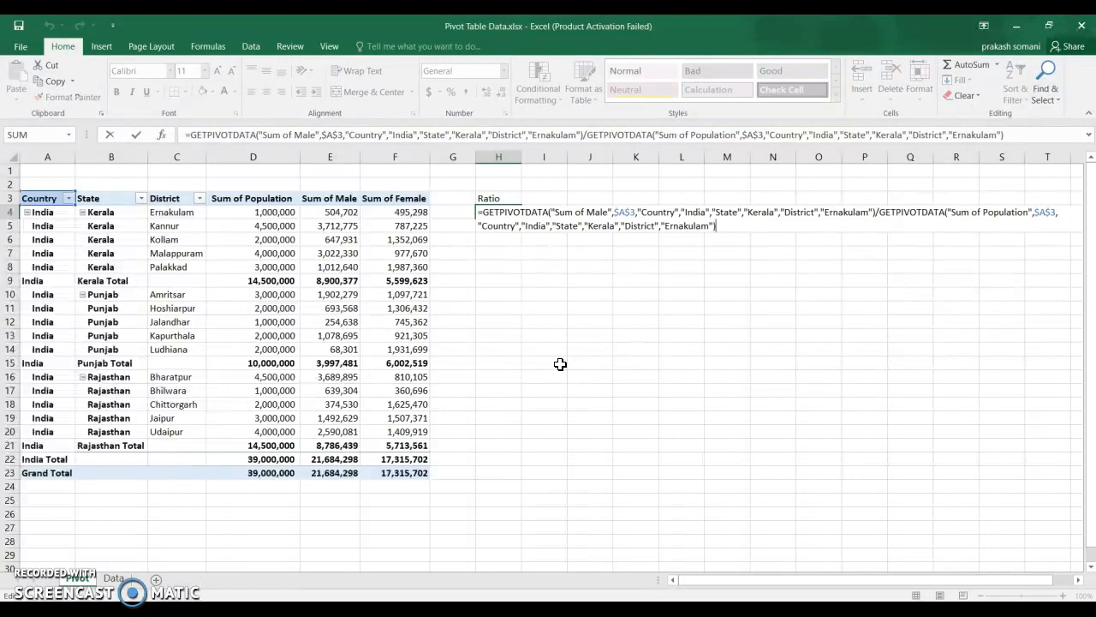
key("Left")
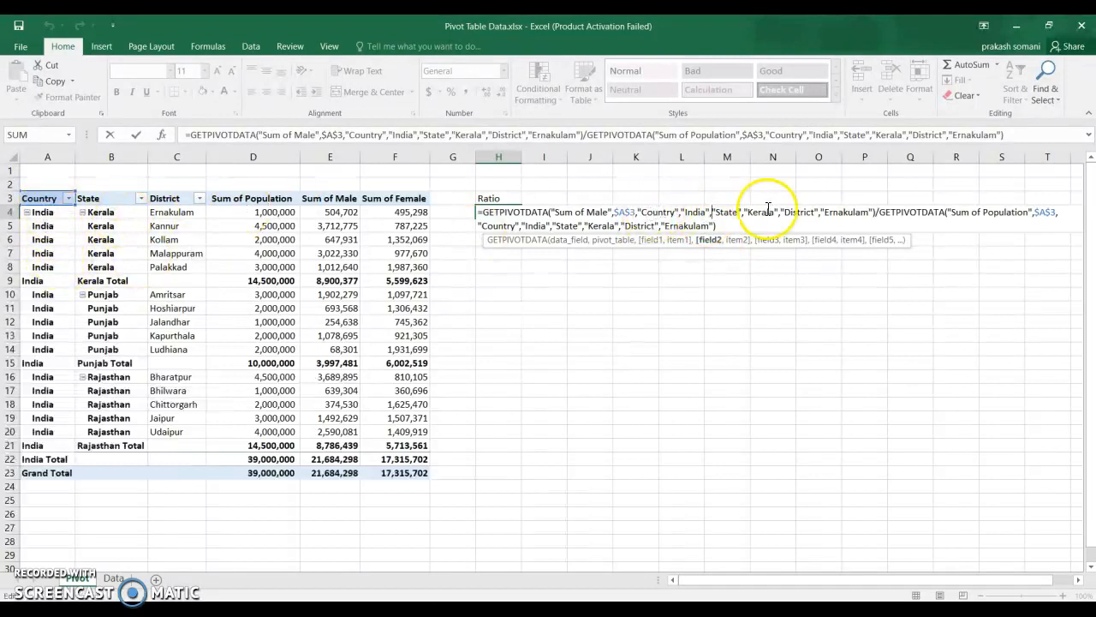
double_click(761, 213)
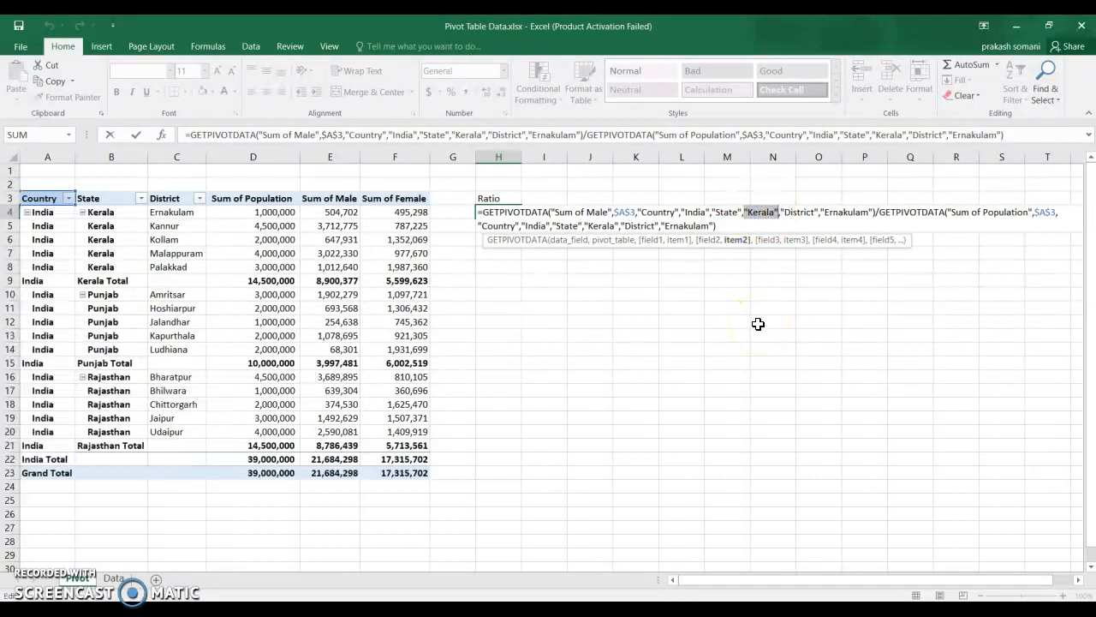
key("Delete")
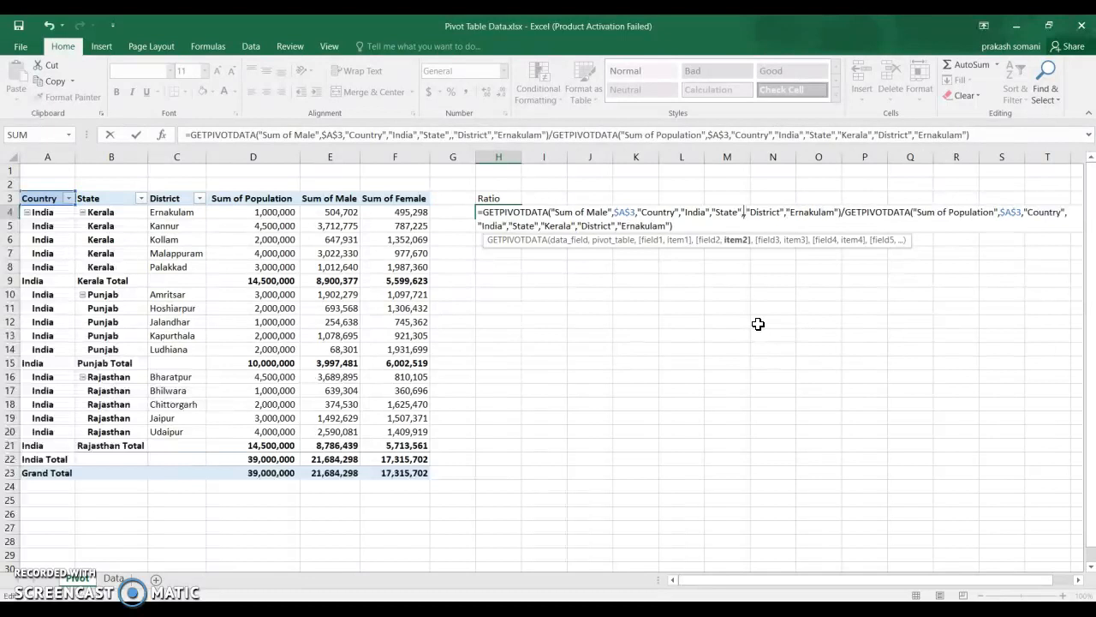
left_click(118, 212)
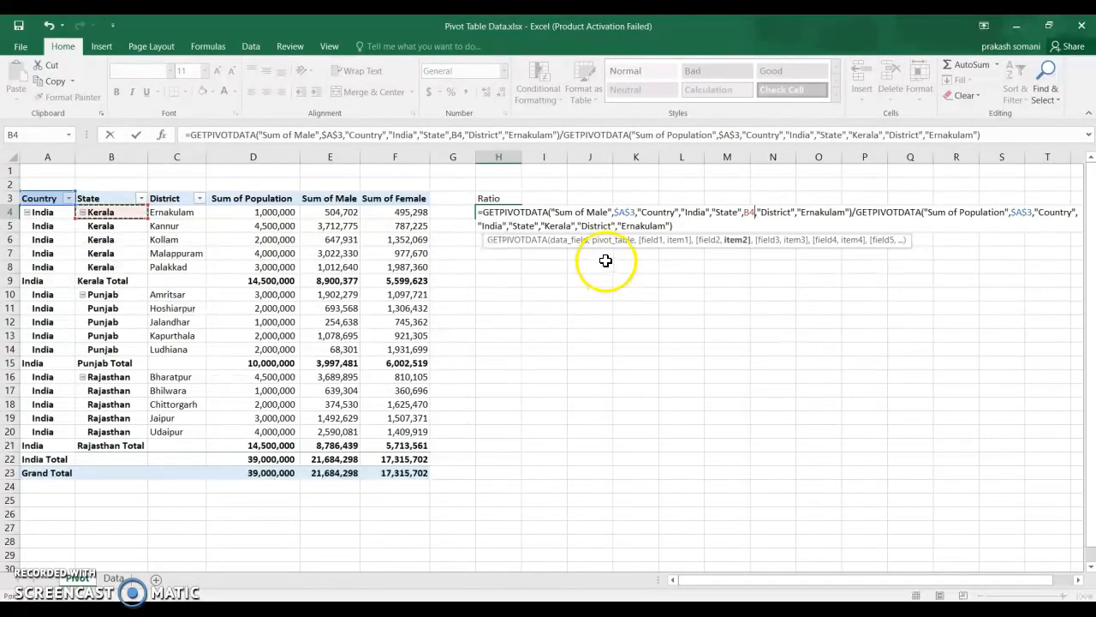
double_click(829, 213)
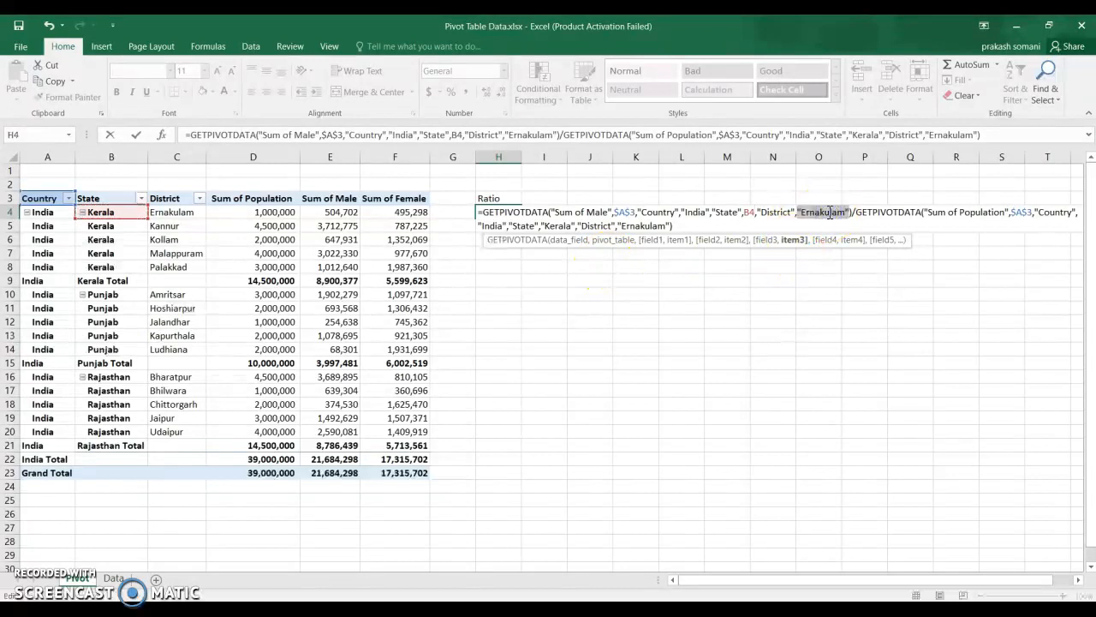
key("Delete")
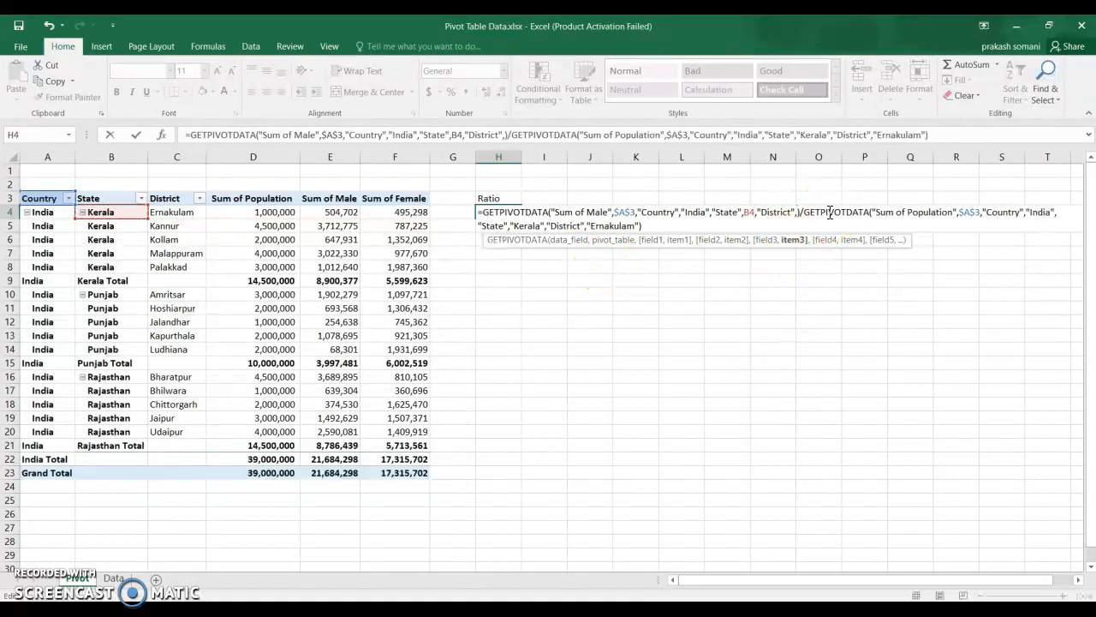
left_click(184, 213)
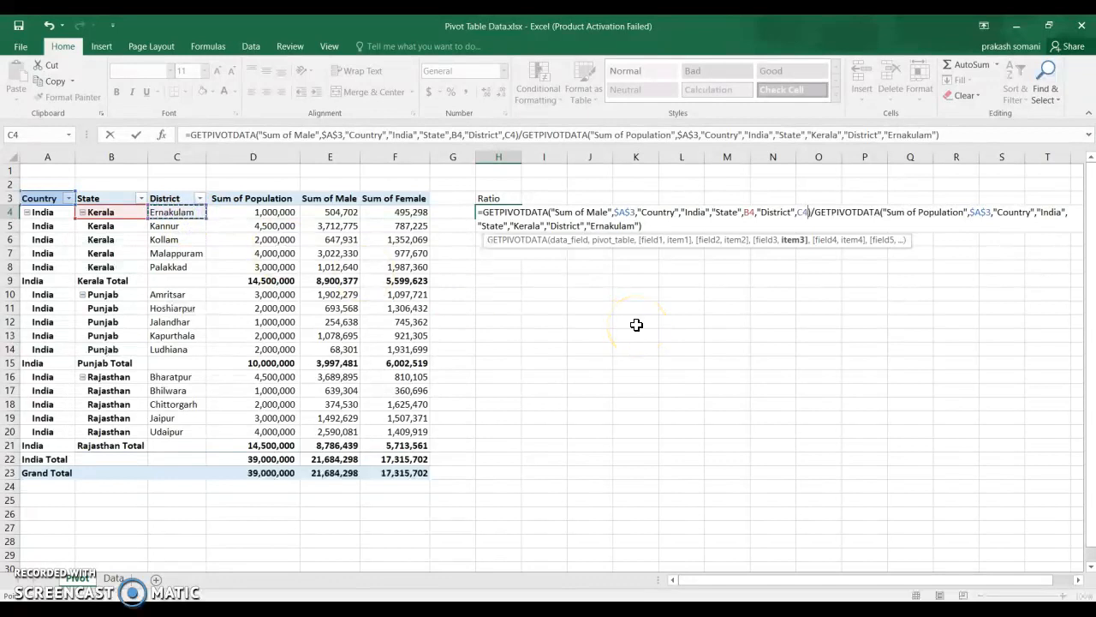
key("Return")
- Copy the H4 formula down through H23 and format the ratios as percentages
key("Up")
key("ctrl+c")
key("shift+Down")
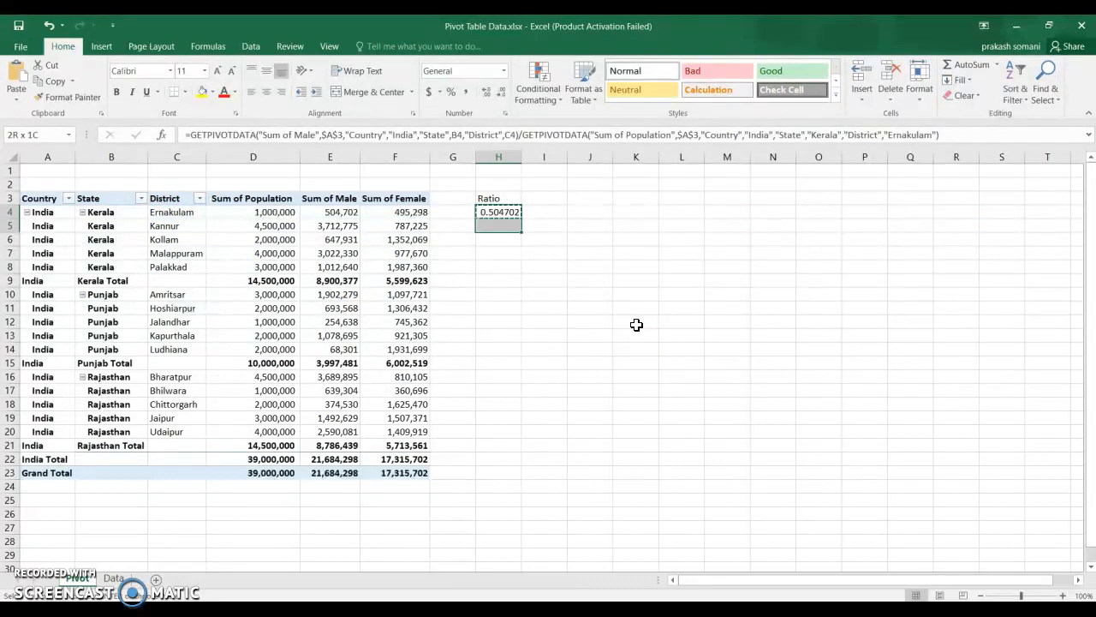
key("shift+Down")
key("shift+Down")
key("shift+Down")
key("shift+Down")
key("shift+Down")
key("shift+Down")
key("shift+Down")
key("shift+Down")
key("shift+Down")
key("shift+Down")
key("shift+Down")
key("shift+Down")
key("shift+Down")
key("shift+Down")
key("shift+Down")
key("shift+Down")
key("shift+Down")
key("shift+Down")
key("ctrl+v")
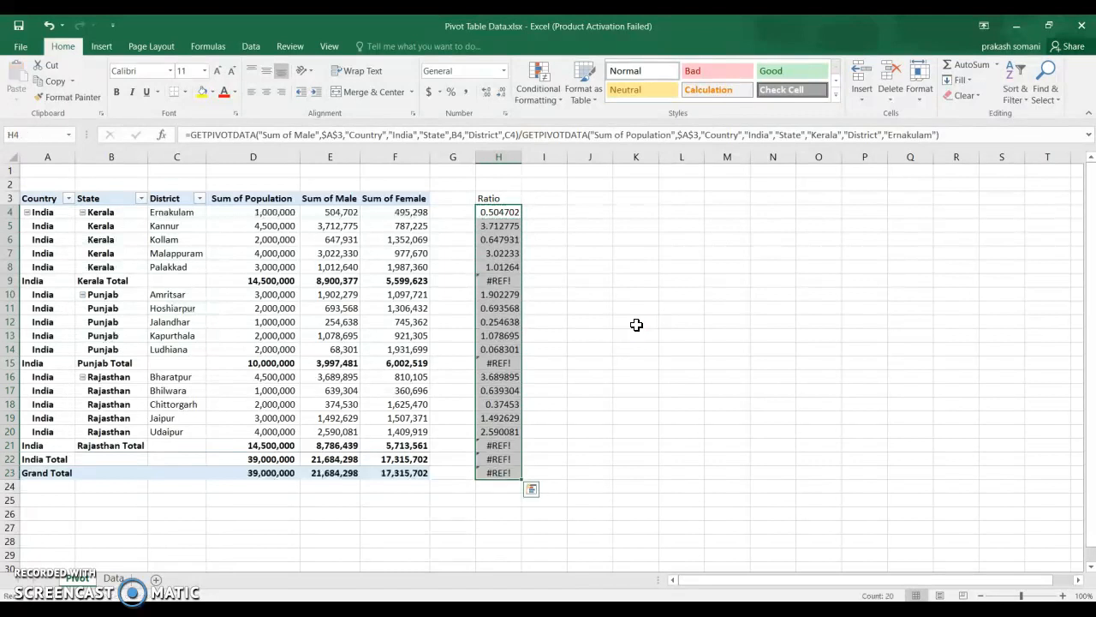
key("ctrl+shift+5")
- Examine the ratio formulas in H5 and H4 for hard-coded state and district names
key("Down")
key("F2")
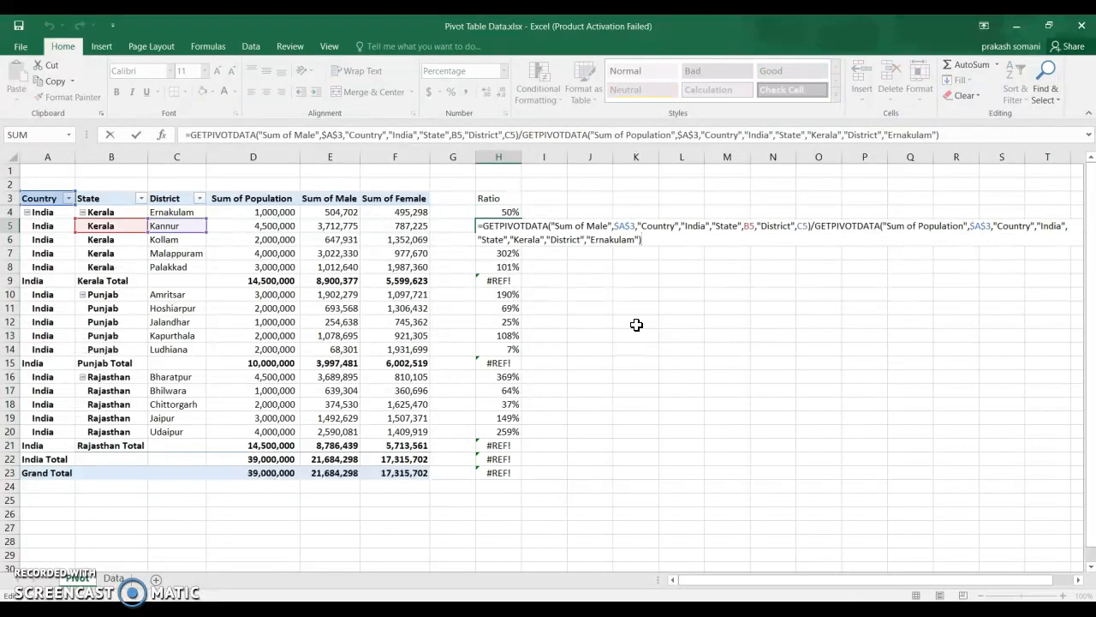
key("Escape")
key("Up")
key("F2")
key("Escape")
key("F2")
key("Return")
key("Up")
- In the second GETPIVOTDATA of H4's formula, replace "Kerala" with a reference to B4 and "Ernakulam" with C4
key("F2")
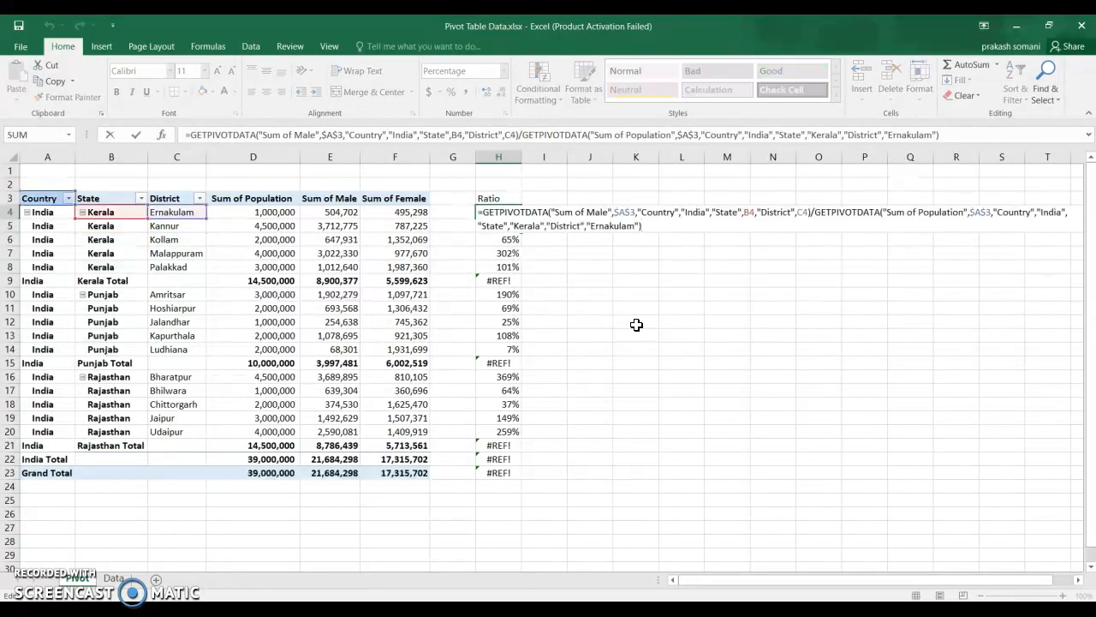
key("Up")
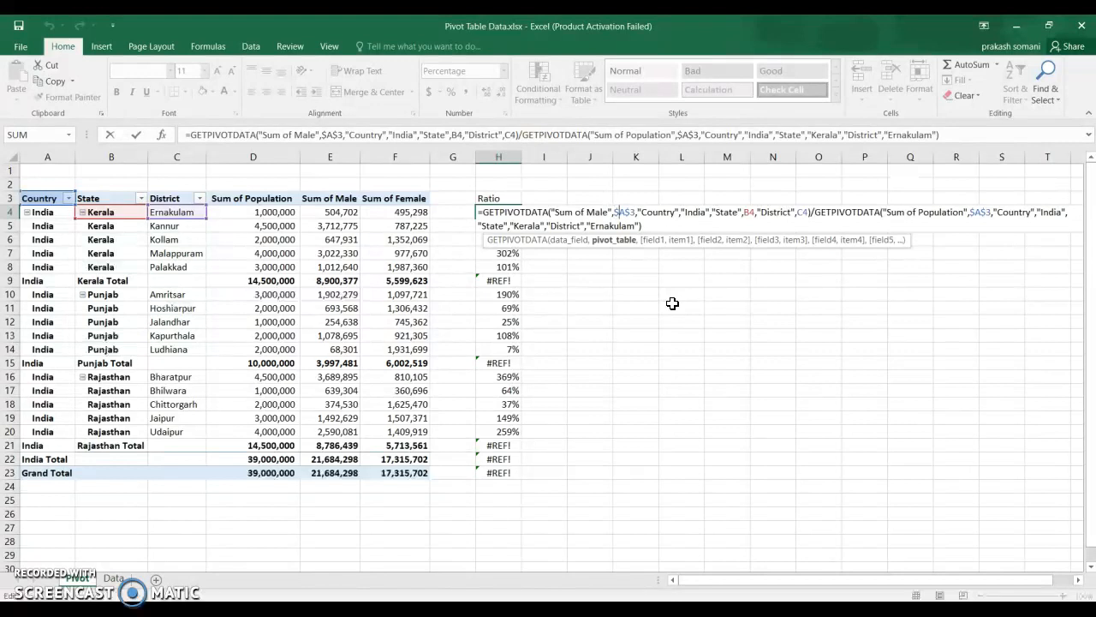
key("Right")
key("Right")
key("Right")
key("Right")
key("Right")
key("Right")
key("Right")
key("Right")
key("Right")
key("Right")
key("Right")
key("Right")
key("Right")
key("Right")
key("Right")
key("Right")
key("Right")
key("Right")
key("Right")
key("Right")
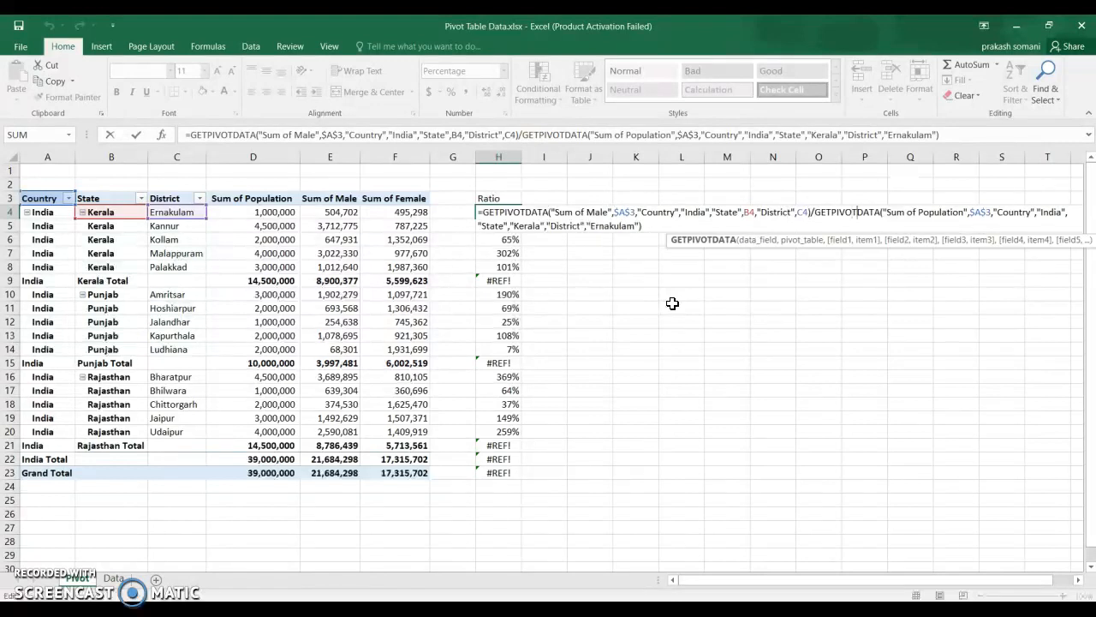
key("Right")
key("Right")
key("Right")
key("Right")
key("Right")
key("Right")
key("Right")
key("Right")
key("Right")
key("Right")
key("Right")
key("Right")
key("Right")
key("Right")
key("Right")
key("Right")
key("Right")
key("Right")
key("Right")
key("Right")
key("Right")
key("Right")
key("Right")
key("Right")
key("Right")
key("Right")
key("Right")
key("Right")
key("Right")
key("Right")
key("Right")
key("Right")
key("Right")
key("Right")
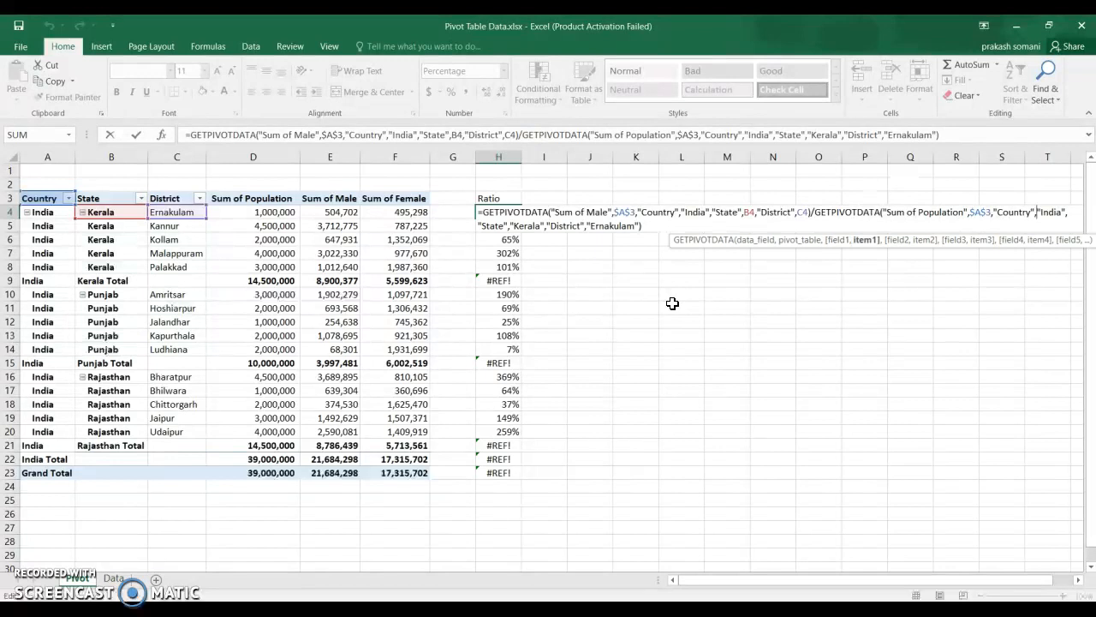
double_click(528, 226)
key("Delete")
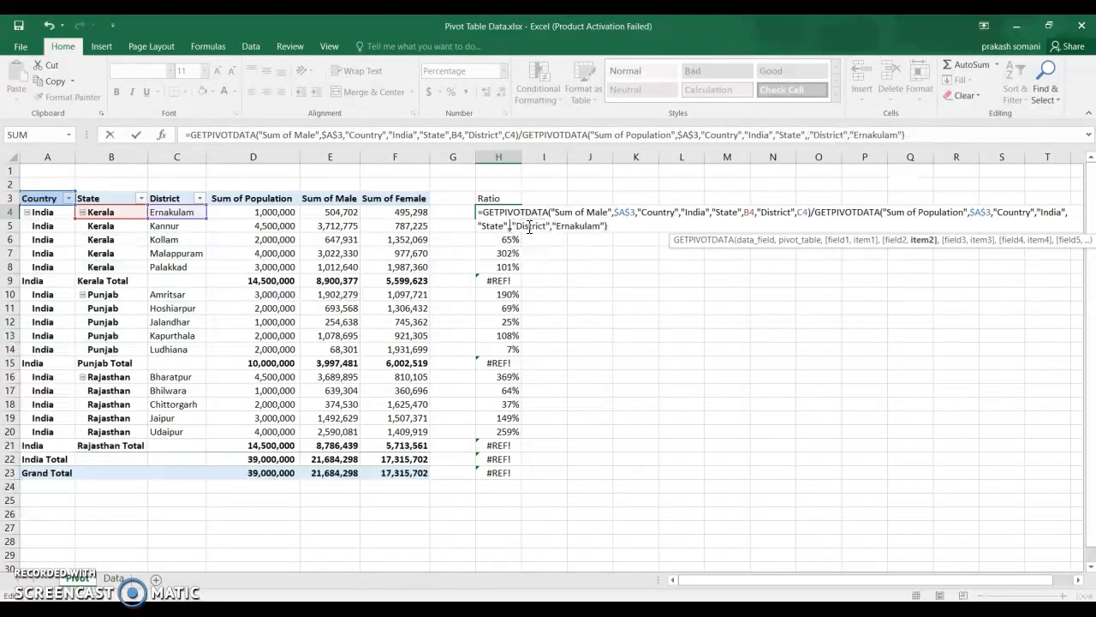
left_click(123, 221)
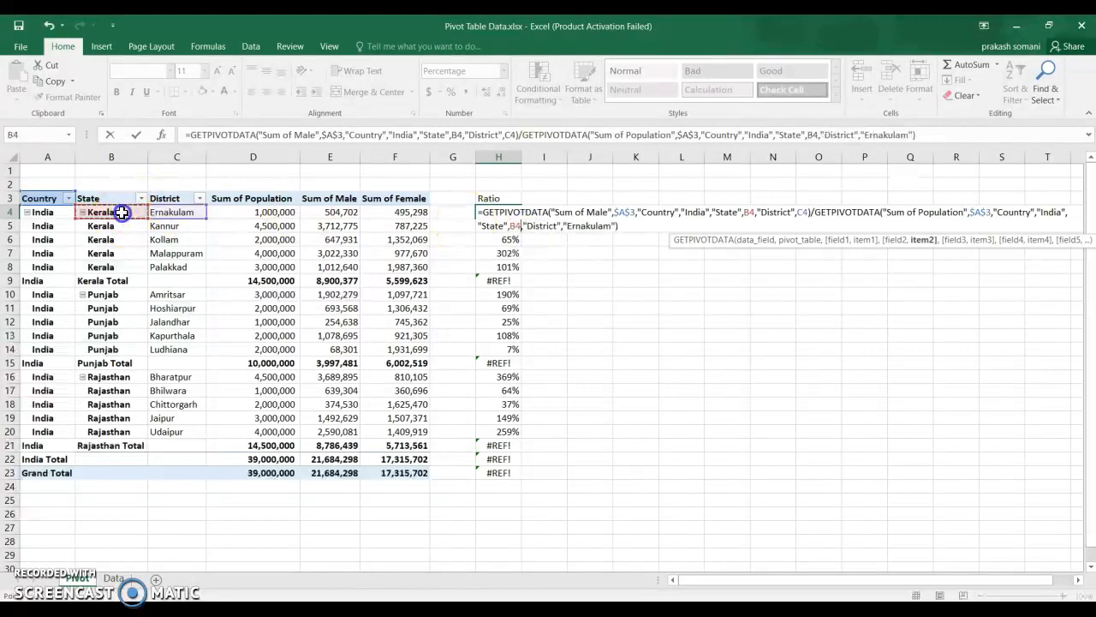
double_click(587, 225)
key("Delete")
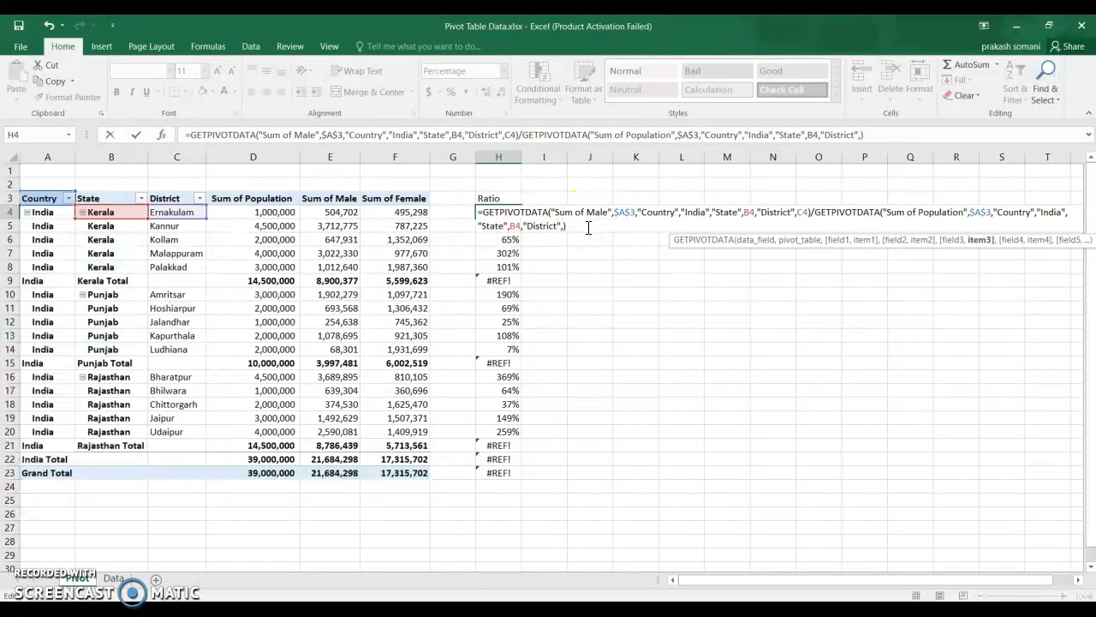
left_click(187, 212)
key("Return")
- Copy the corrected H4 formula over the rest of the ratio column down to H23
key("Up")
key("ctrl+c")
key("ctrl+shift+Down")
key("Return")
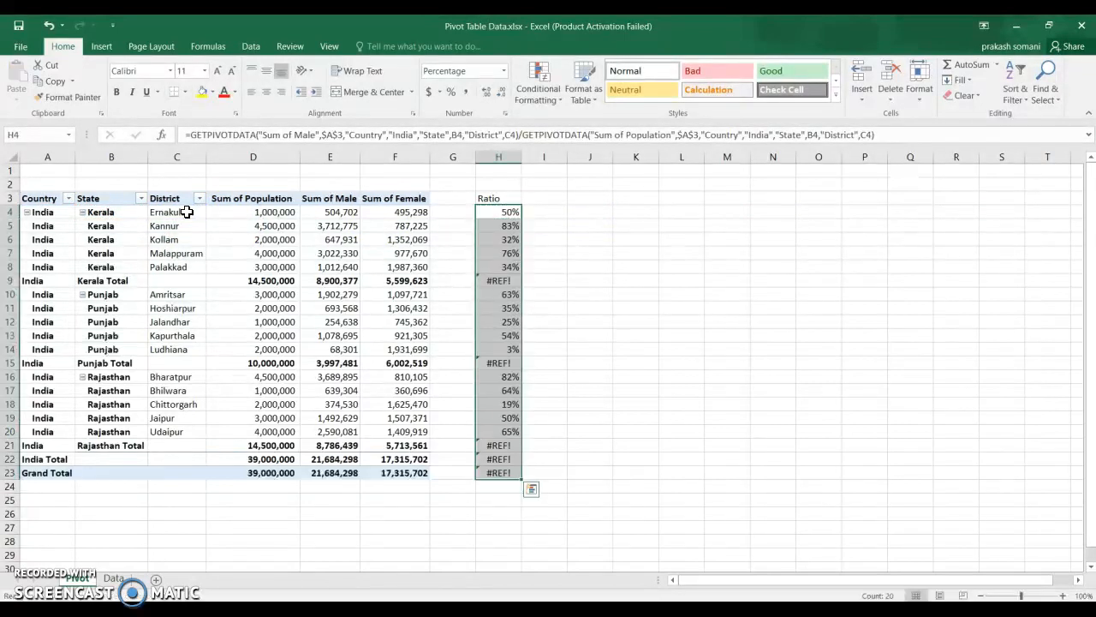
- Check the formula in H9 beside Kerala Total, and turn off the PivotTable's State subtotals
key("Down")
key("Down")
key("Down")
key("Down")
key("F2")
key("Return")
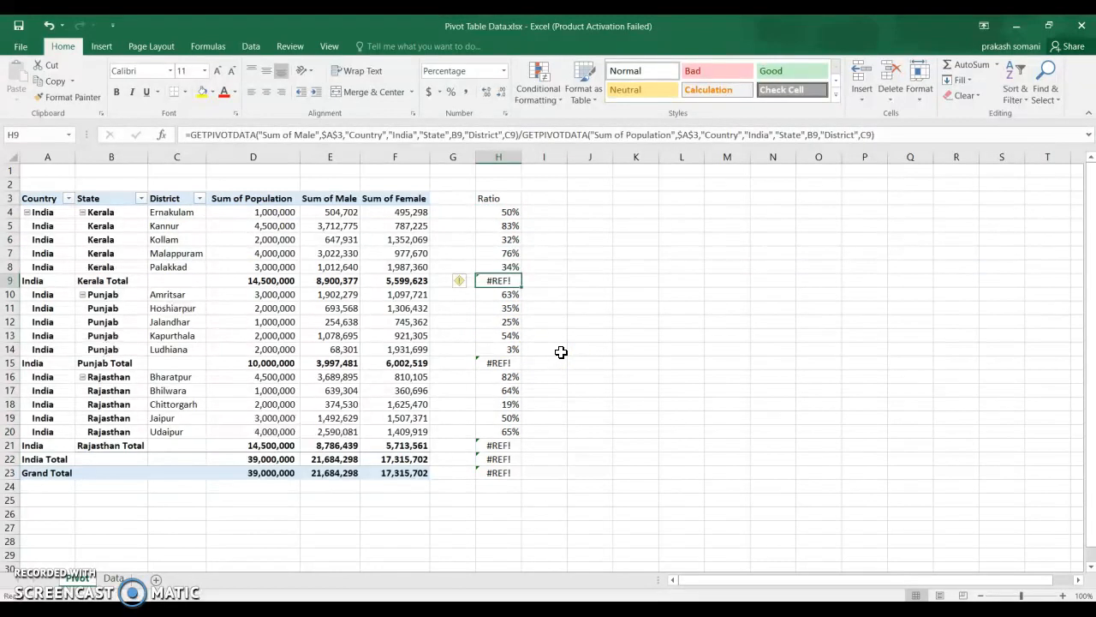
right_click(93, 282)
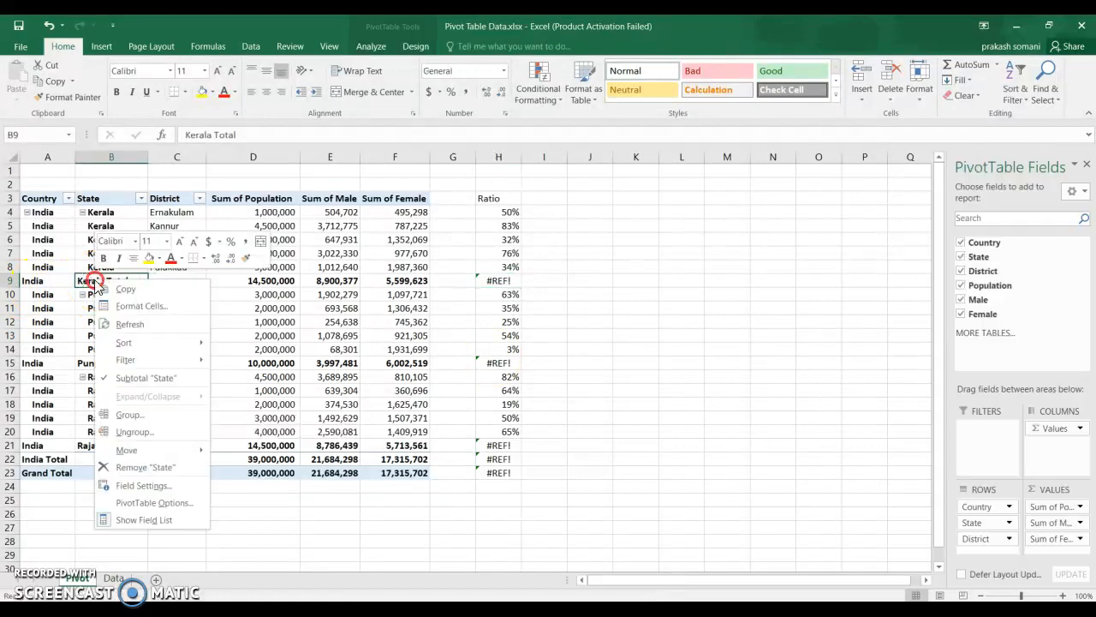
left_click(139, 378)
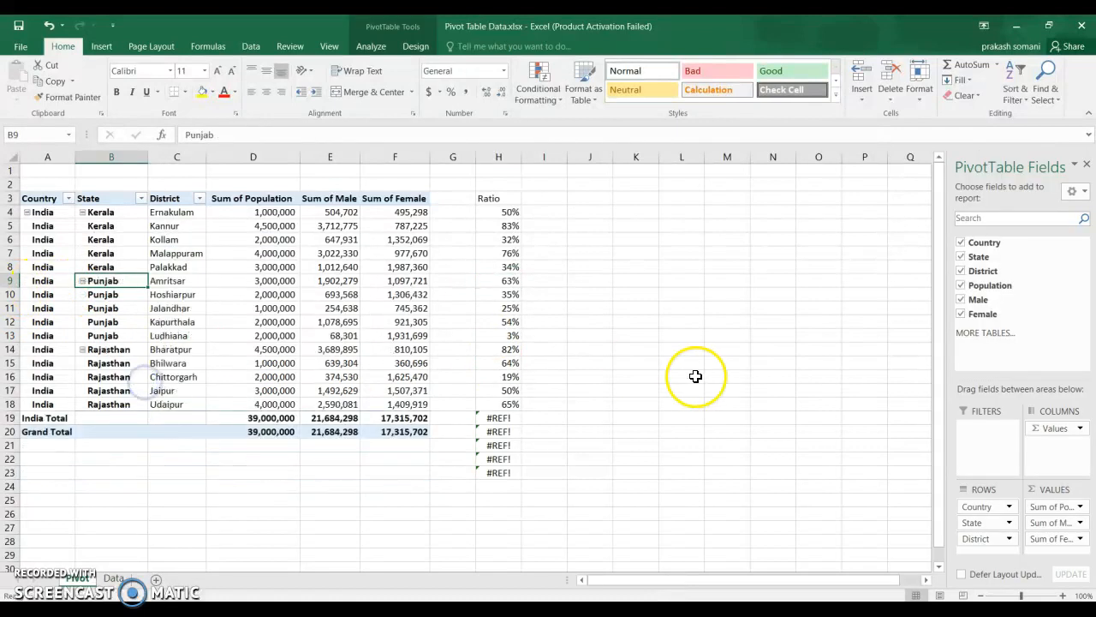
- Clear the leftover ratio formulas from H19:H23
key("ctrl+Right")
key("ctrl+Right")
key("ctrl+Down")
key("Up")
key("Up")
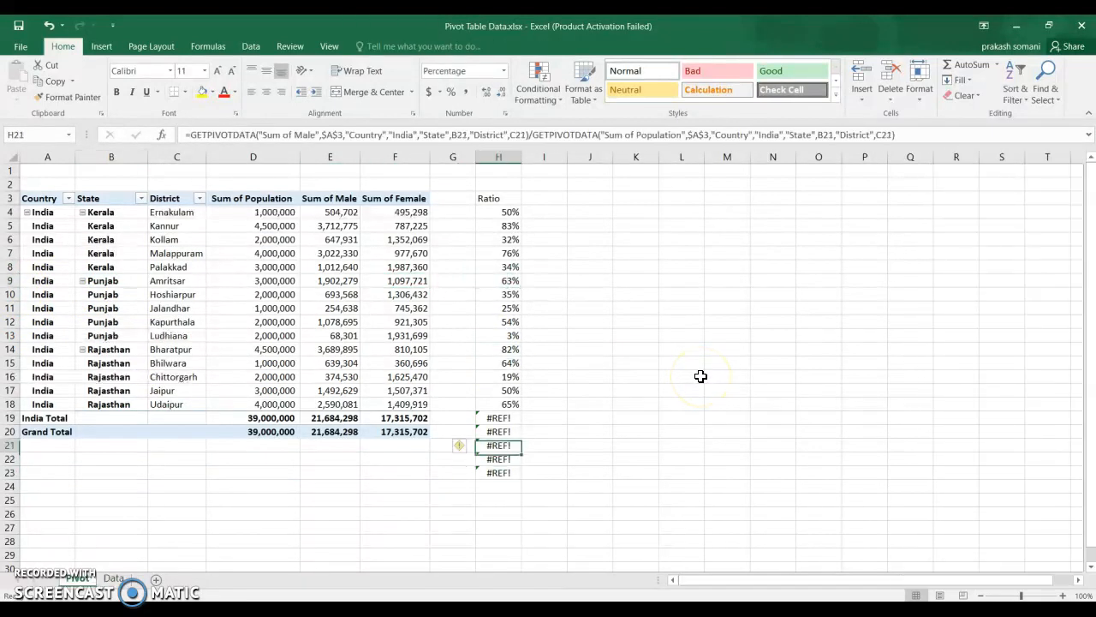
key("Up")
key("Up")
key("shift+Down")
key("shift+Down")
key("shift+Down")
key("shift+Down")
key("Delete")
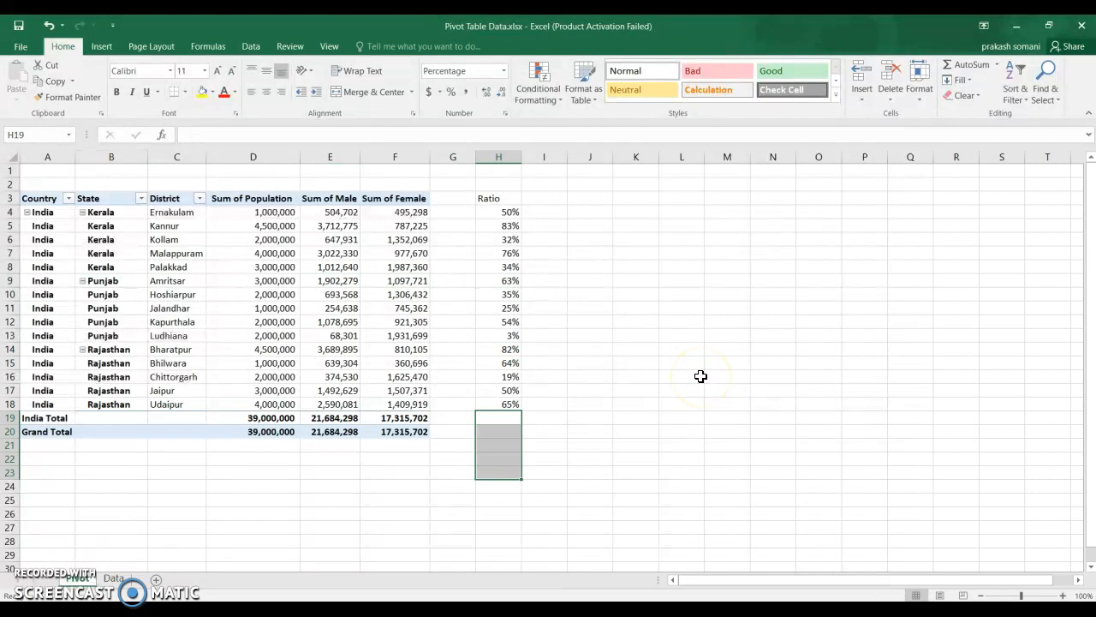
- Turn off the Country subtotal and remove the Grand Total row from the PivotTable
right_click(44, 419)
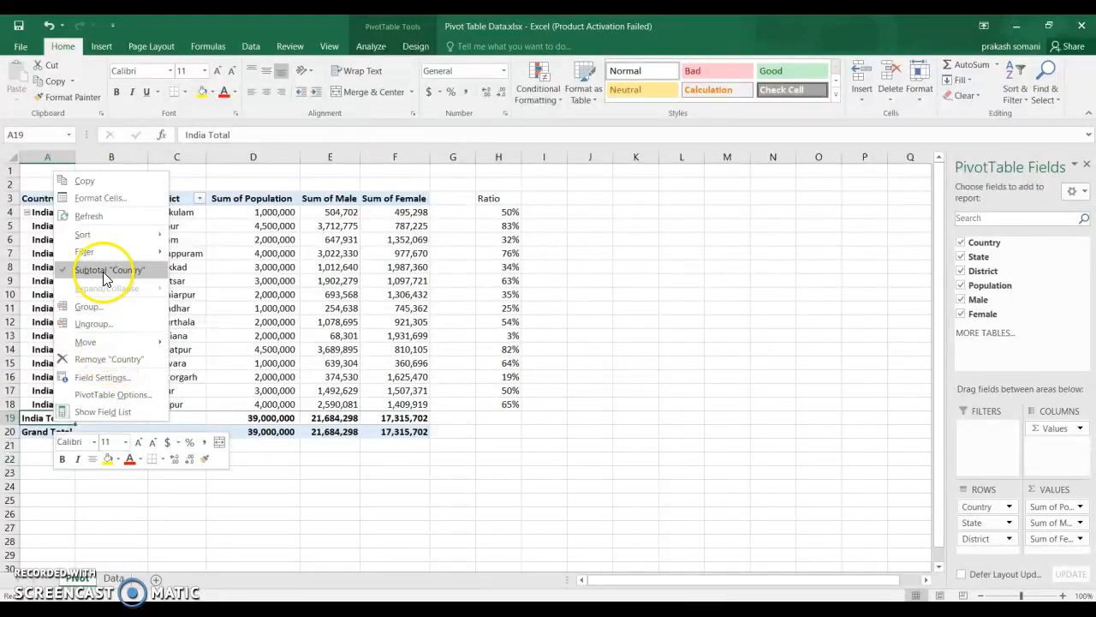
left_click(102, 271)
right_click(52, 419)
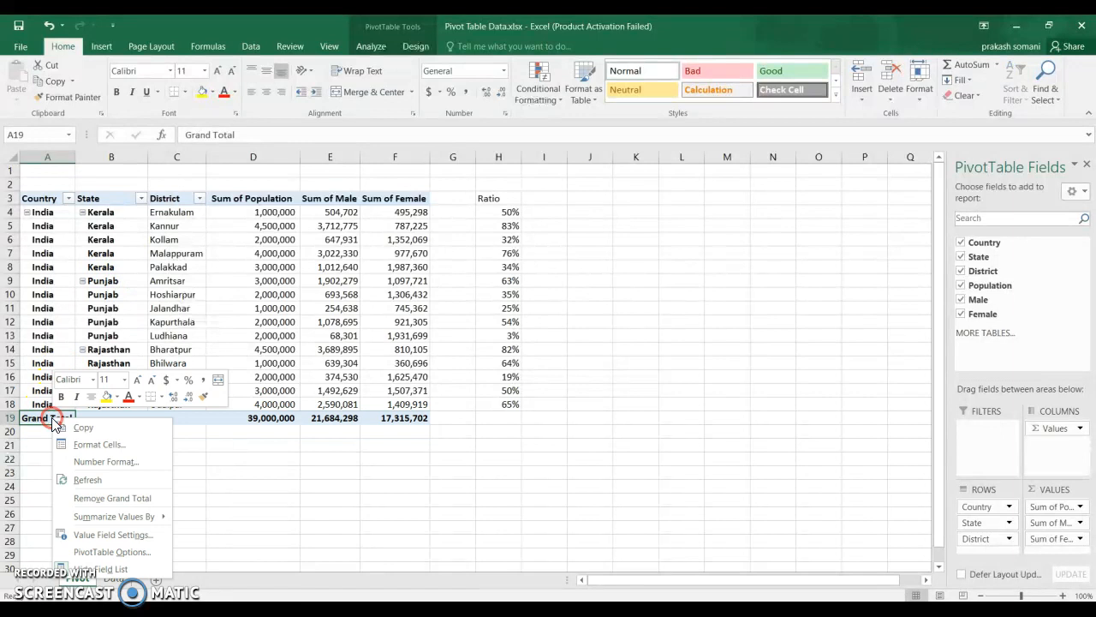
left_click(95, 499)
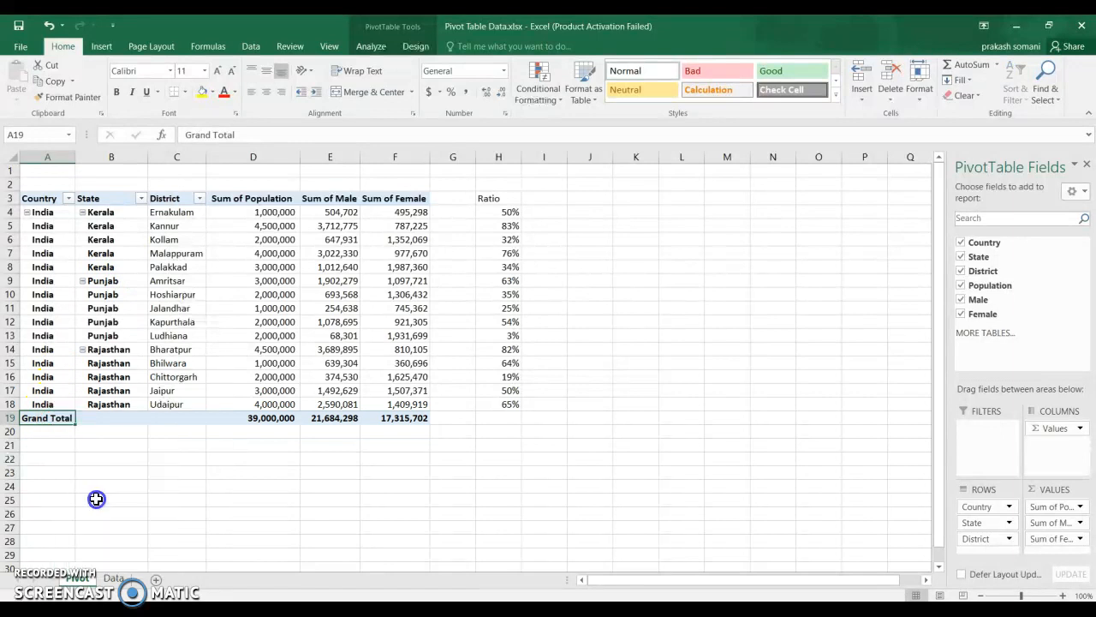
- Copy the whole Ratio column, H3:H18, into the adjacent column starting at I3
key("Up")
key("ctrl+Right")
key("ctrl+Right")
key("ctrl+Up")
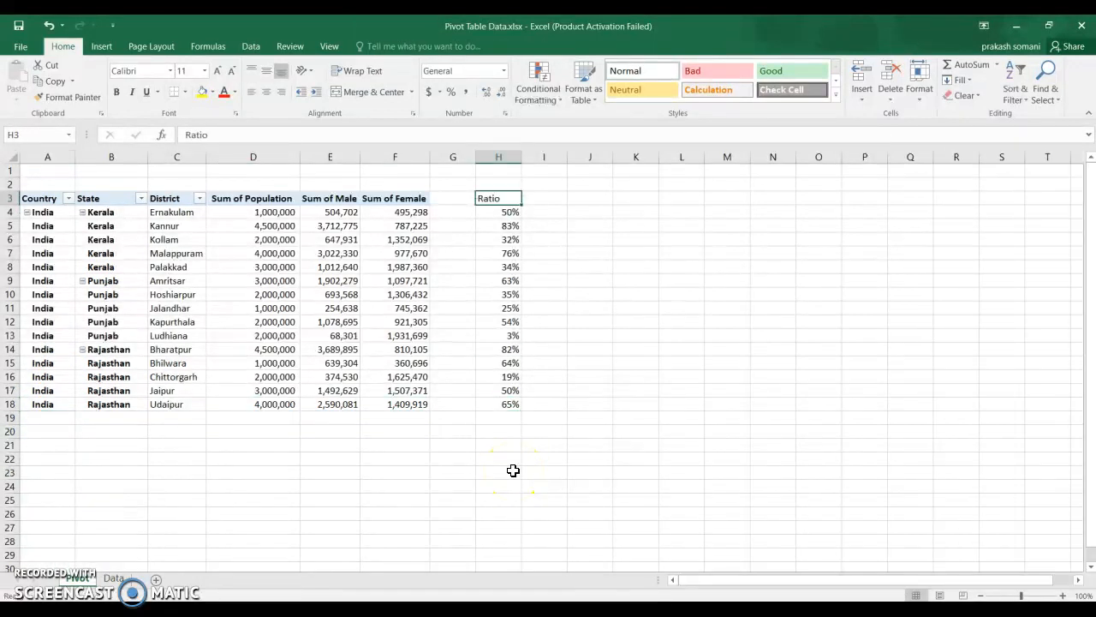
key("Down")
key("Up")
key("ctrl+shift+Down")
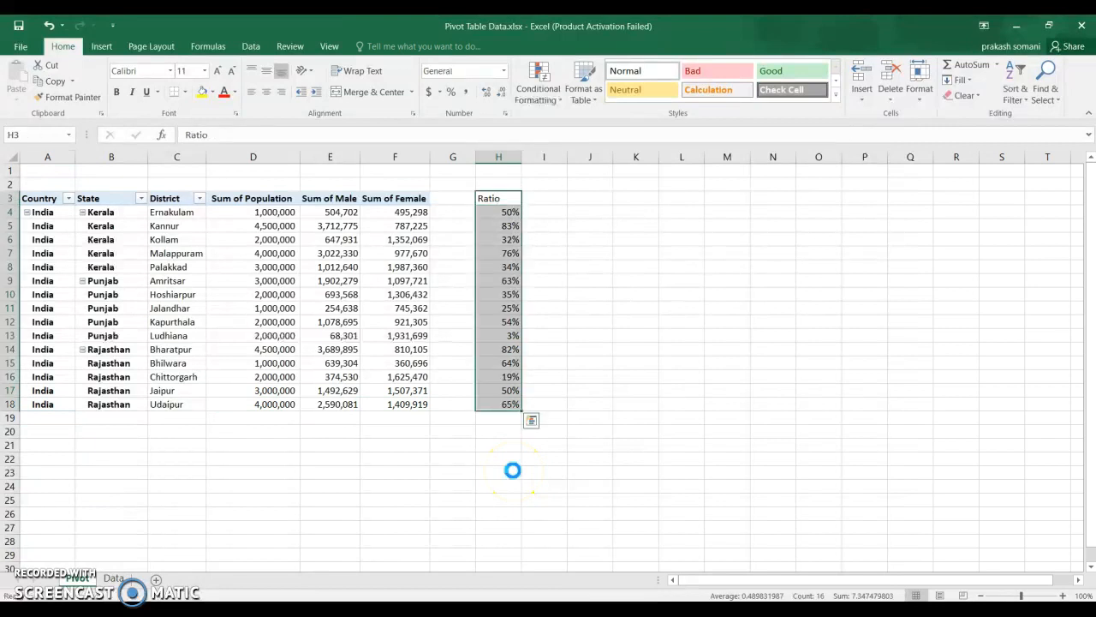
key("ctrl+c")
key("Right")
key("ctrl+v")
- Extend the Ratio heading in H3 so that it labels the male ratio
key("Left")
key("F2")
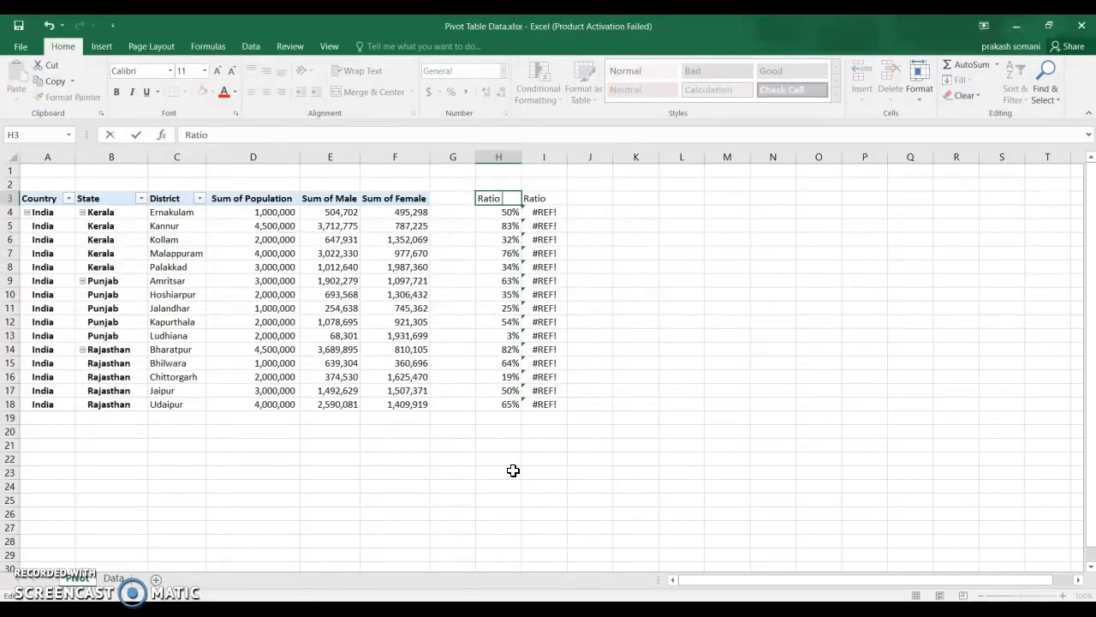
key("Return")
- Copy the male ratio formula text from H4 into I4 with its cell references unchanged
key("F2")
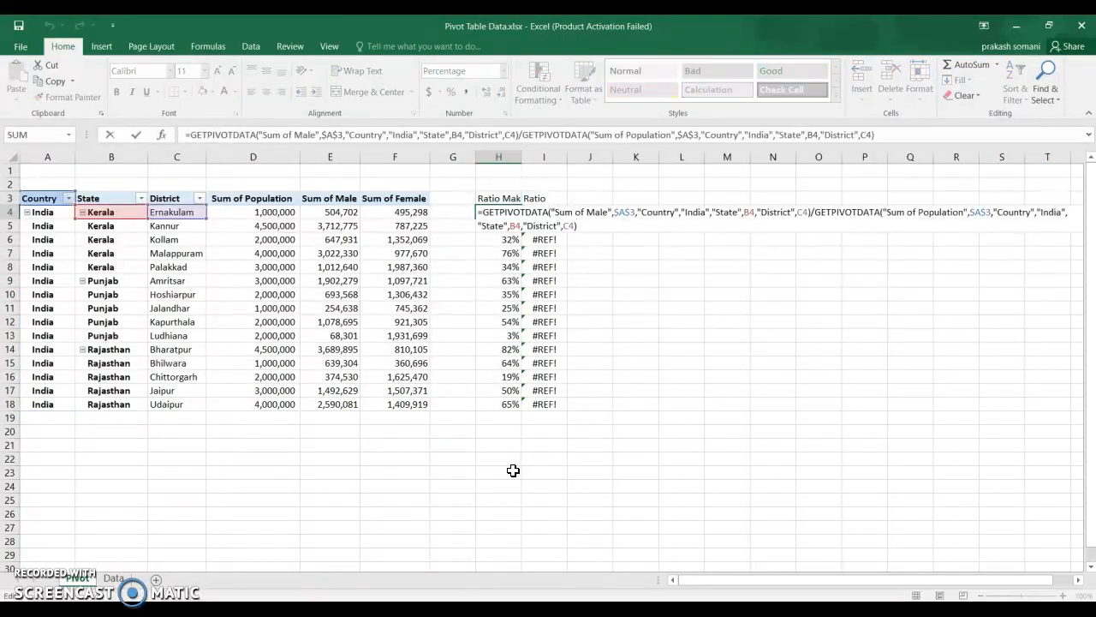
key("shift+Home")
key("ctrl+c")
key("Escape")
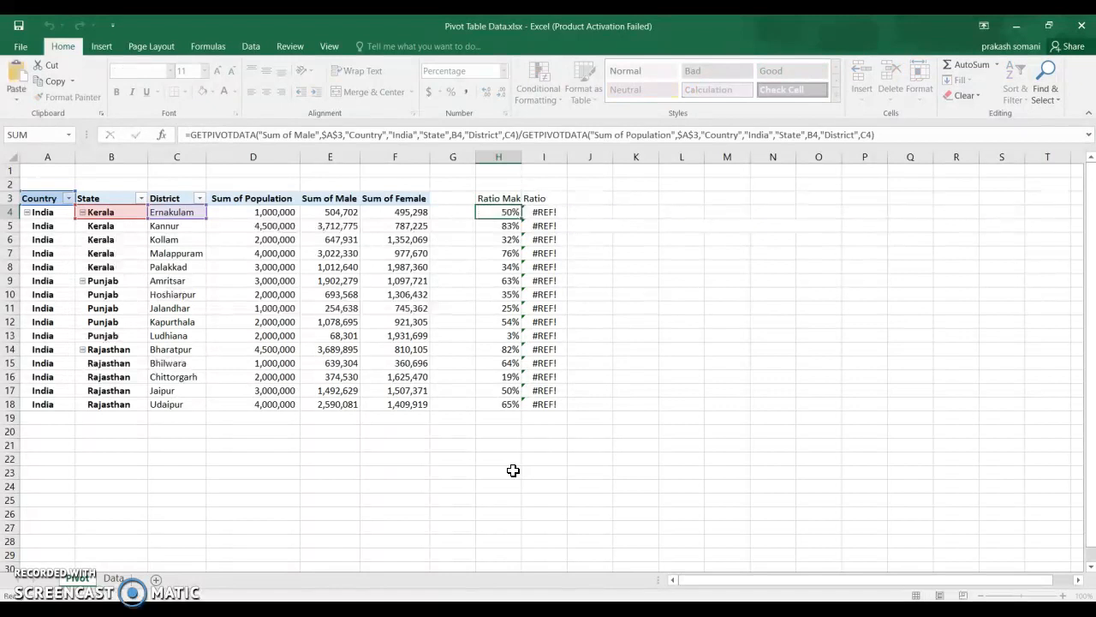
key("Right")
key("ctrl+v")
- Change the numerator field in I4 to "Sum of FeMale" and fill the formula down through I18
key("F2")
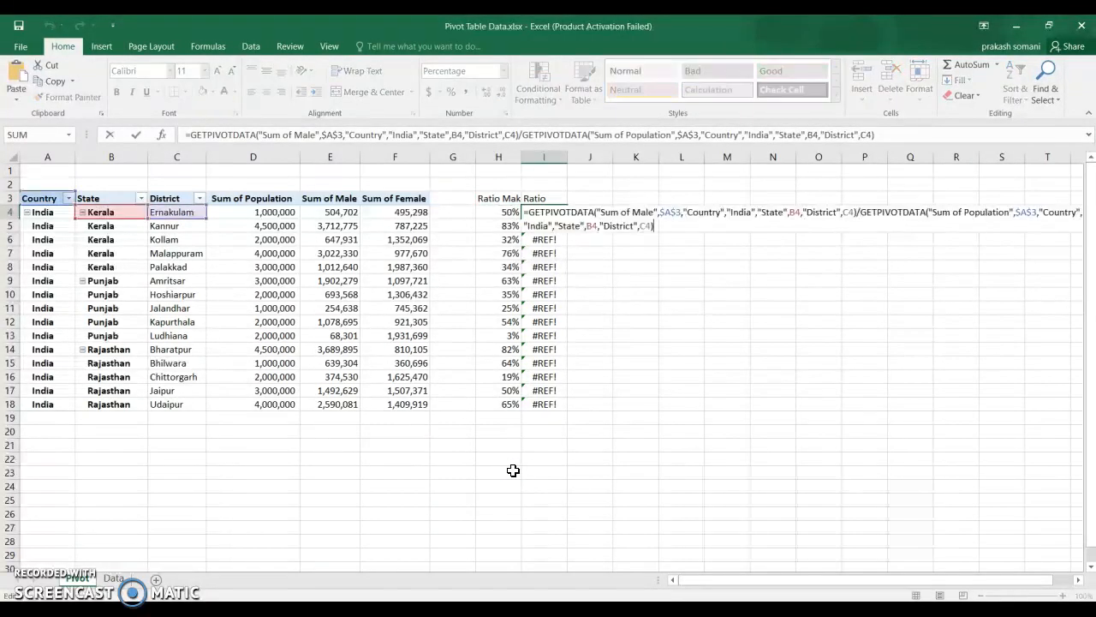
left_click(637, 211)
type("Fe")
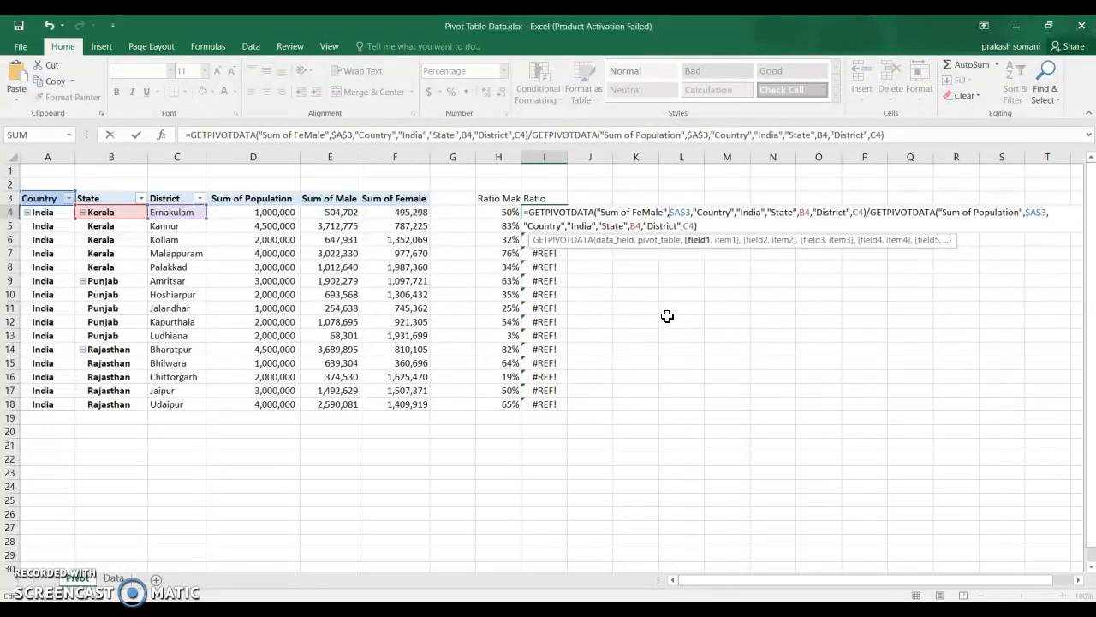
key("Return")
key("Up")
key("ctrl+shift+Down")
key("ctrl+d")
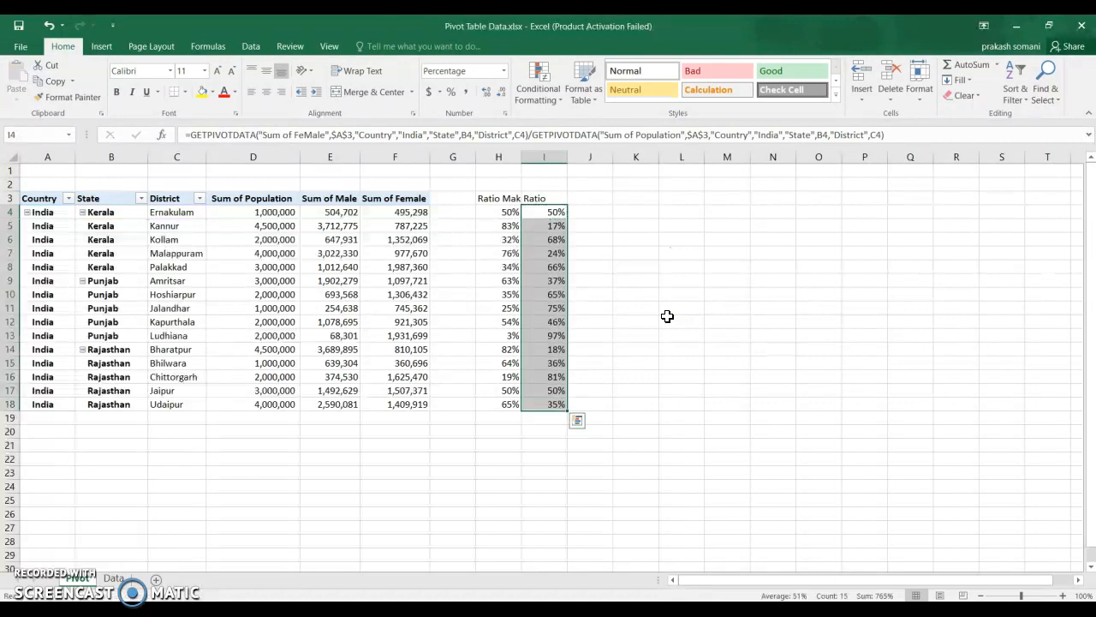
- Add the male and female ratios in J4 with =SUM(H4:I4)
key("Right")
type("=SUM(")
key("Left")
key("shift+Left")
key("Return")
- Fill the sum formula from J4 down through J18
key("Up")
key("Left")
key("ctrl+Down")
key("Right")
key("ctrl+shift+Up")
key("ctrl+d")
- Enter the heading Total in J3 above the summed ratios
key("ctrl+Up")
key("Up")
type("Total")
key("Return")
key("ctrl+shift+Down")
left_click(658, 341)
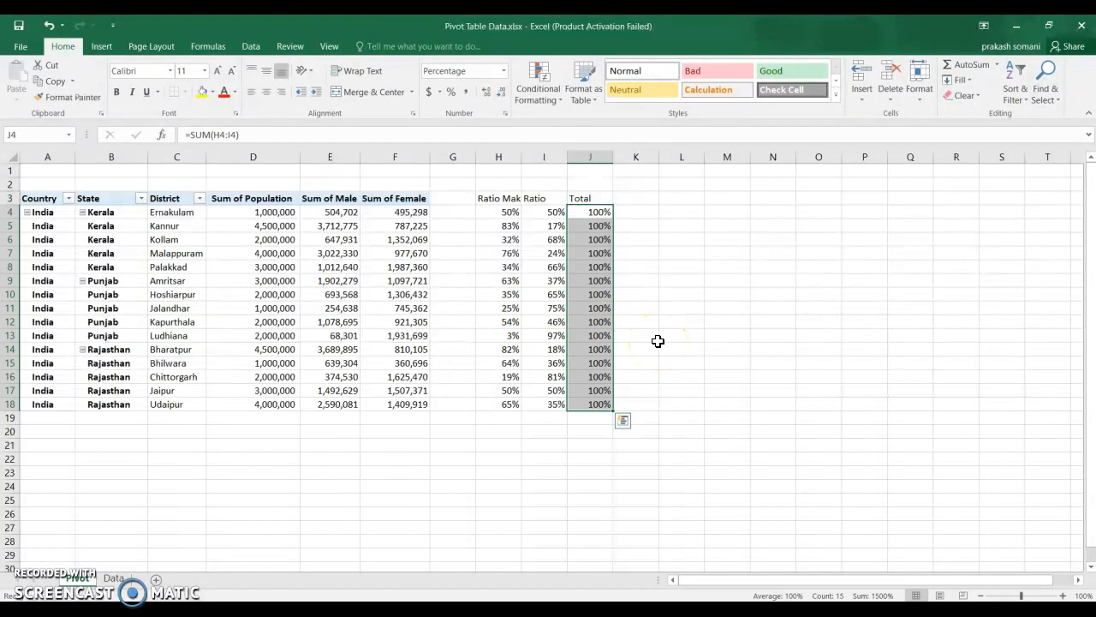
- Set the headings to Ratio Male in H3 and Ratio Female in I3, with both columns wide enough for them
key("Up")
key("Left")
key("Left")
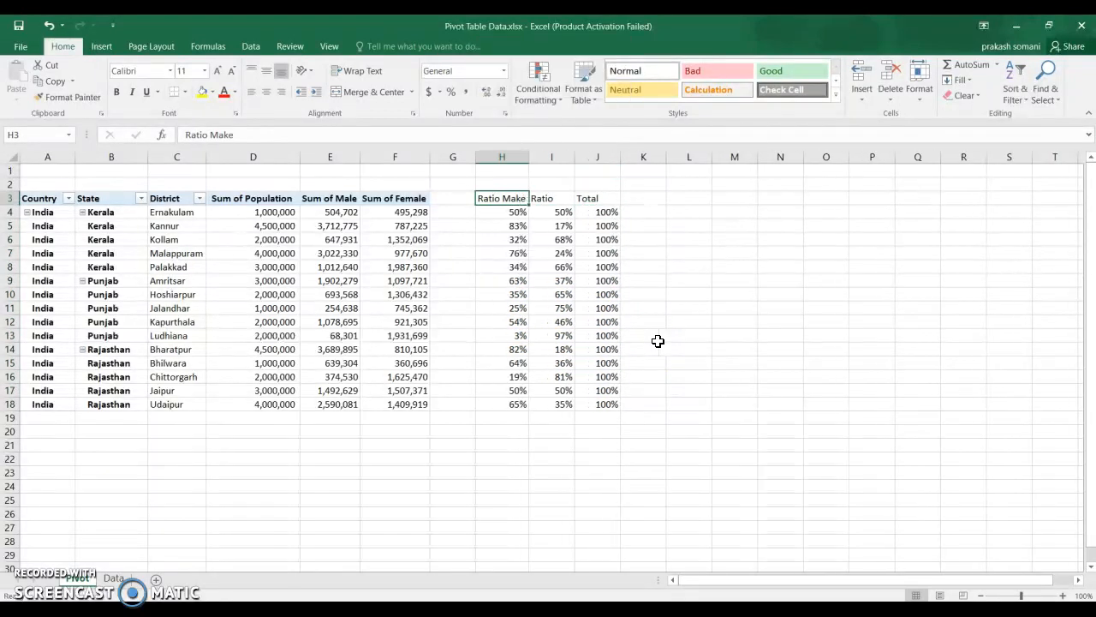
key("F2")
key("Tab")
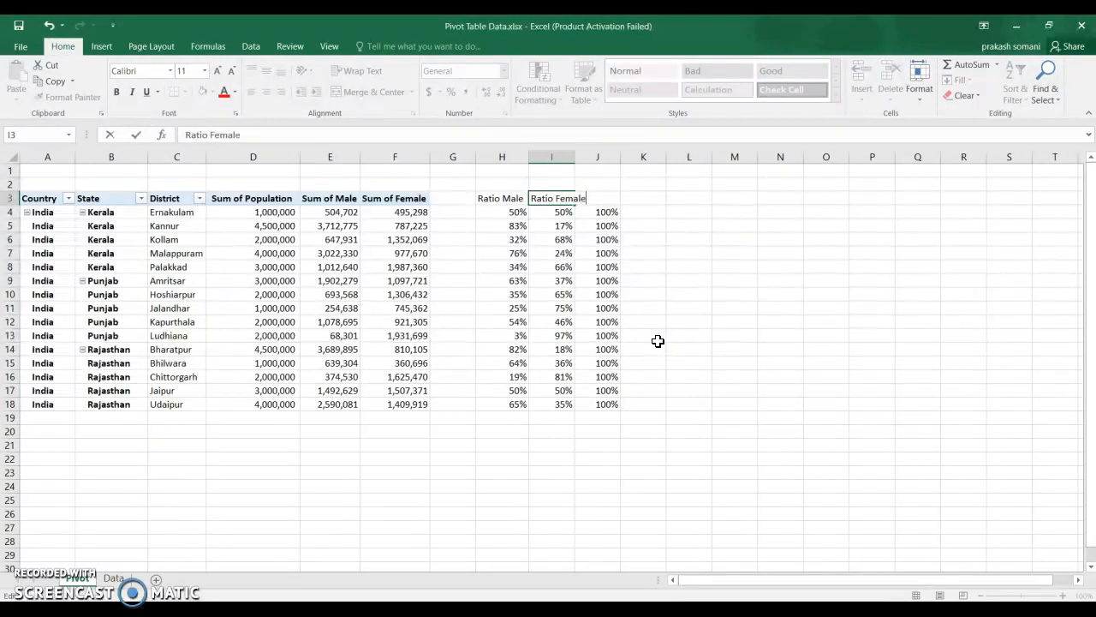
key("Return")
key("Down")
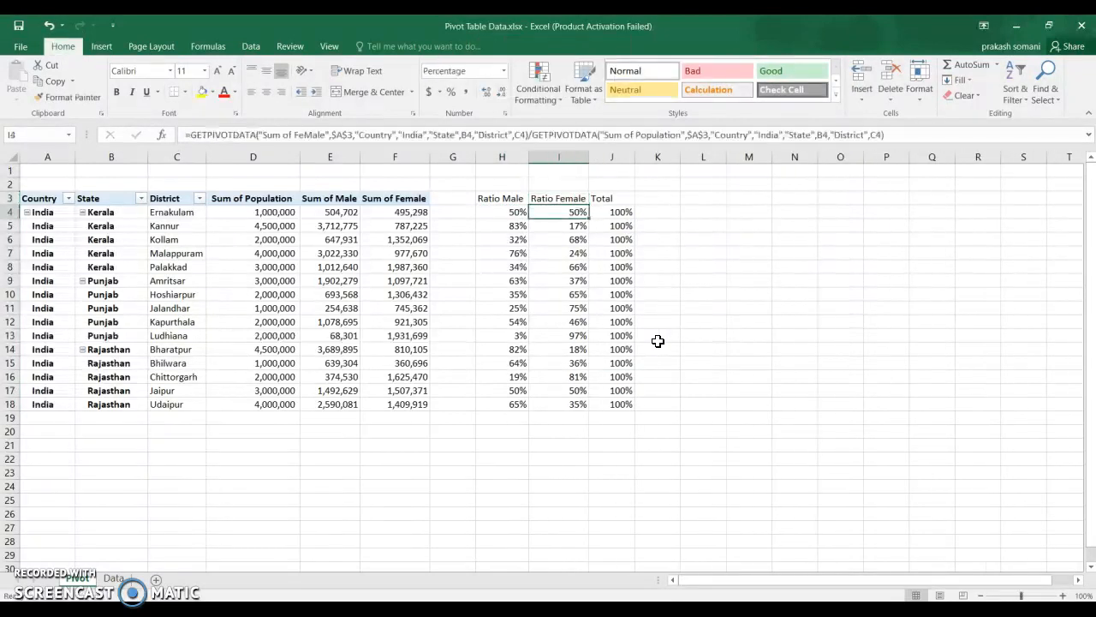
- Begin a formula in K4 that references Ernakulam's male figure as plain E4 instead of GETPIVOTDATA
key("Left")
key("Right")
key("Right")
key("Right")
type("=")
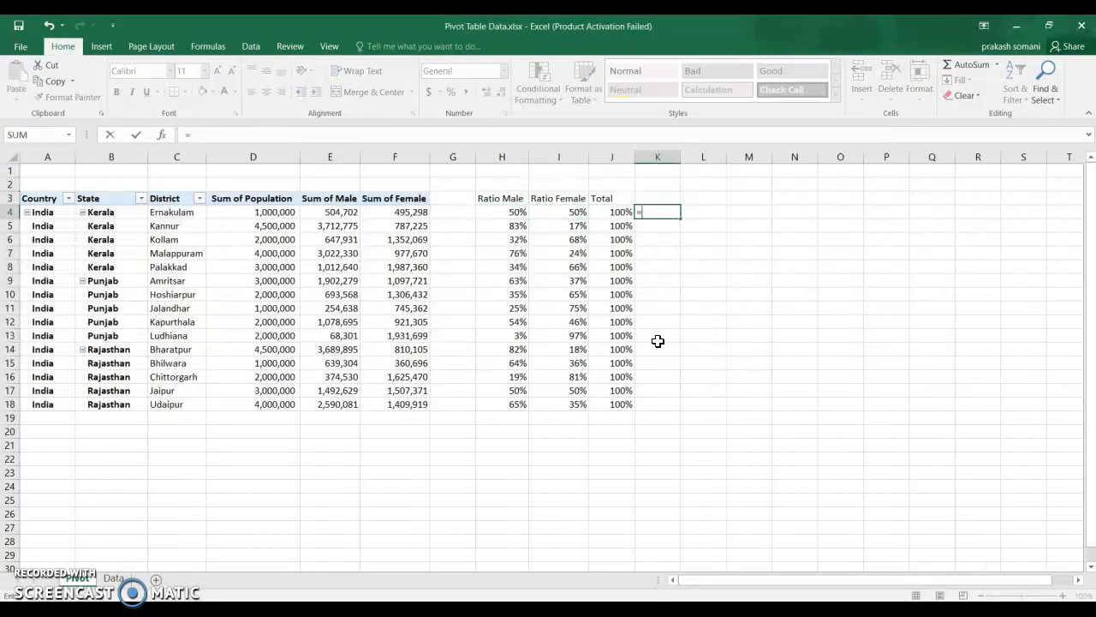
key("Left")
key("Left")
key("Left")
key("Left")
key("Left")
key("Left")
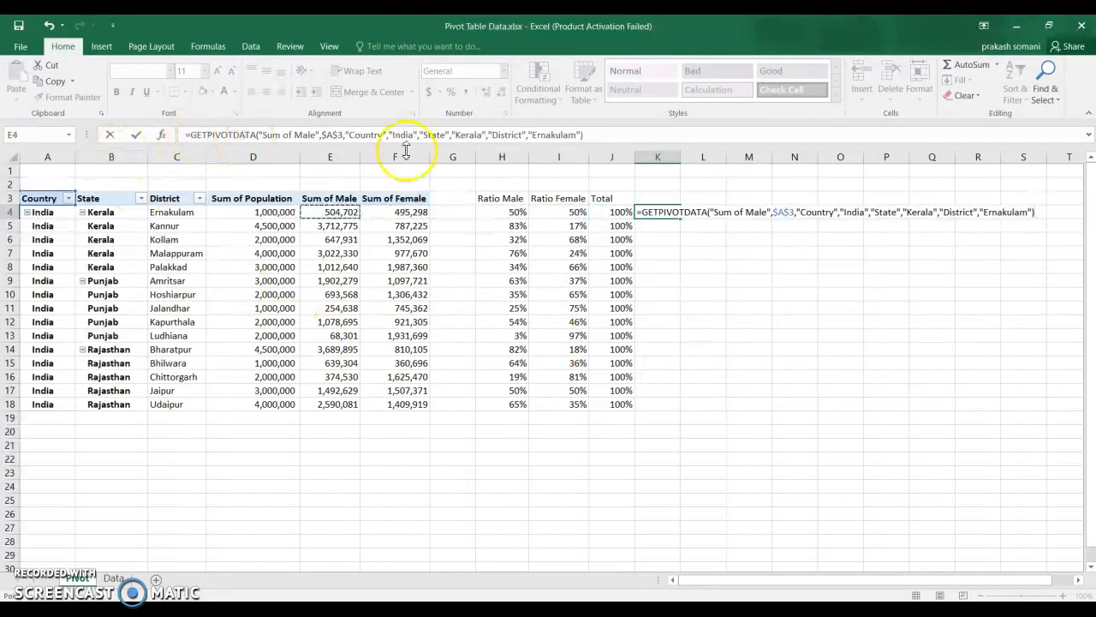
left_click(535, 156)
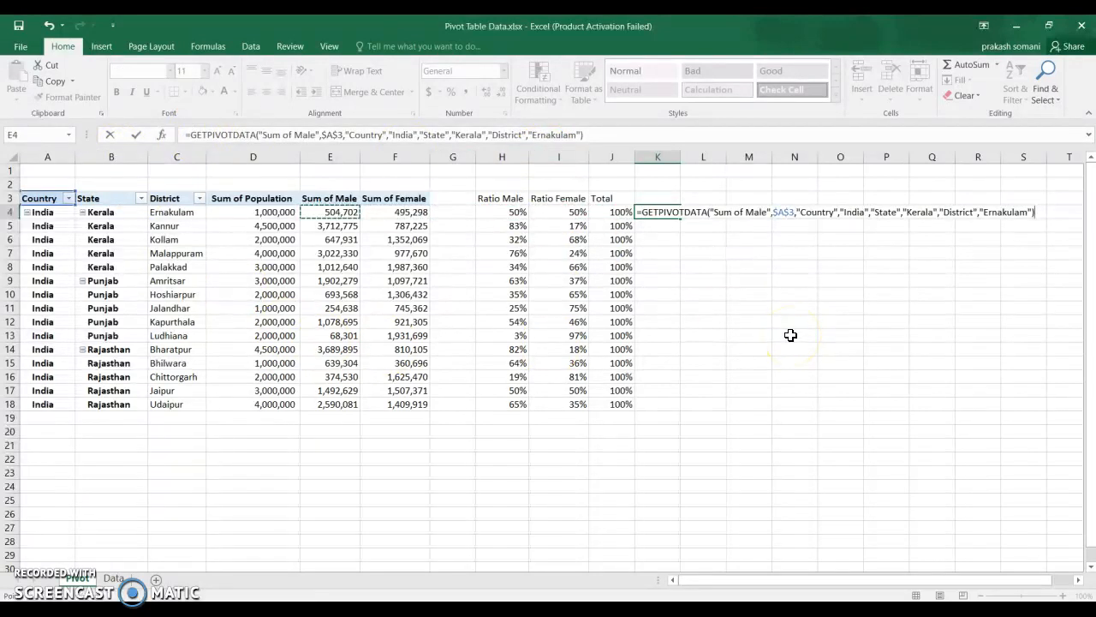
key("shift+Right")
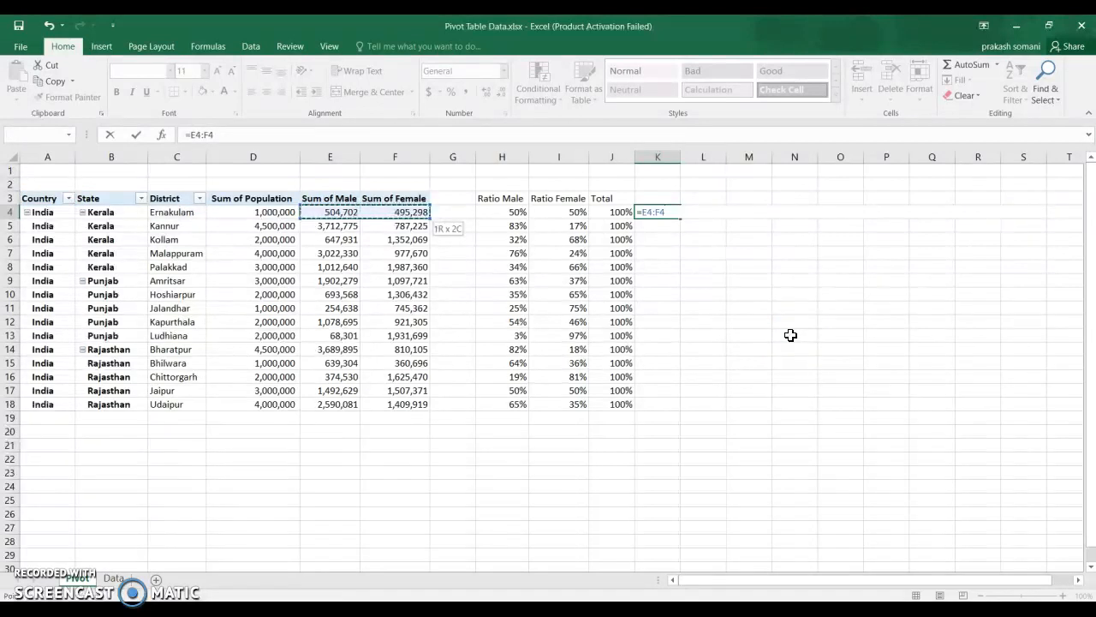
key("BackSpace")
key("BackSpace")
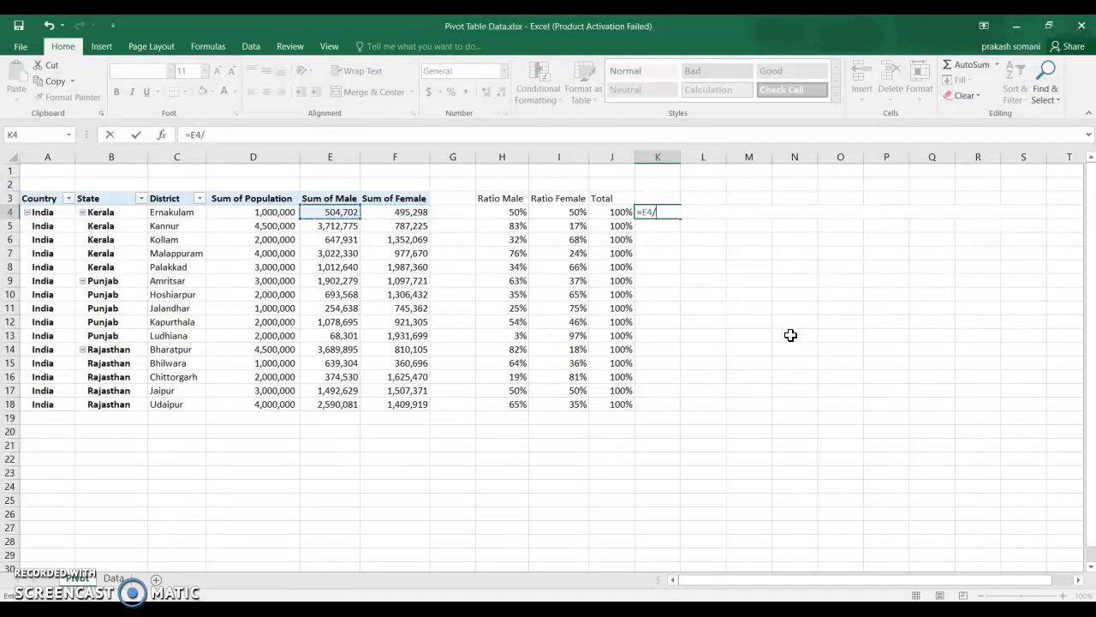
- Divide by the population as a plain cell reference, completing the K4 formula as =E4/D4
type("D4")
key("BackSpace")
key("BackSpace")
key("Left")
key("Left")
key("Left")
key("Left")
key("Left")
key("Left")
key("Left")
key("shift+Right")
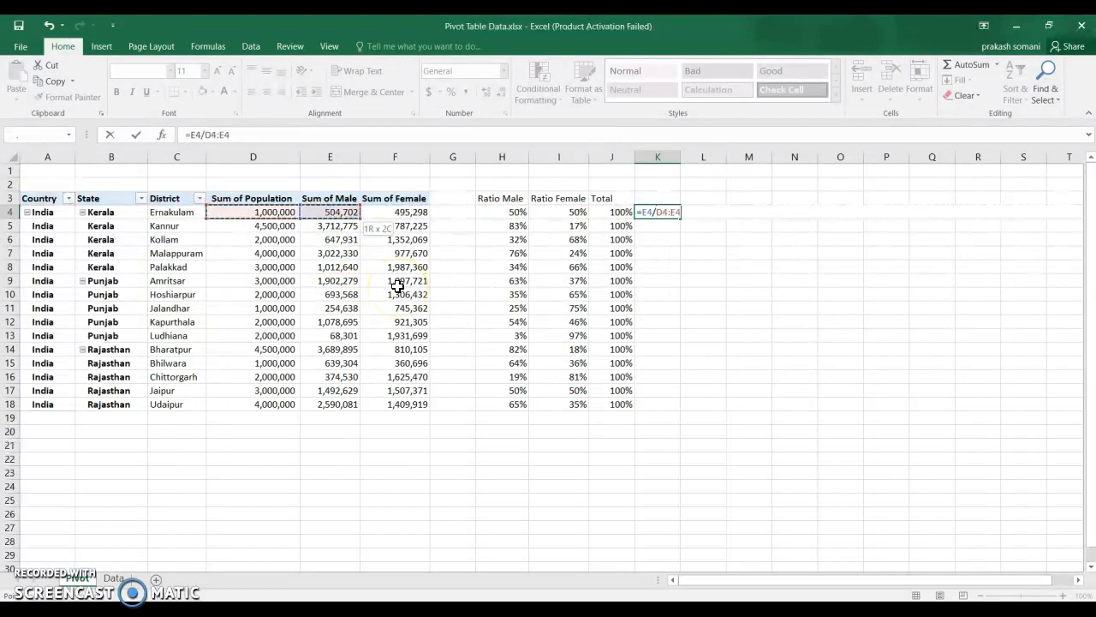
key("shift+Left")
key("Return")
- Format K4 as a percentage and copy it down through K18
key("Up")
key("ctrl+shift+5")
key("Left")
key("ctrl+Down")
key("Right")
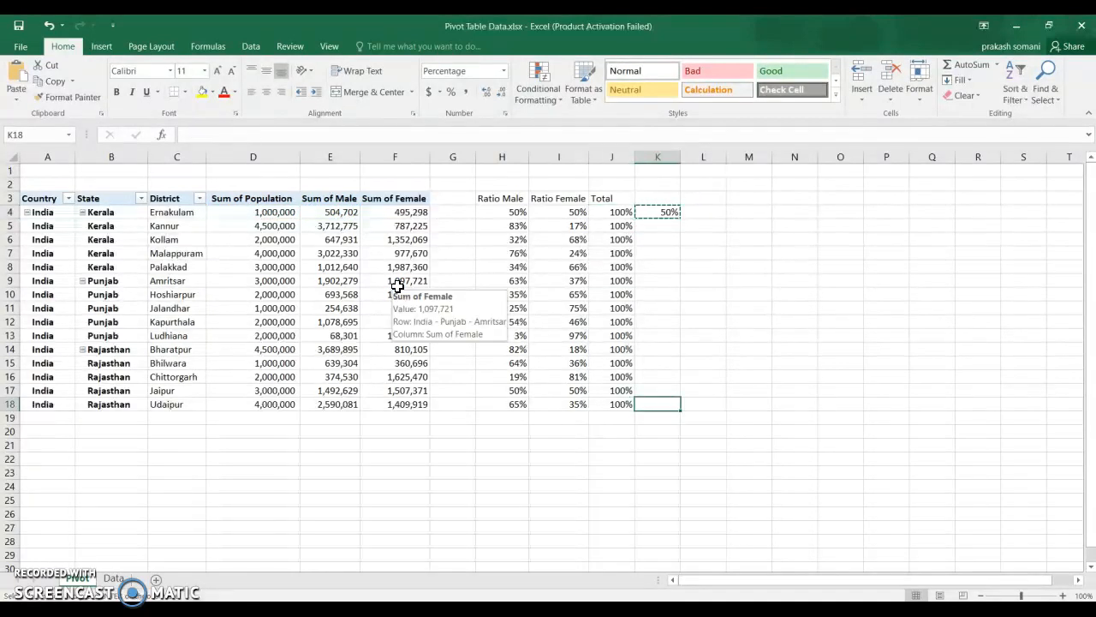
key("ctrl+shift+Up")
key("ctrl+v")
- Merge and center H2:J2 and enter the title "Option # 1" in it
key("Left")
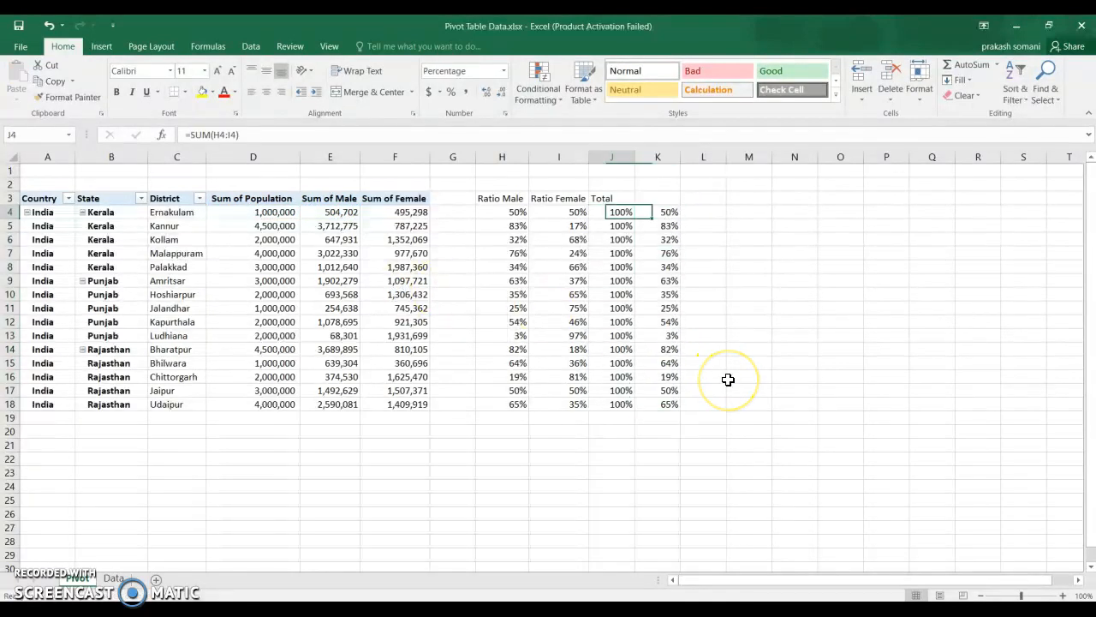
key("Left")
key("Left")
key("Up")
key("Up")
key("shift+Right")
key("shift+Right")
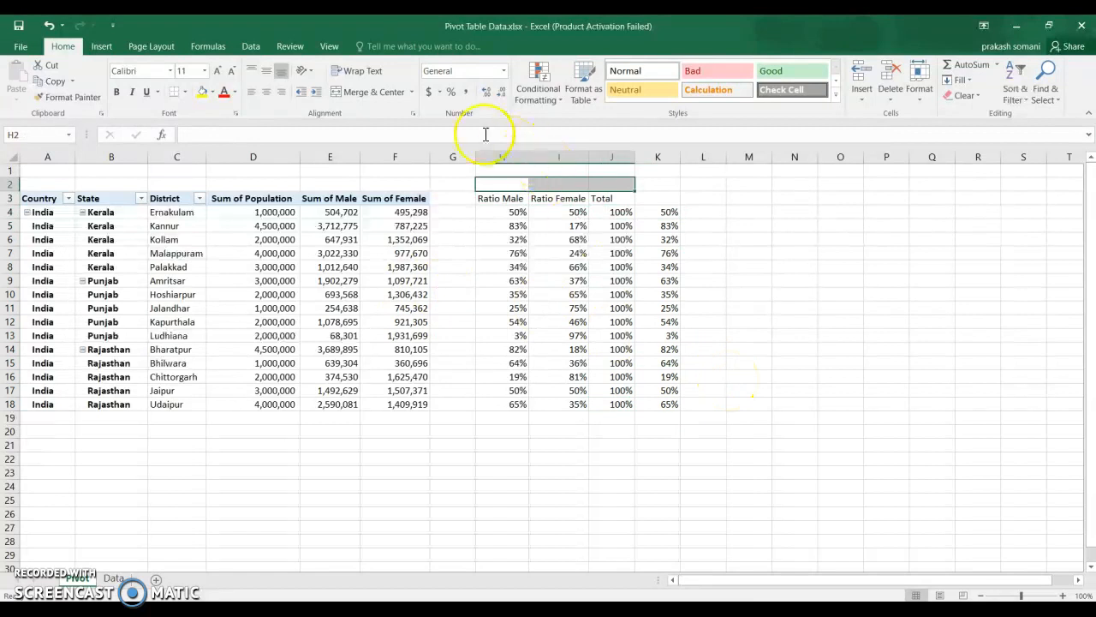
left_click(395, 96)
type("Option # 1")
key("ctrl+Return")
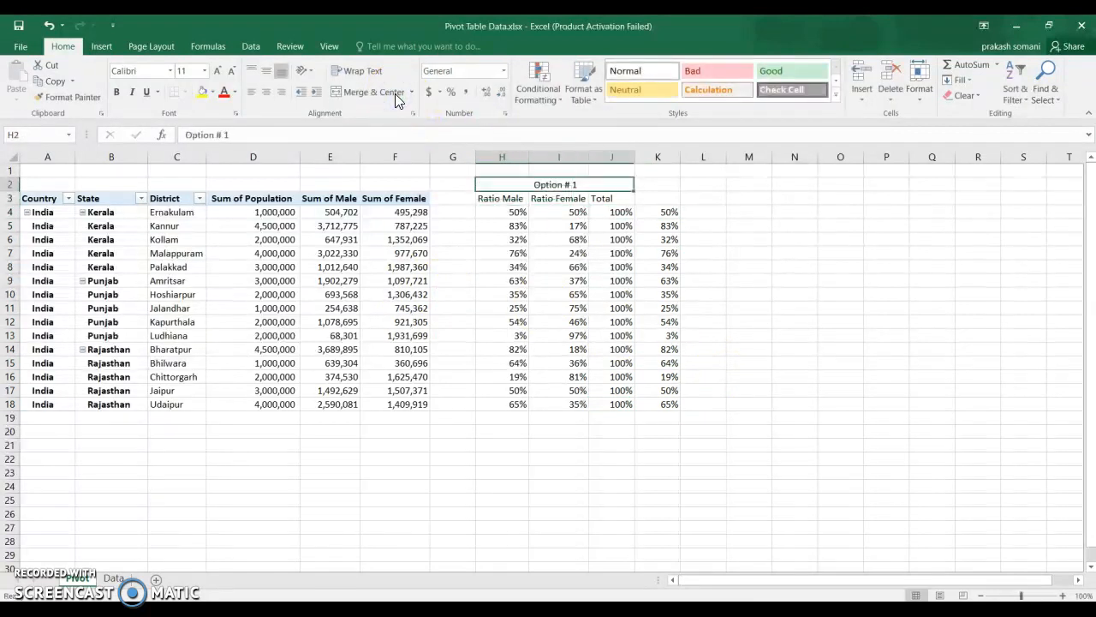
- Copy the merged title to K2:M2 and change it to "Option # 2"
key("ctrl+c")
key("Right")
key("ctrl+v")
key("F2")
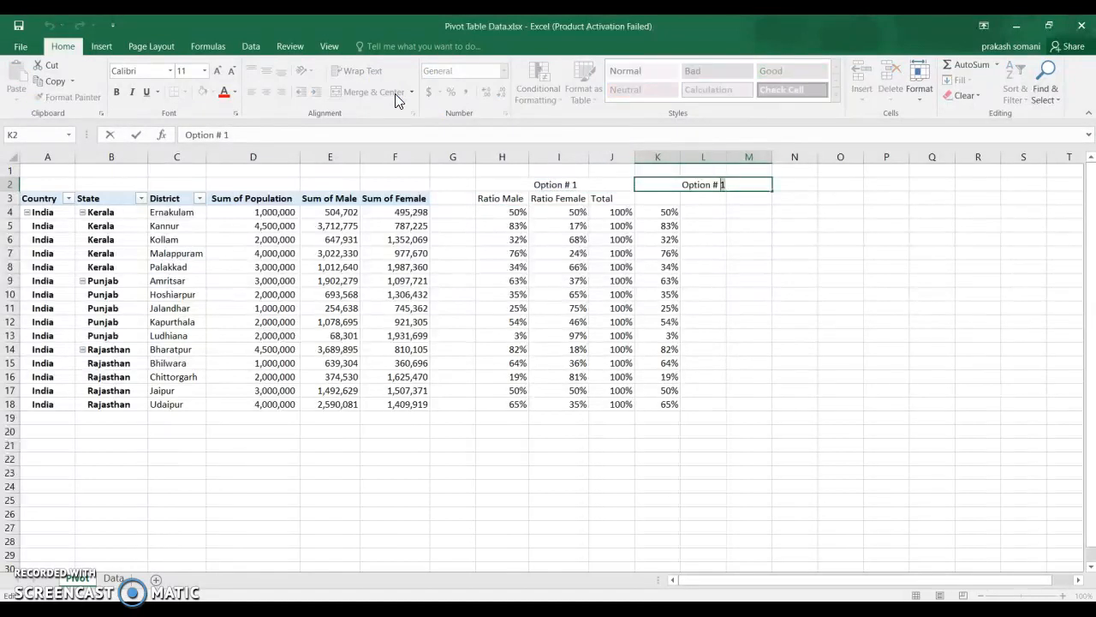
key("BackSpace")
type("2")
key("Return")
- Copy the three column headings from H3:J3 to K3:M3
key("Left")
key("Left")
key("Left")
key("shift+Right")
key("shift+Right")
key("ctrl+c")
key("Right")
key("ctrl+v")
- Put an outline border around each option block, H2:J18 and K2:M18
key("Up")
key("Left")
key("ctrl+shift+Down")
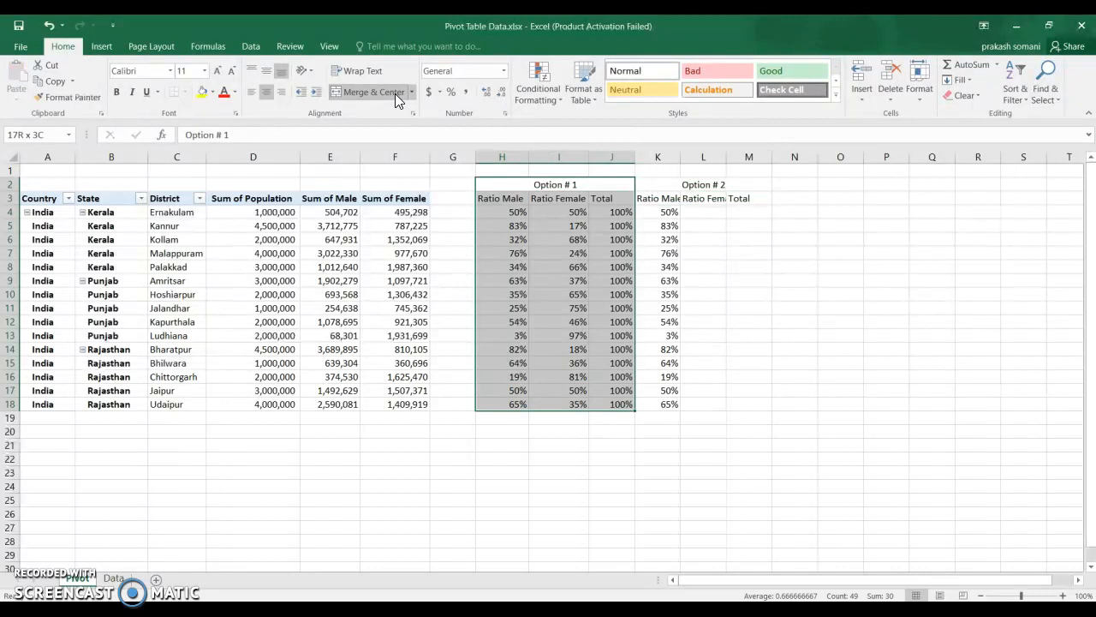
key("ctrl+c")
key("Right")
key("ctrl+shift+Down")
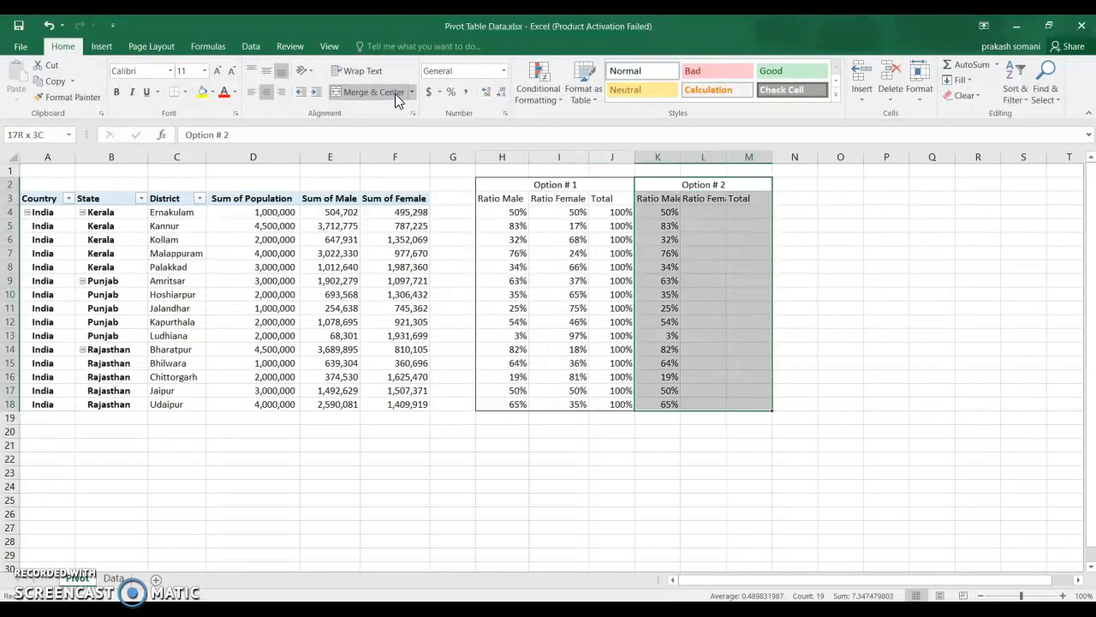
- Autofit columns K to M to their headings in row 3
key("Down")
key("ctrl+Right")
key("ctrl+Right")
key("ctrl+Left")
key("ctrl+Left")
key("ctrl+Left")
key("ctrl+Left")
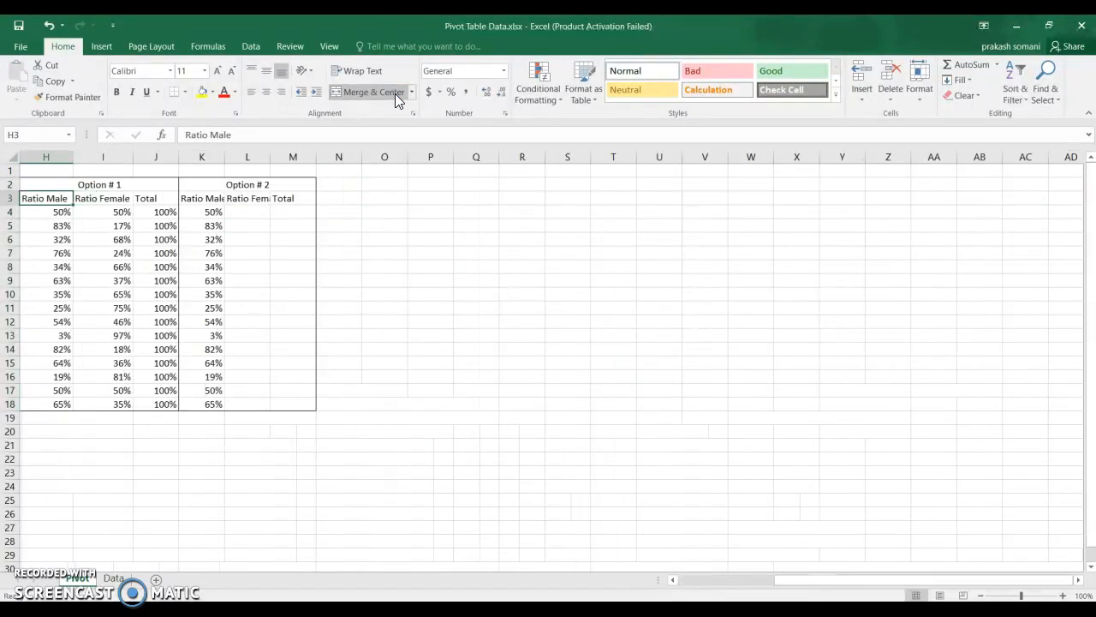
key("ctrl+Right")
key("ctrl+Right")
key("shift+Left")
key("shift+Left")
key("alt+o")
key("c")
key("a")
- Make the whole heading row 3 bold
key("Left")
key("Left")
key("shift+space")
key("ctrl+b")
- Anchor column D with a $ in the K4 ratio formula and apply the revised formula down through K18
key("Right")
key("Right")
key("Right")
key("Down")
key("Left")
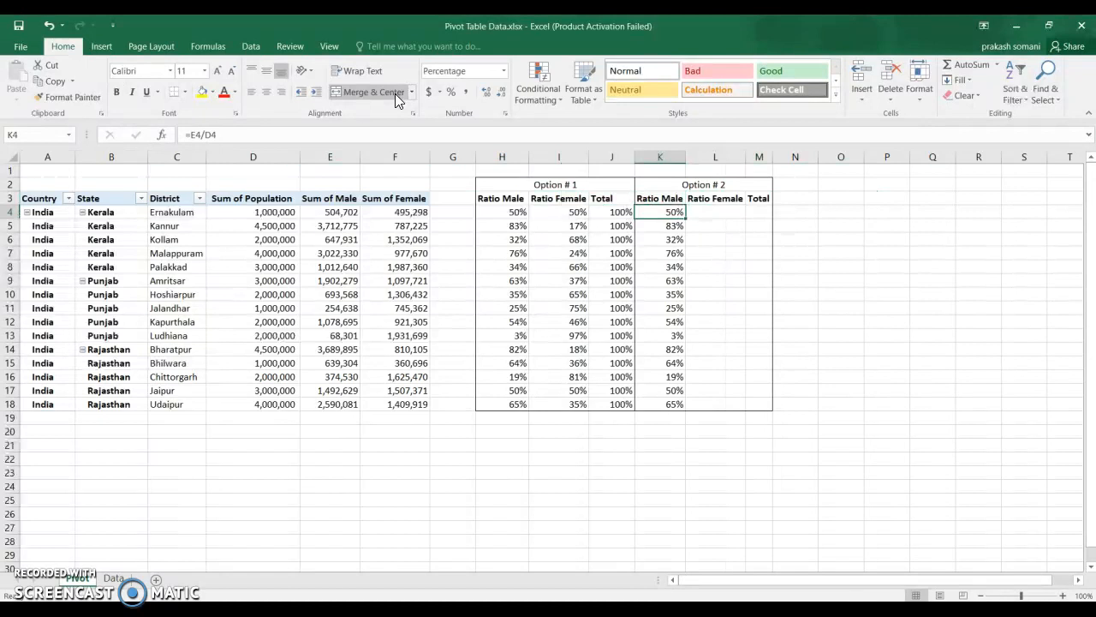
key("F2")
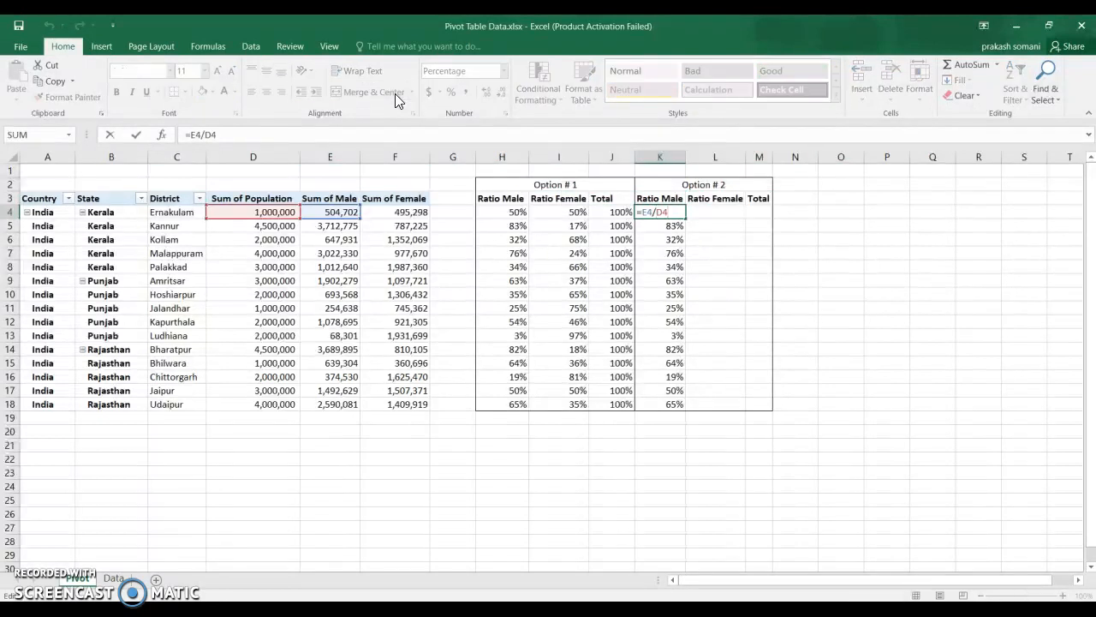
type("$")
key("ctrl+Return")
key("ctrl+shift+Down")
key("ctrl+v")
- Copy the Option # 2 male ratio formulas into the Ratio Female column, L4:L18
key("ctrl+c")
key("Right")
key("ctrl+shift+Down")
key("ctrl+v")
- Copy the Total formulas from J4:J18 into the Option # 2 Total column, M4:M18
key("ctrl+shift+Up")
key("Left")
key("Left")
key("ctrl+shift+Down")
key("ctrl+c")
key("Right")
key("Right")
key("Right")
key("ctrl+shift+Down")
key("ctrl+v")
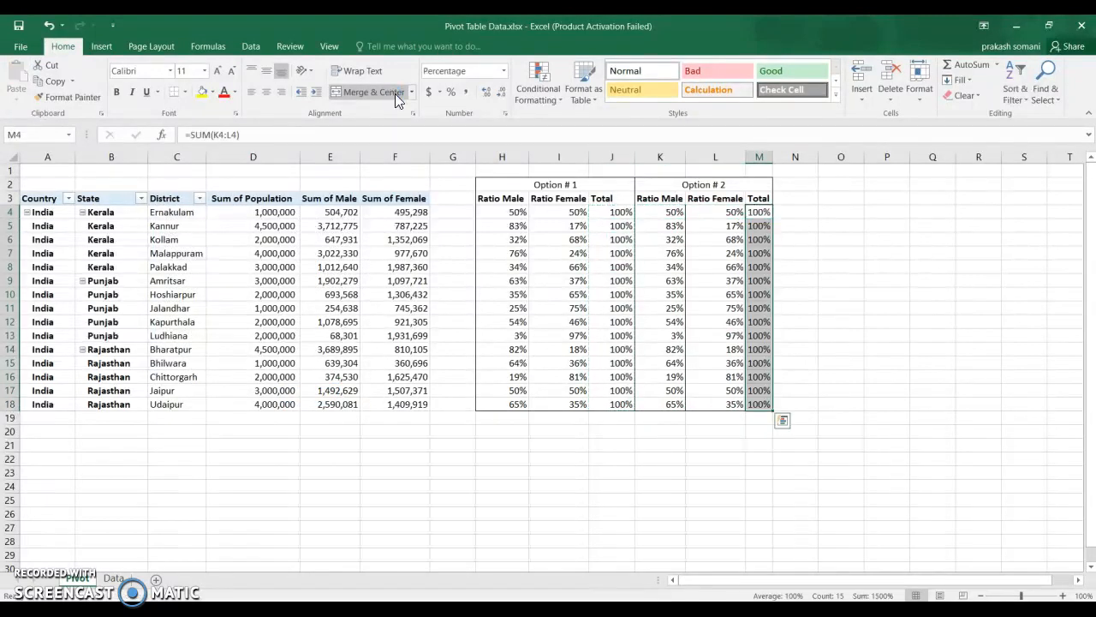
- Review the first-row formulas under both options and open the Data sheet
key("Up")
key("Down")
key("Left")
key("Left")
key("Left")
key("Left")
key("Left")
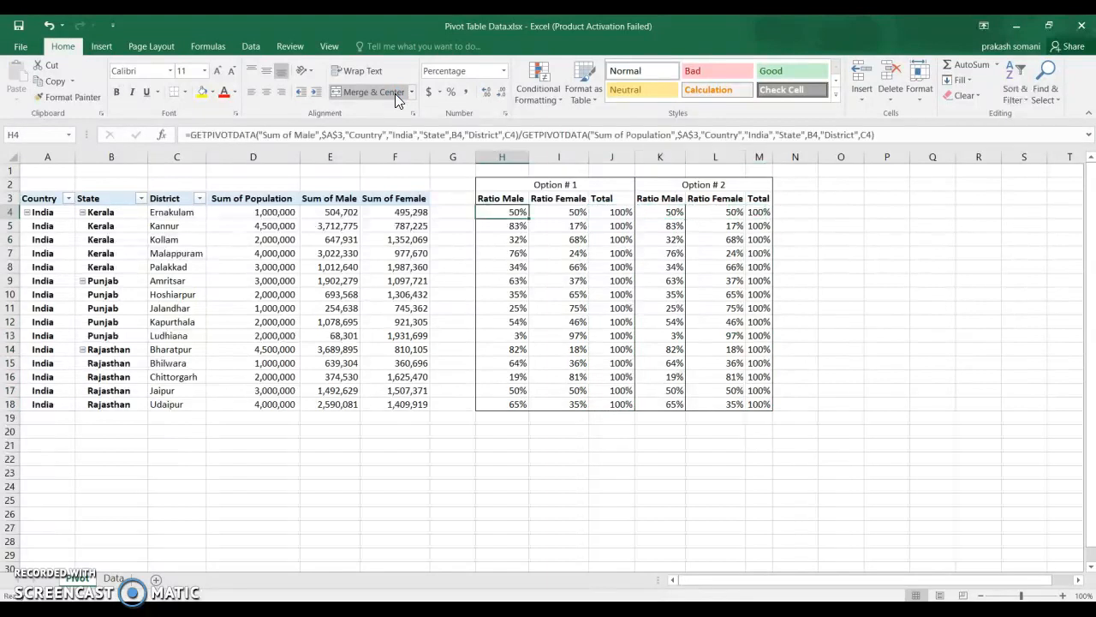
key("ctrl+End")
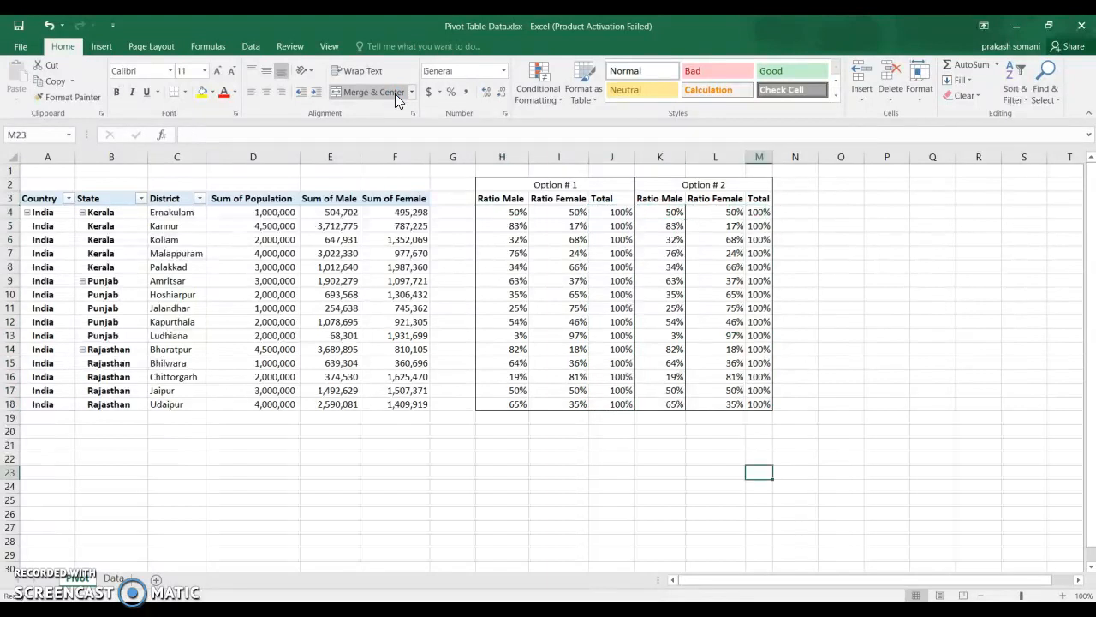
left_click(114, 580)
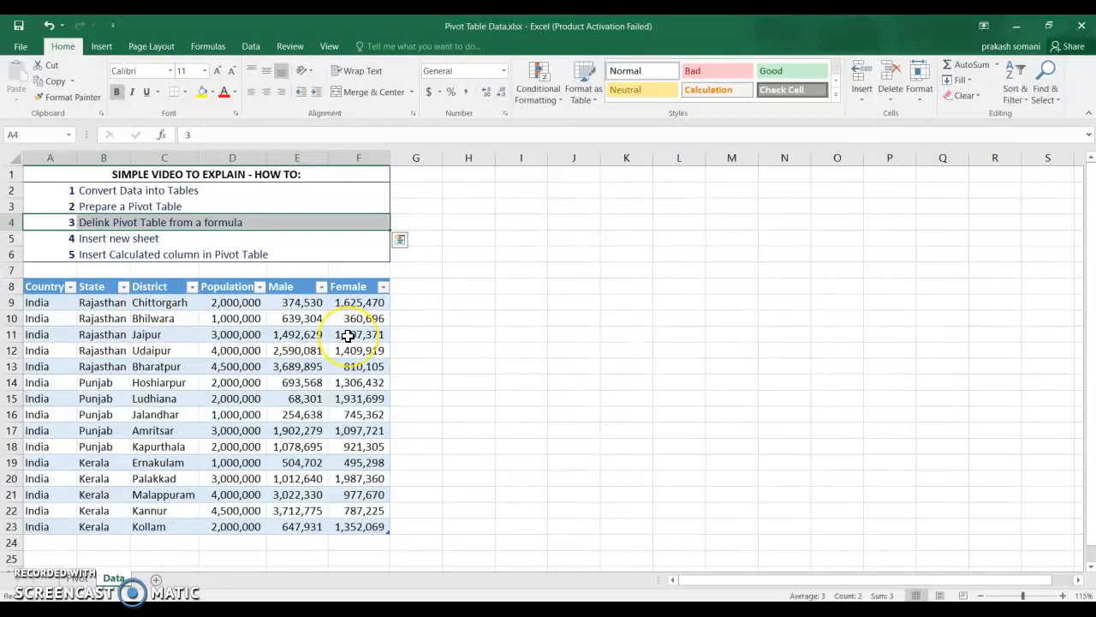
- Examine the how-to task list on the Data sheet, from converting data into tables through inserting a calculated column
key("shift+Left")
key("Up")
key("Up")
key("shift+Right")
key("shift+Right")
key("shift+Right")
key("shift+Right")
key("shift+Right")
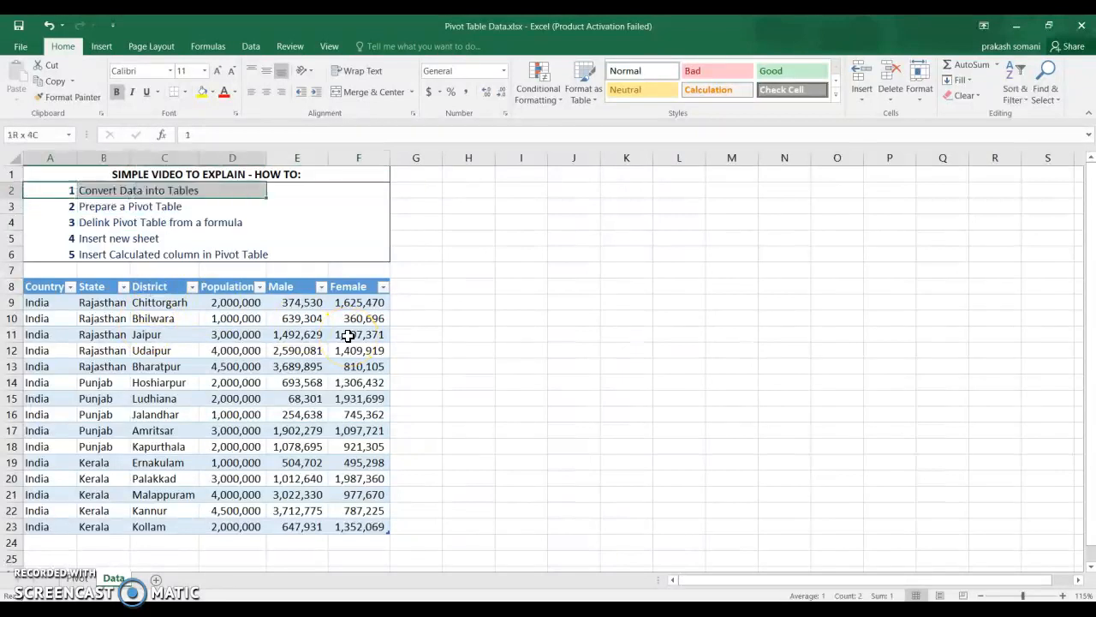
key("shift+Down")
key("shift+Down")
key("shift+Down")
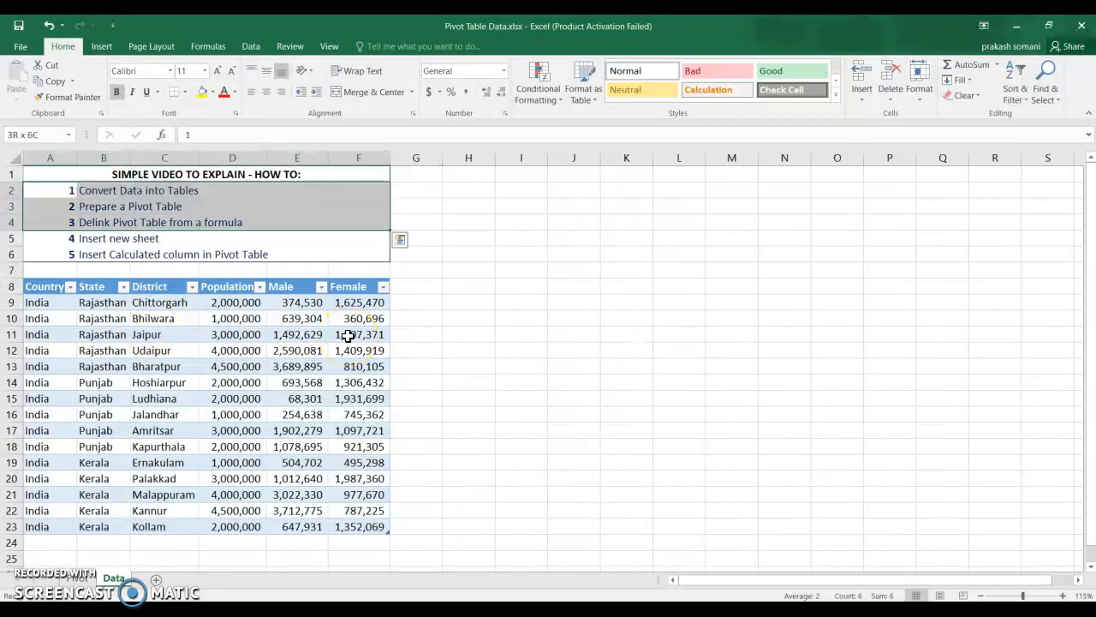
key("Down")
key("Down")
key("Down")
key("shift+Right")
key("shift+Right")
key("shift+Right")
key("shift+Right")
key("shift+Right")
key("shift+Right")
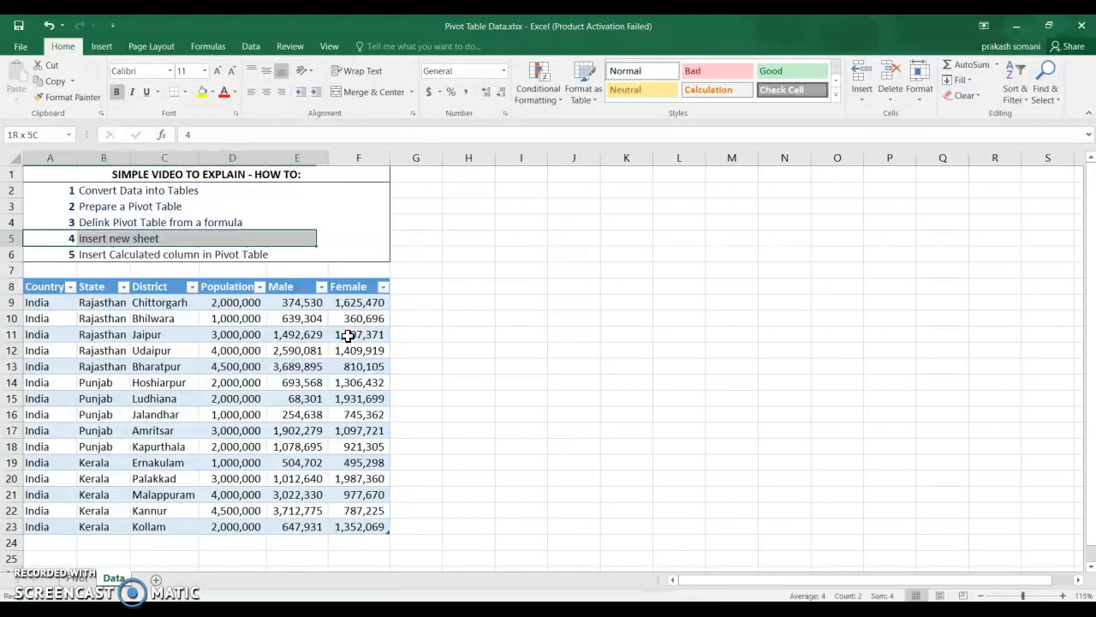
key("shift+Left")
key("Down")
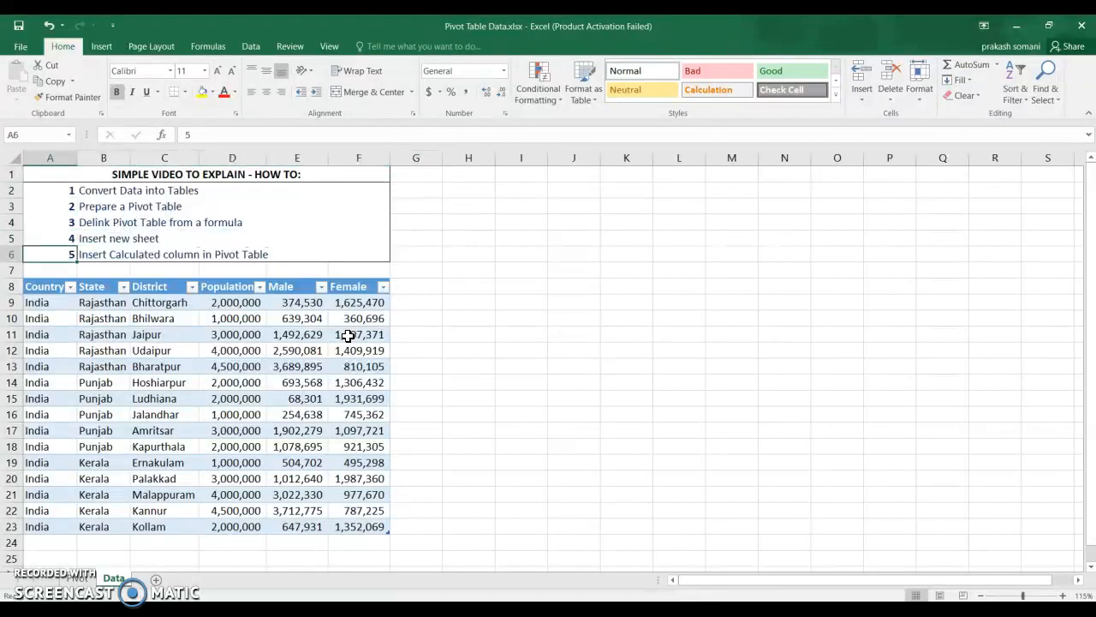
- Insert two blank worksheets between the Pivot and Data sheets and return to the Data sheet
key("shift+F11")
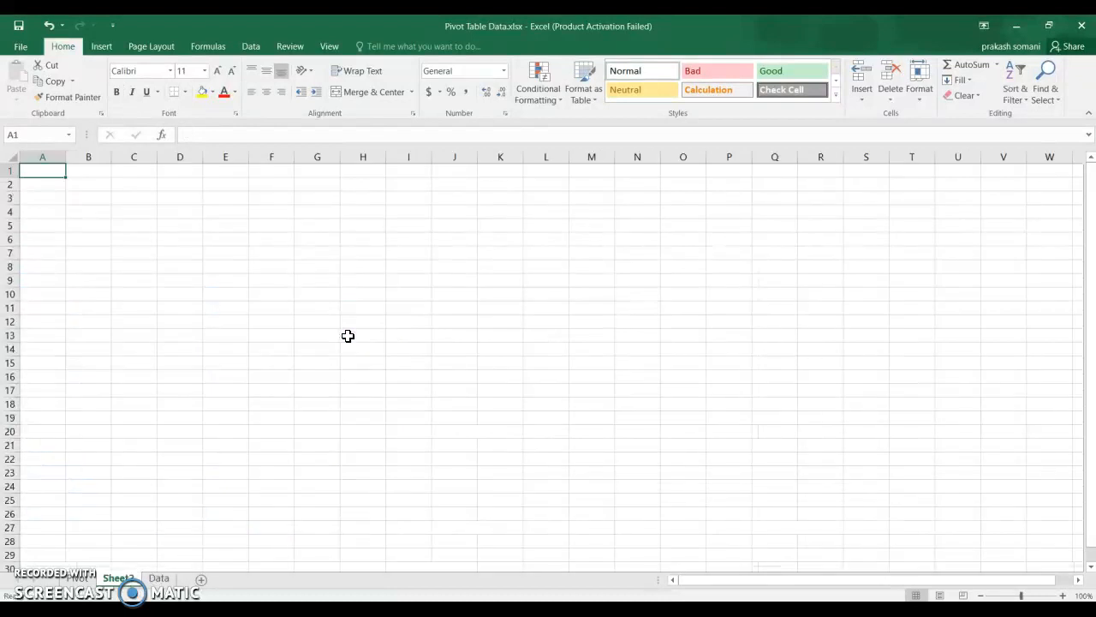
double_click(120, 579)
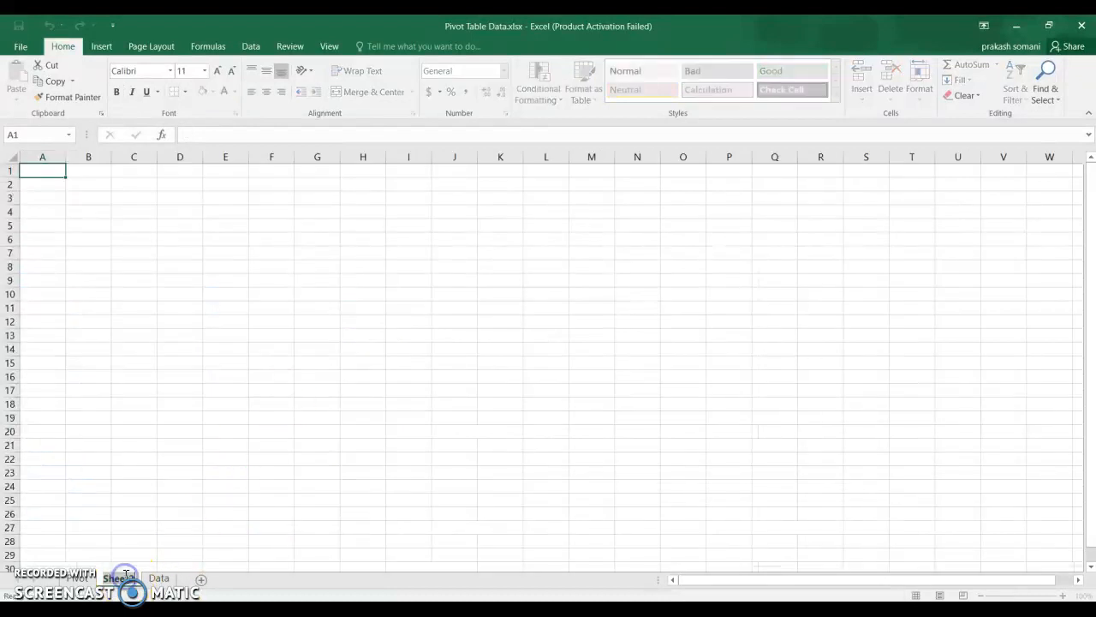
left_click(330, 512)
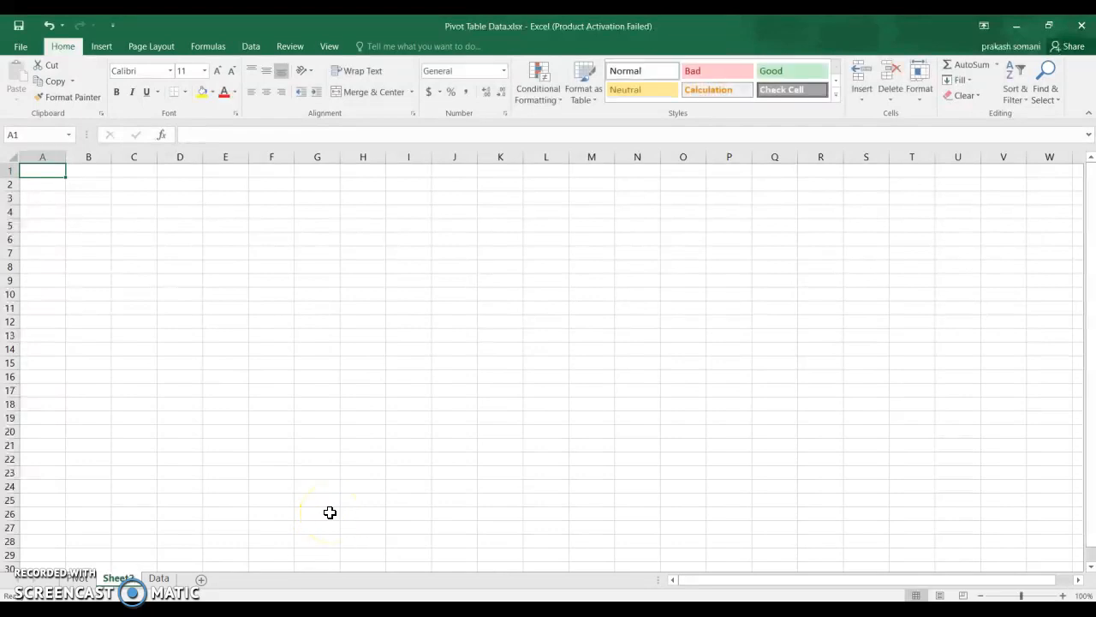
key("ctrl+Page_Down")
key("shift+F11")
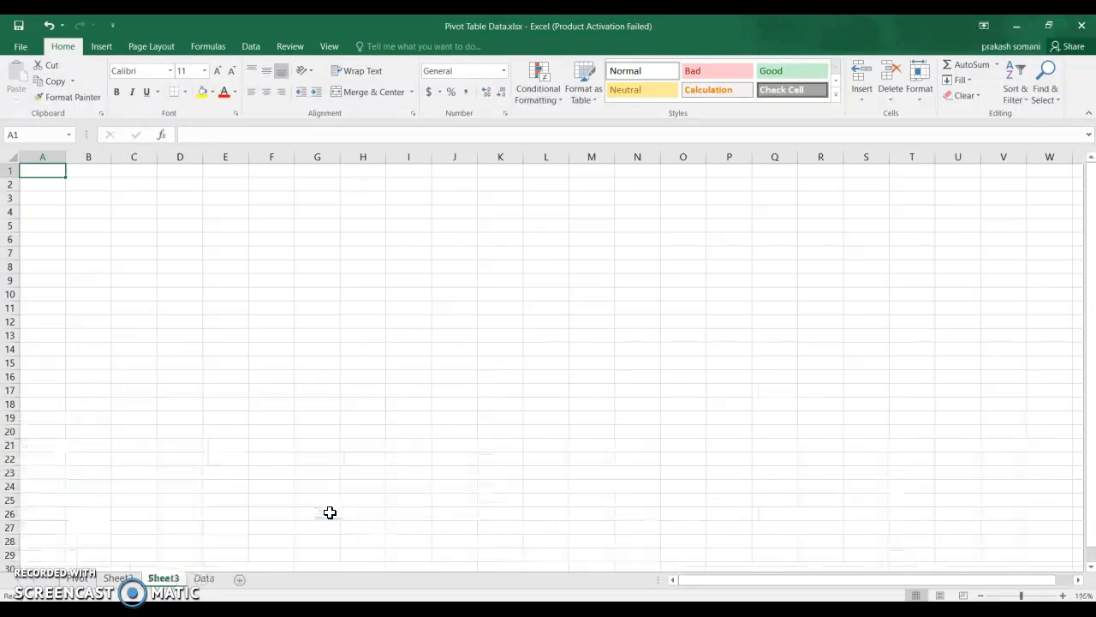
left_click_drag(175, 578, 136, 586)
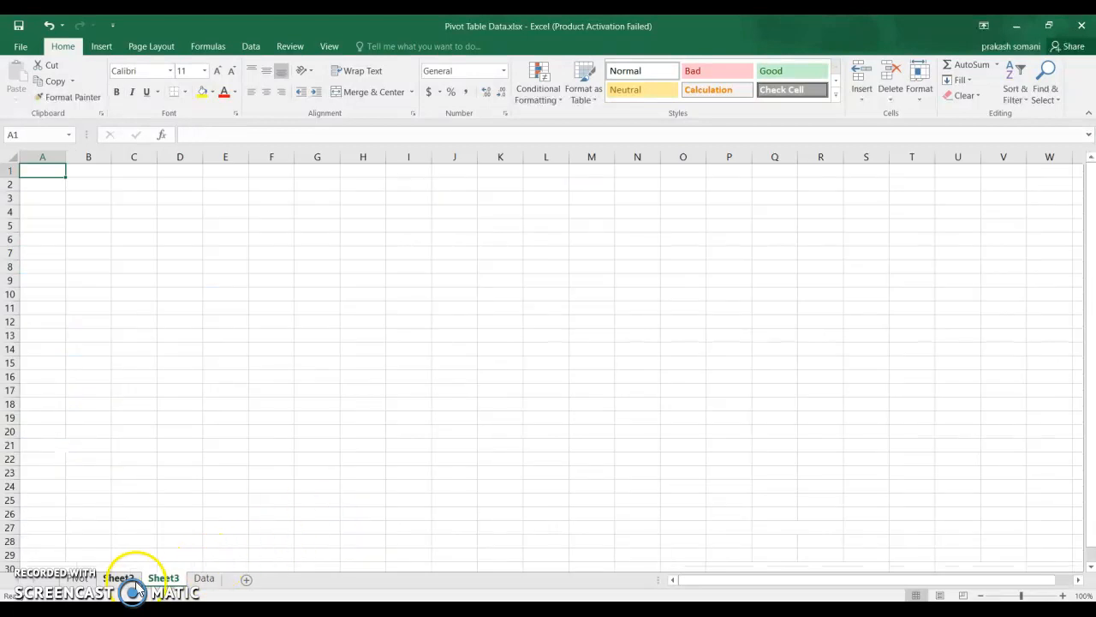
left_click(204, 578)
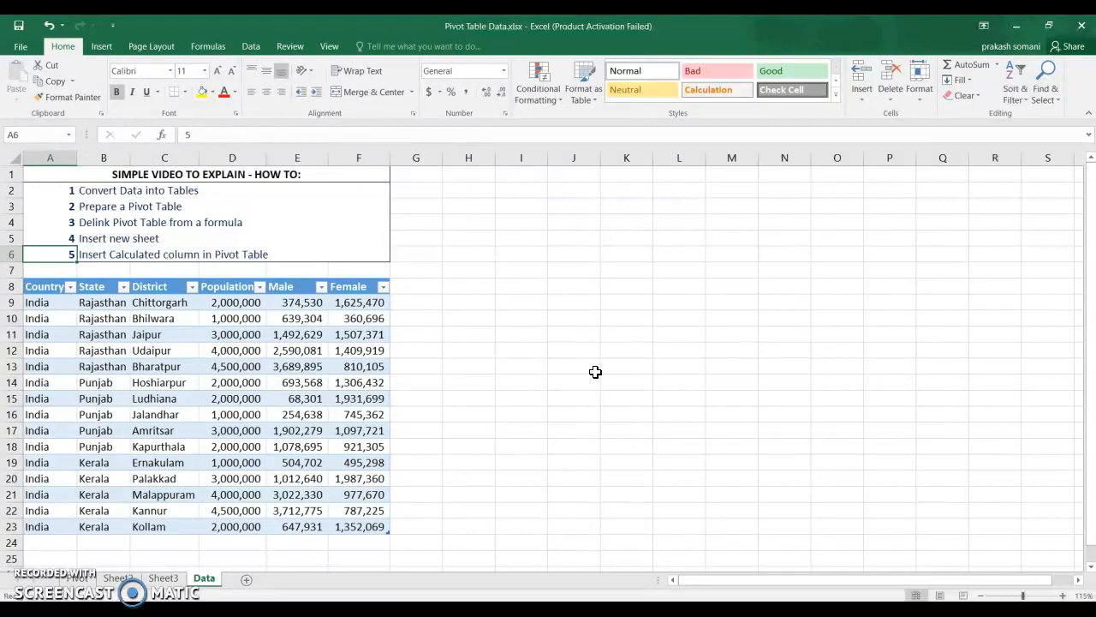
- Delete the two blank worksheets between the Pivot and Data sheets
key("ctrl+Page_Up")
key("ctrl+Page_Up")
key("ctrl+Page_Up")
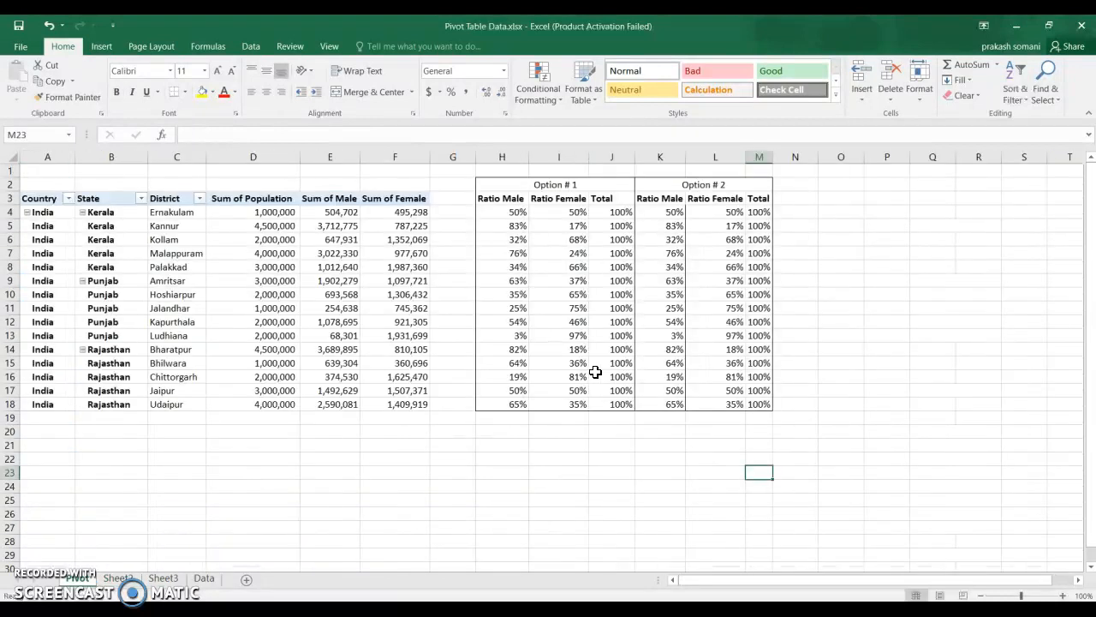
right_click(120, 578)
left_click(125, 580)
type("d")
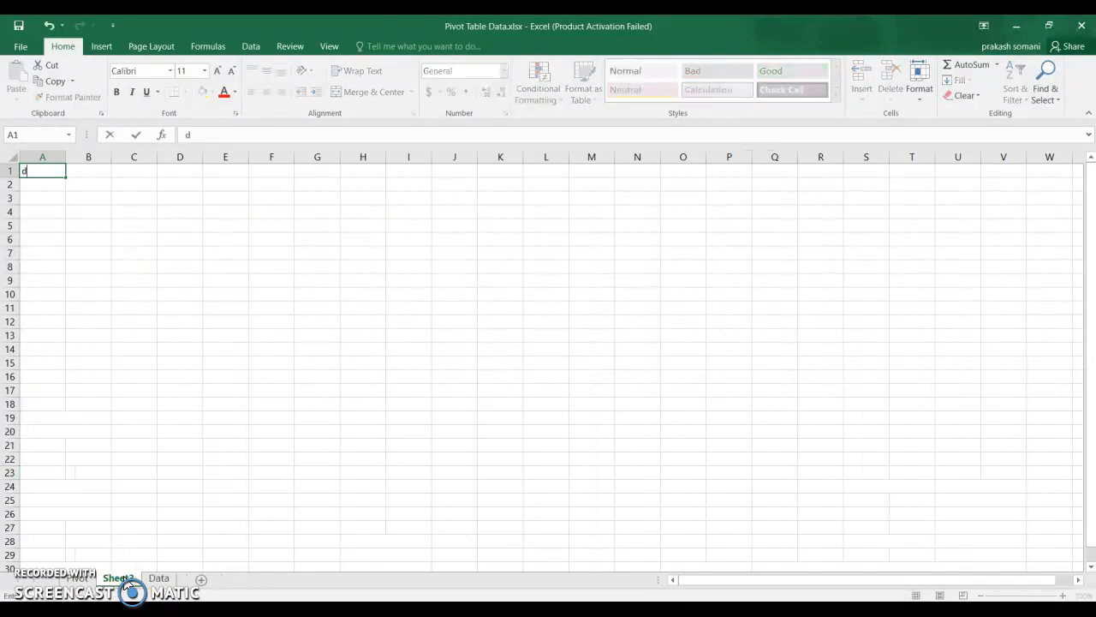
key("Escape")
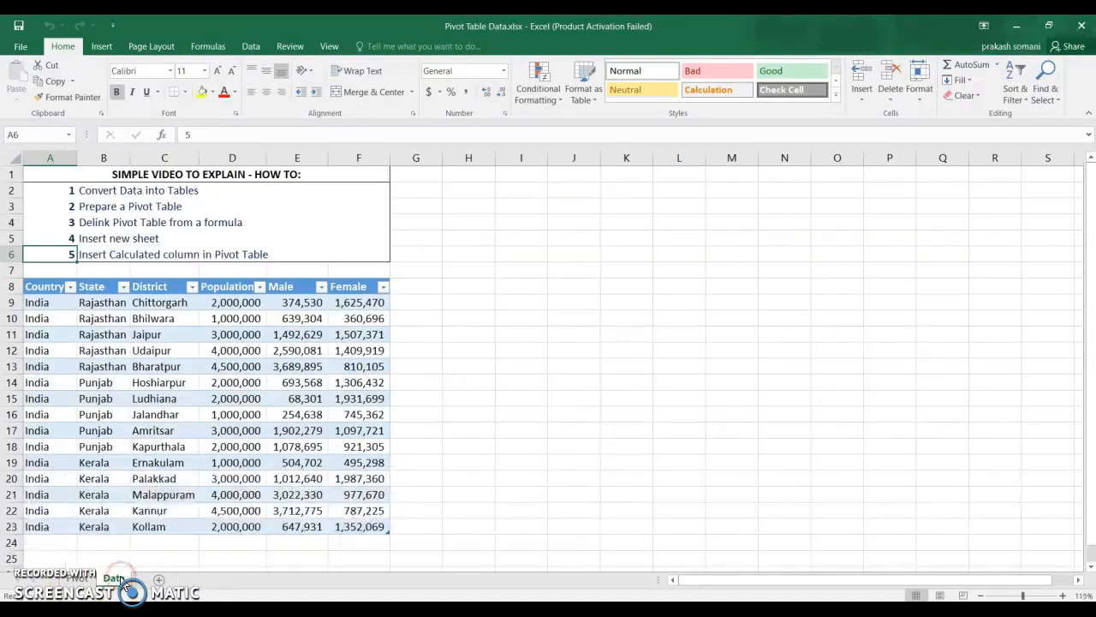
- Insert two blank columns at column G on the Pivot sheet and hide the PivotTable field list
left_click(86, 580)
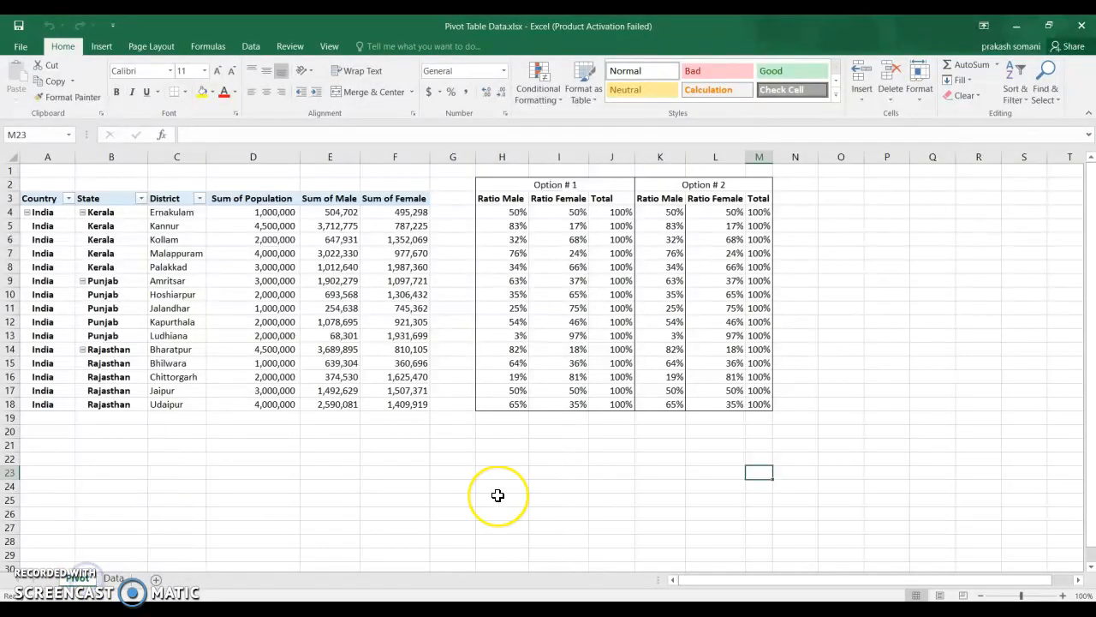
key("ctrl+Left")
key("ctrl+Up")
key("ctrl+Up")
key("ctrl+Right")
key("Right")
key("ctrl+space")
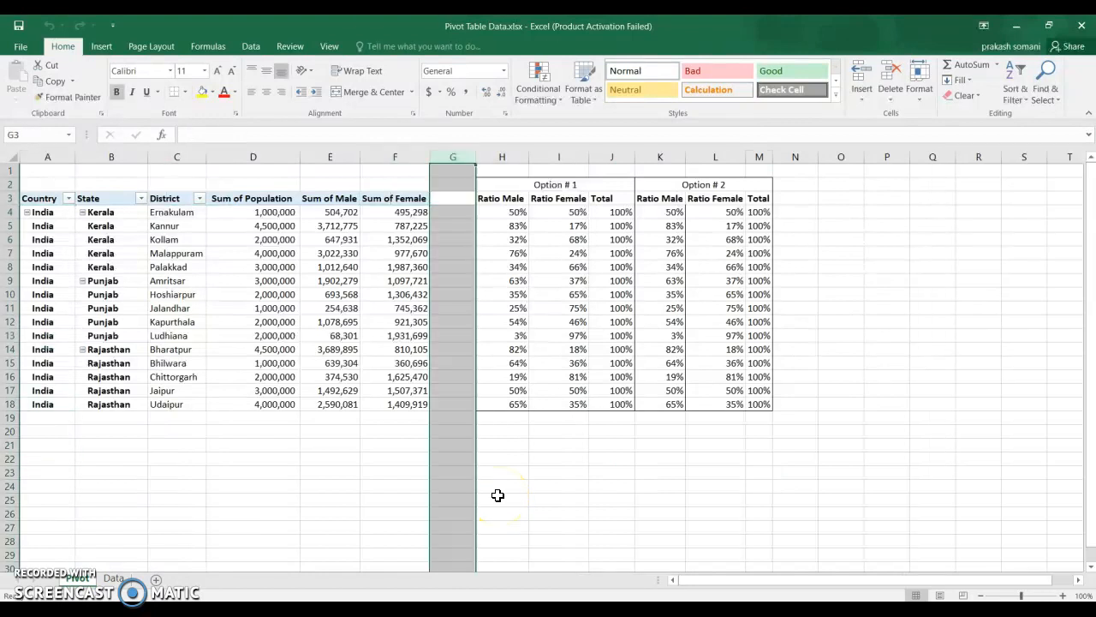
key("ctrl+plus")
key("ctrl+plus")
key("Left")
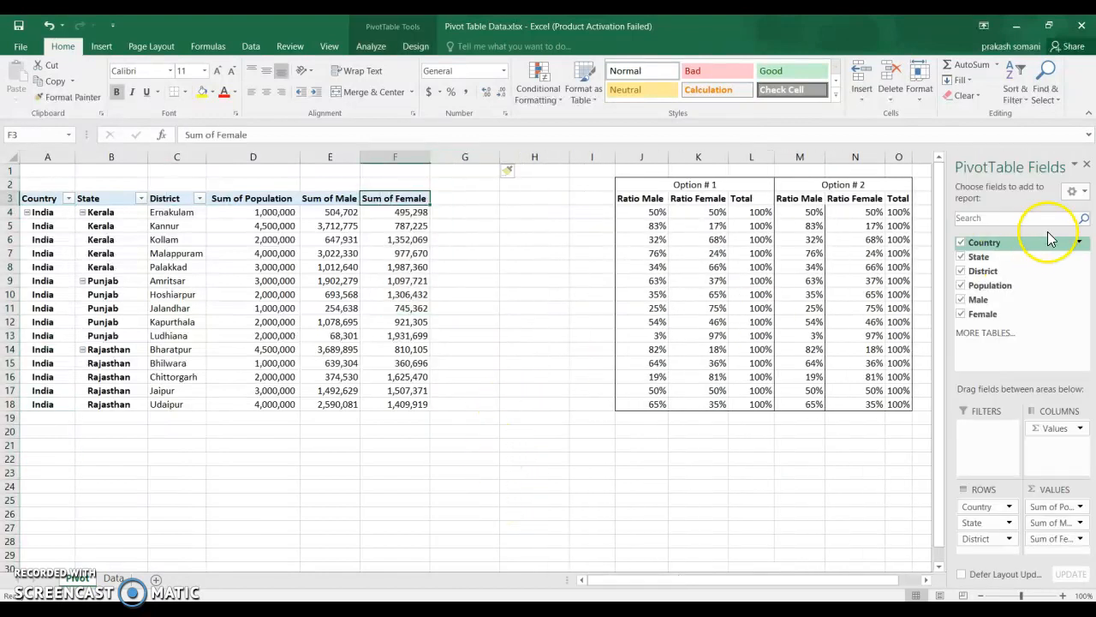
left_click(1087, 165)
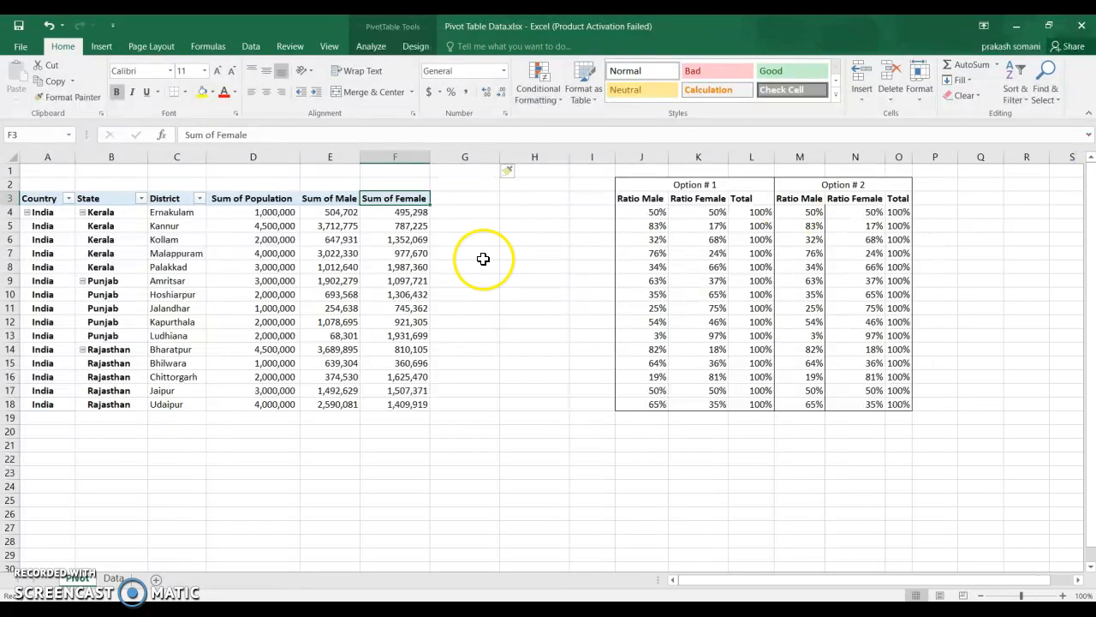
- Start a new calculated field in the population PivotTable and name it Ratio Male
left_click(406, 28)
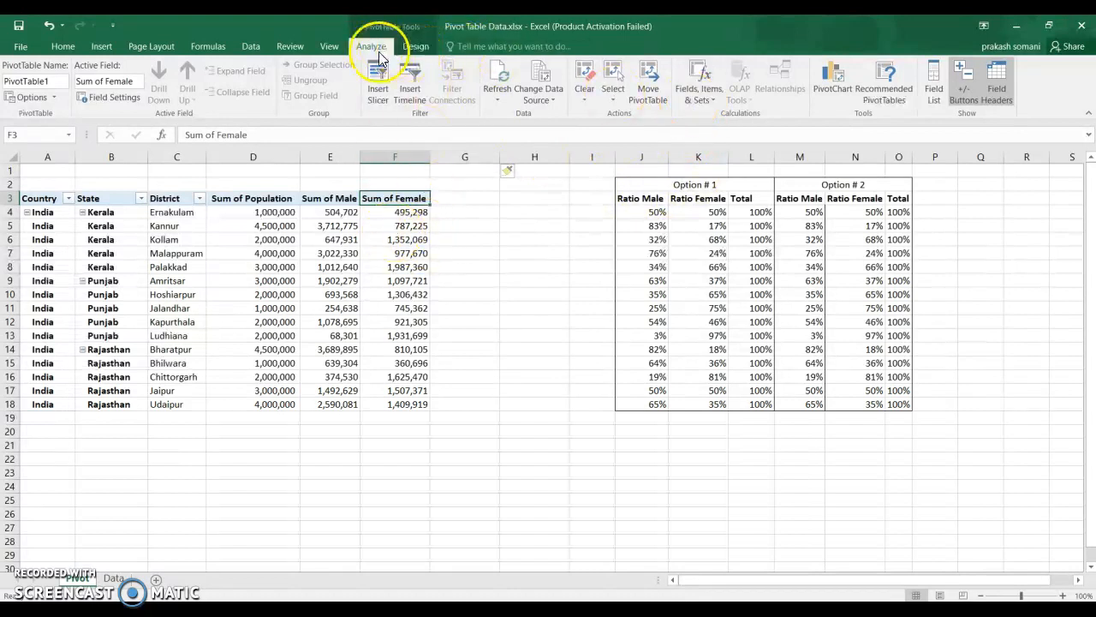
left_click(451, 226)
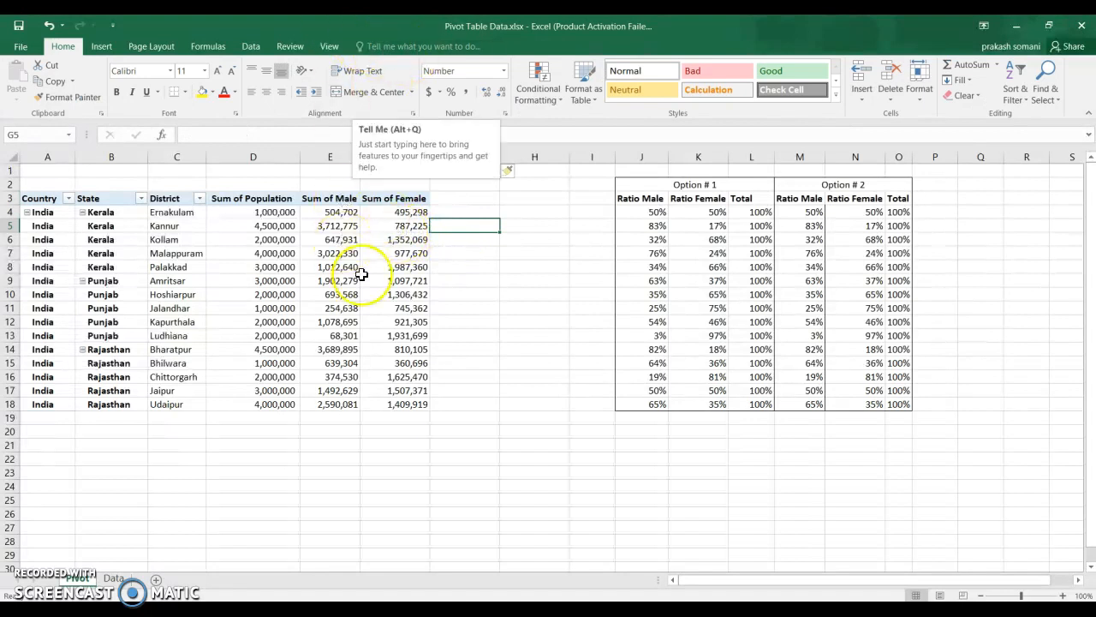
left_click(381, 239)
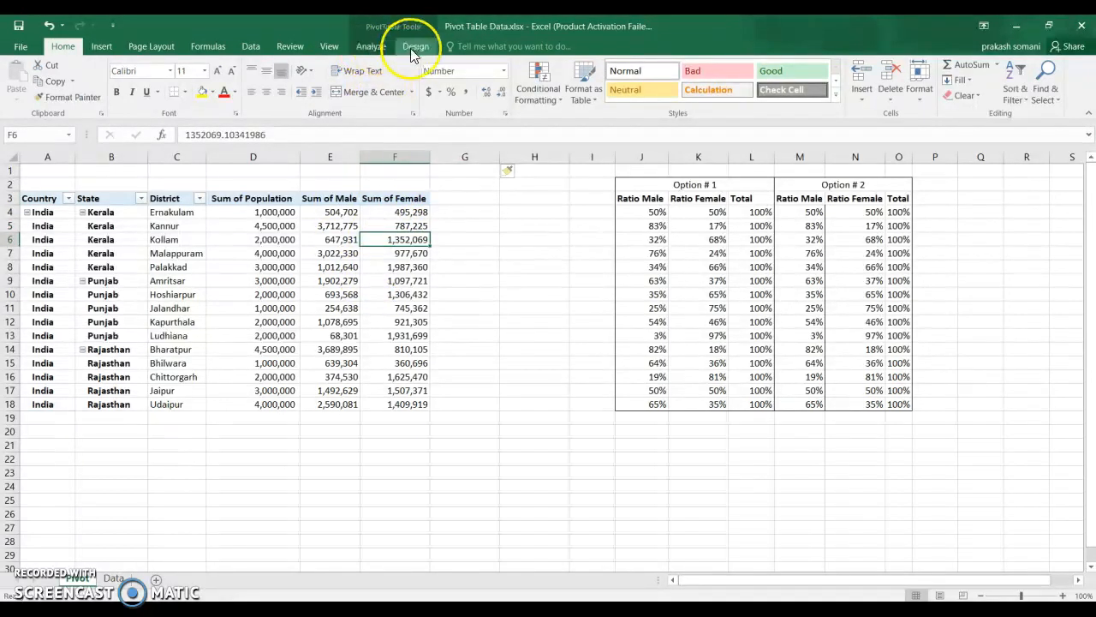
left_click(372, 48)
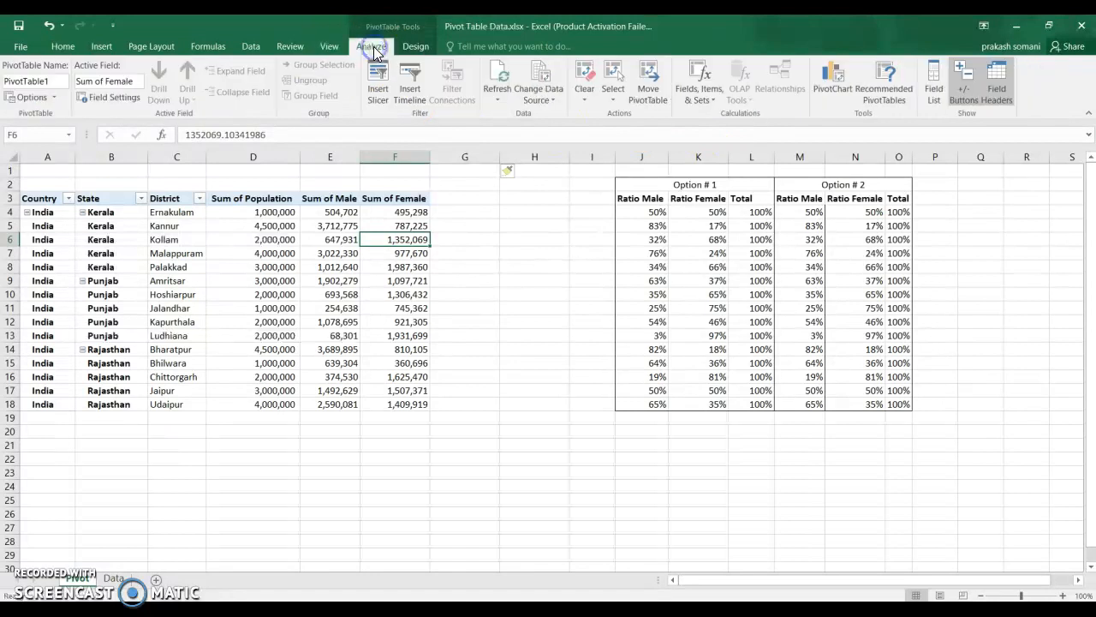
left_click(696, 96)
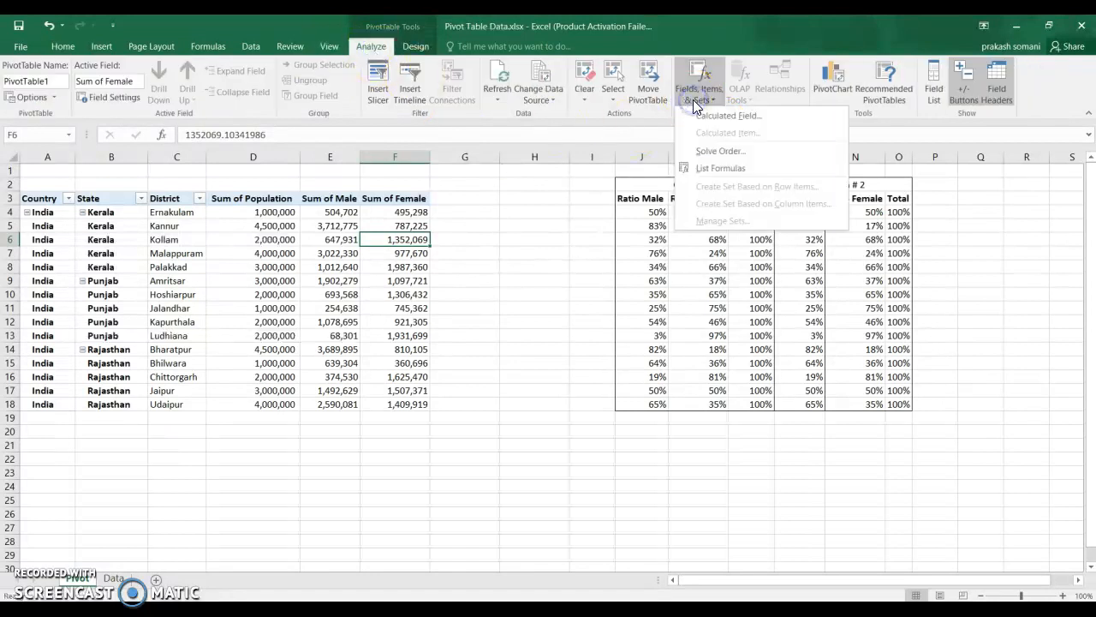
left_click(715, 116)
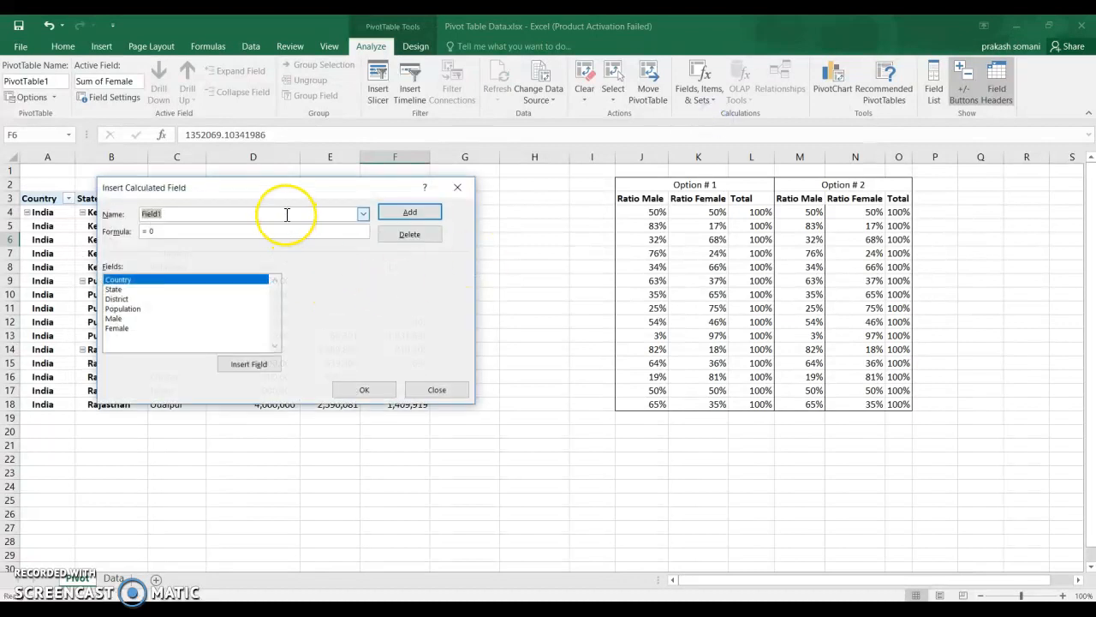
type("R")
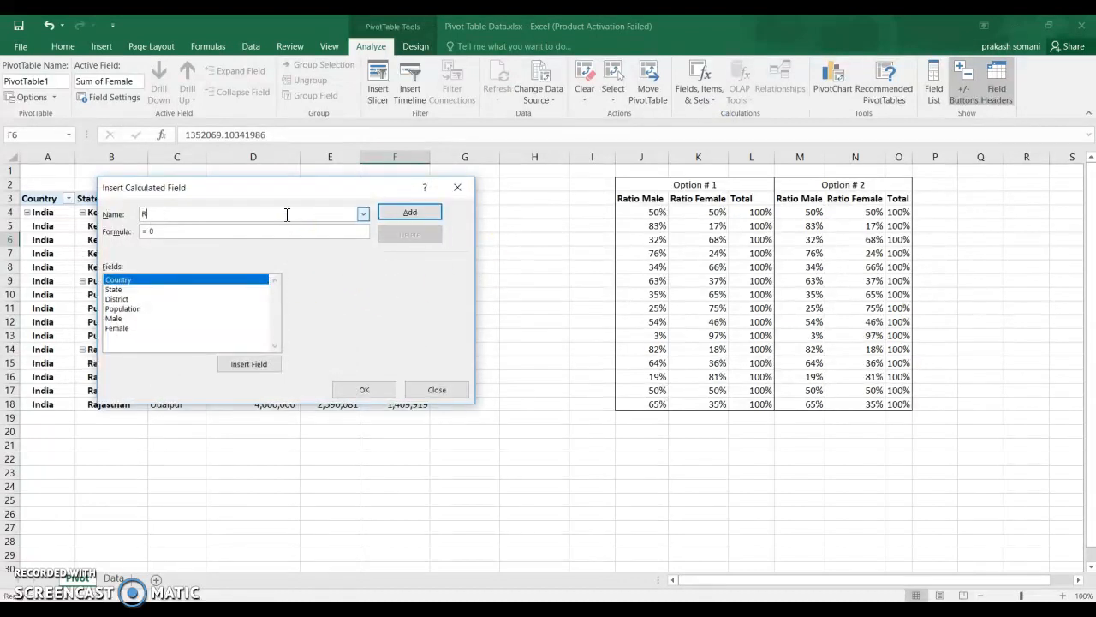
type("atio Male")
- Define the Ratio Male formula as Male/Population and insert the calculated field into the PivotTable
left_click(247, 232)
left_click(132, 322)
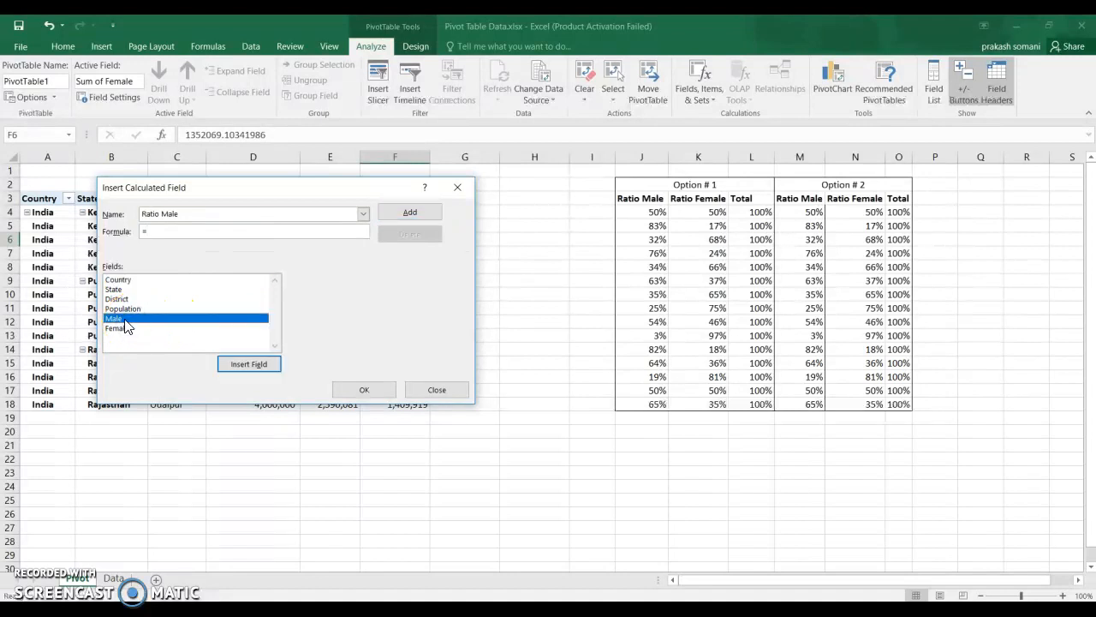
left_click(126, 323)
left_click(135, 317)
left_click(239, 367)
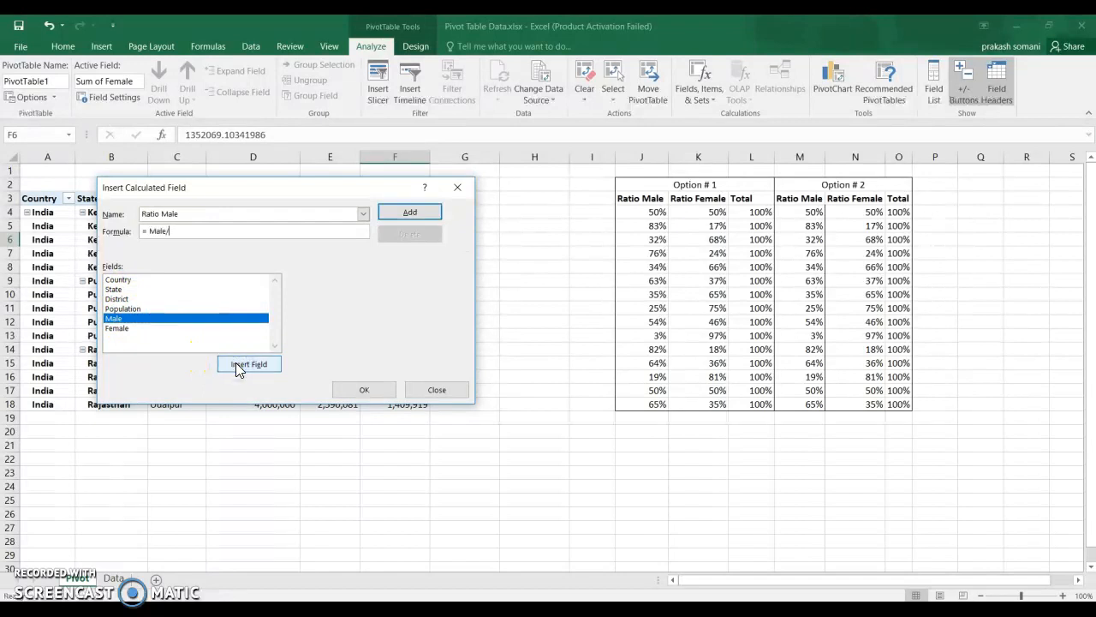
left_click(177, 310)
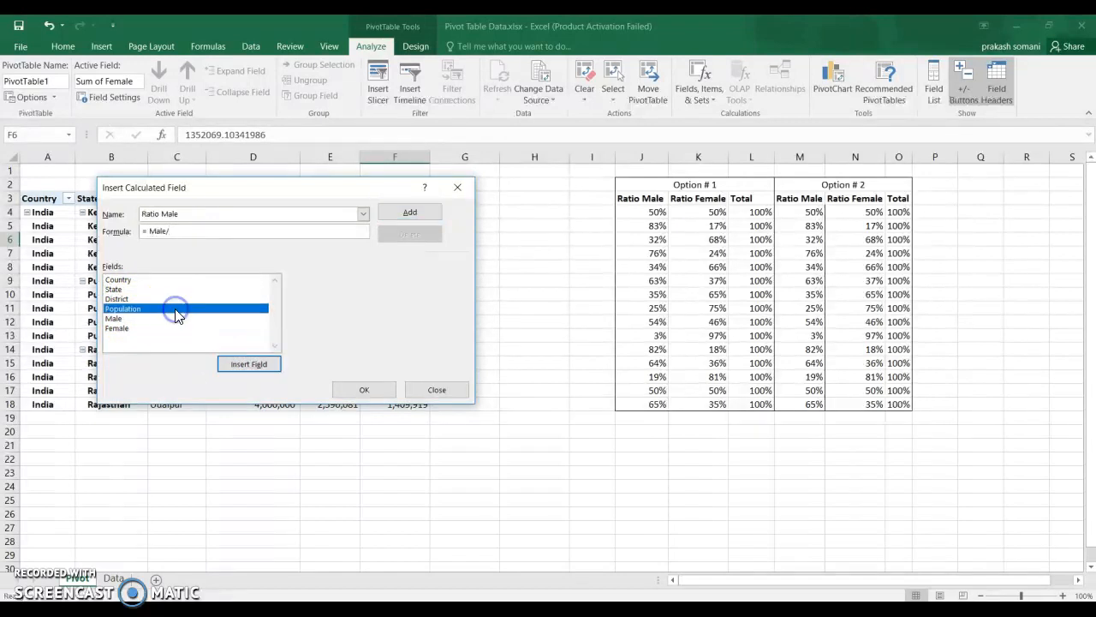
left_click(239, 367)
left_click(356, 392)
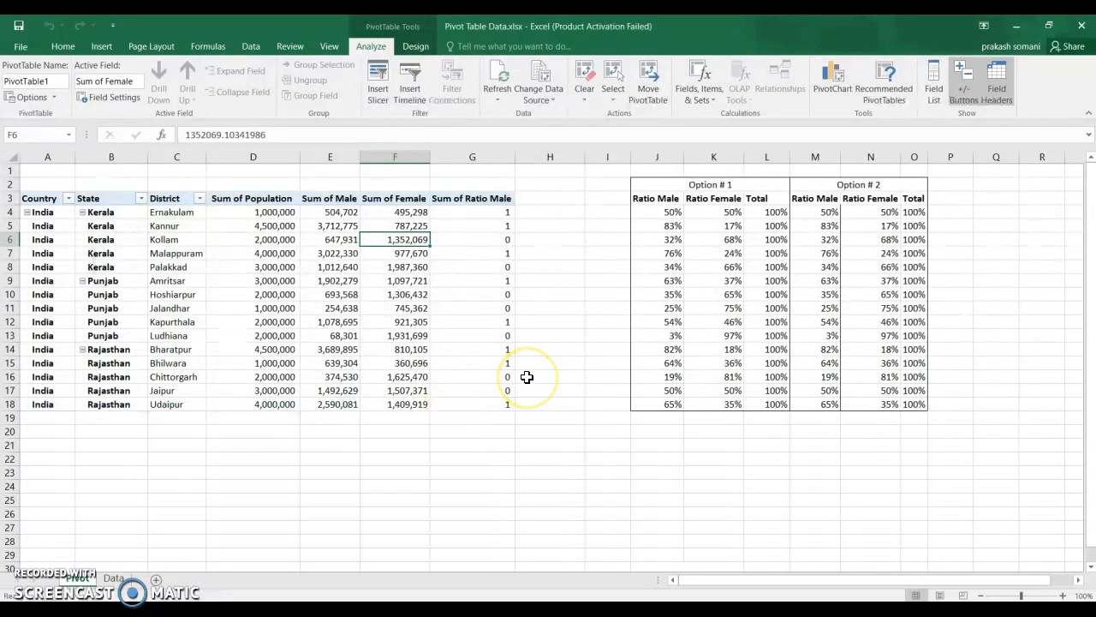
- Format the Sum of Ratio Male values in G4:G18 as percentages
key("Right")
key("ctrl+Up")
key("ctrl+Down")
key("ctrl+Up")
key("Down")
key("ctrl+shift+Down")
key("ctrl+shift+5")
key("Up")
key("Down")
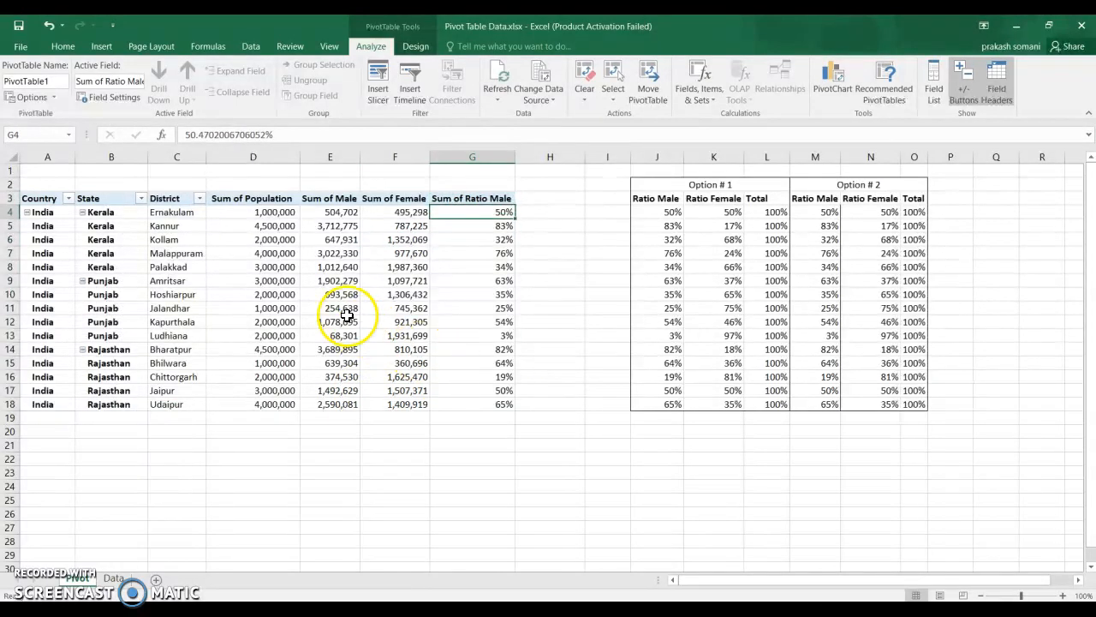
right_click(192, 225)
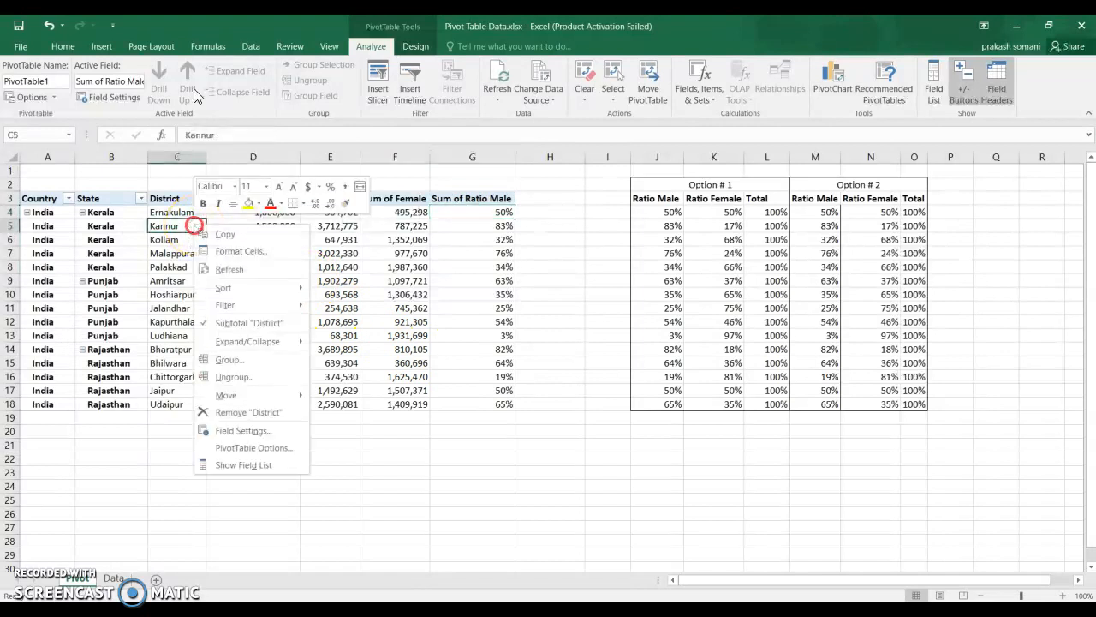
left_click(236, 448)
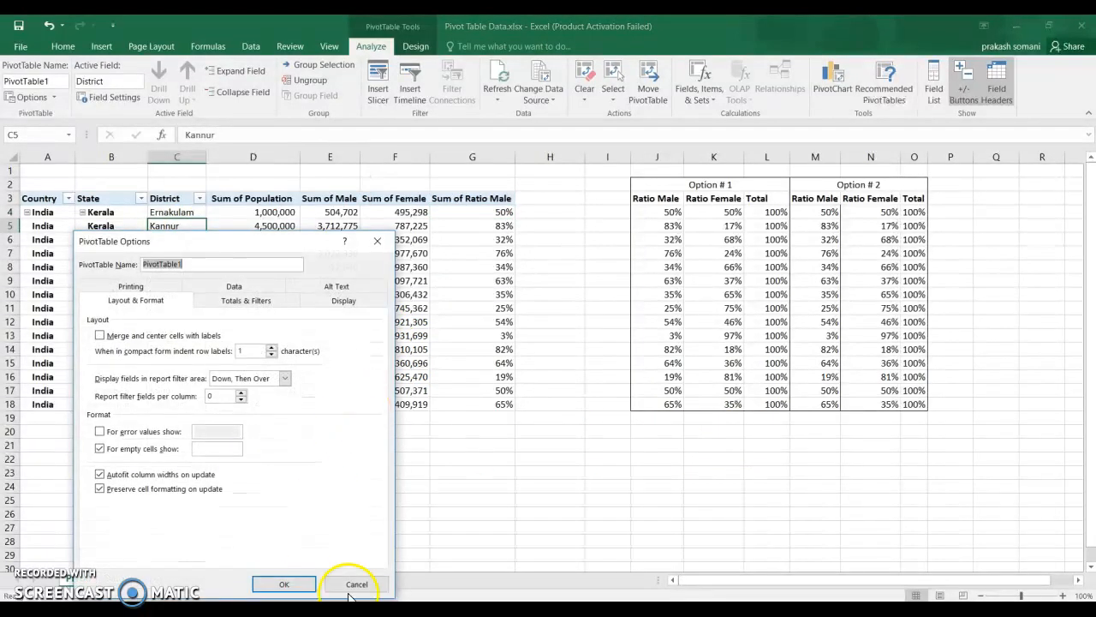
left_click(355, 584)
- Show the PivotTable field list and add the State field as a slicer
right_click(196, 313)
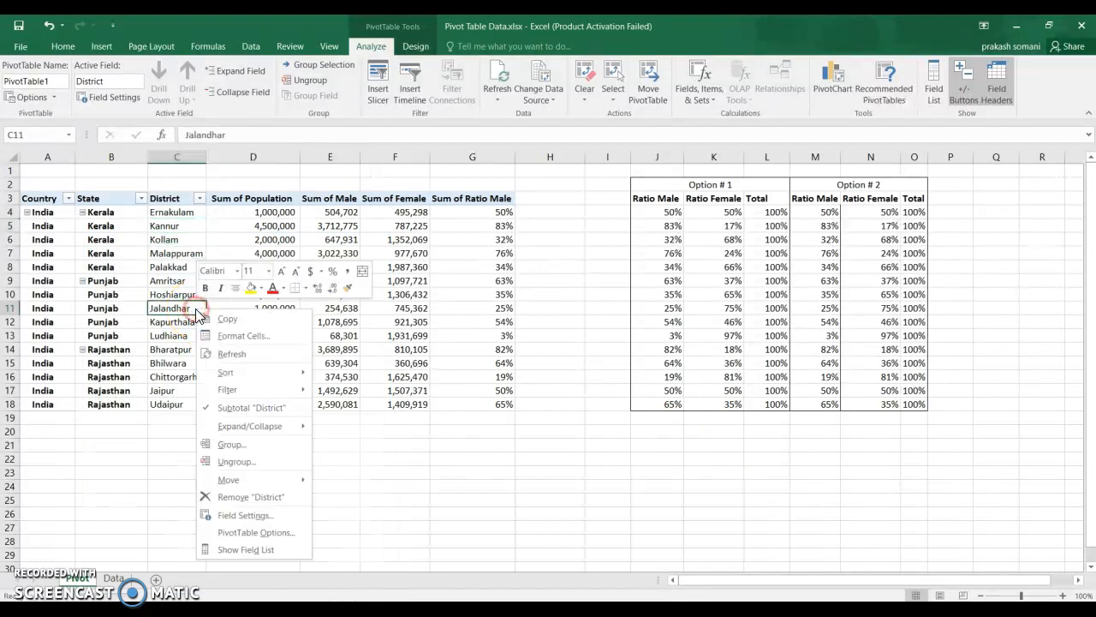
left_click(247, 549)
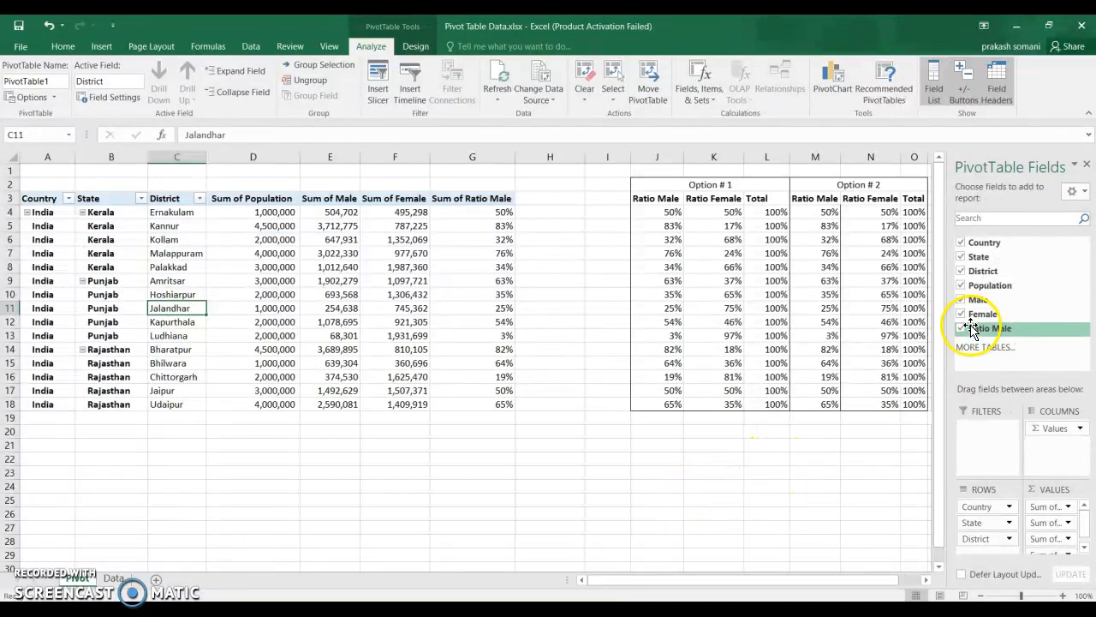
right_click(979, 257)
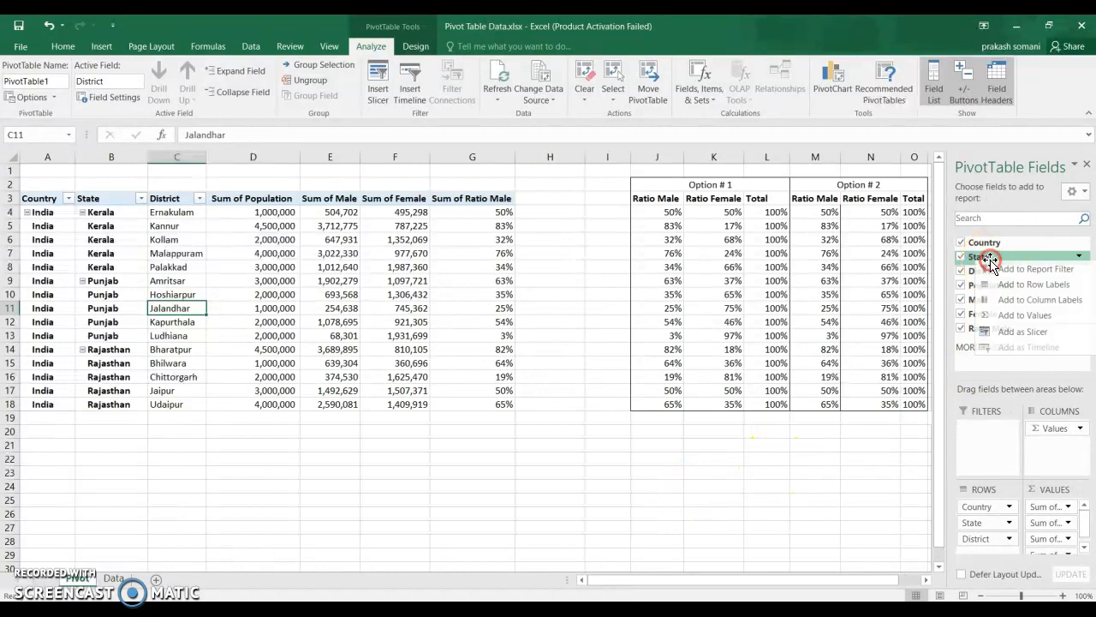
left_click(1017, 333)
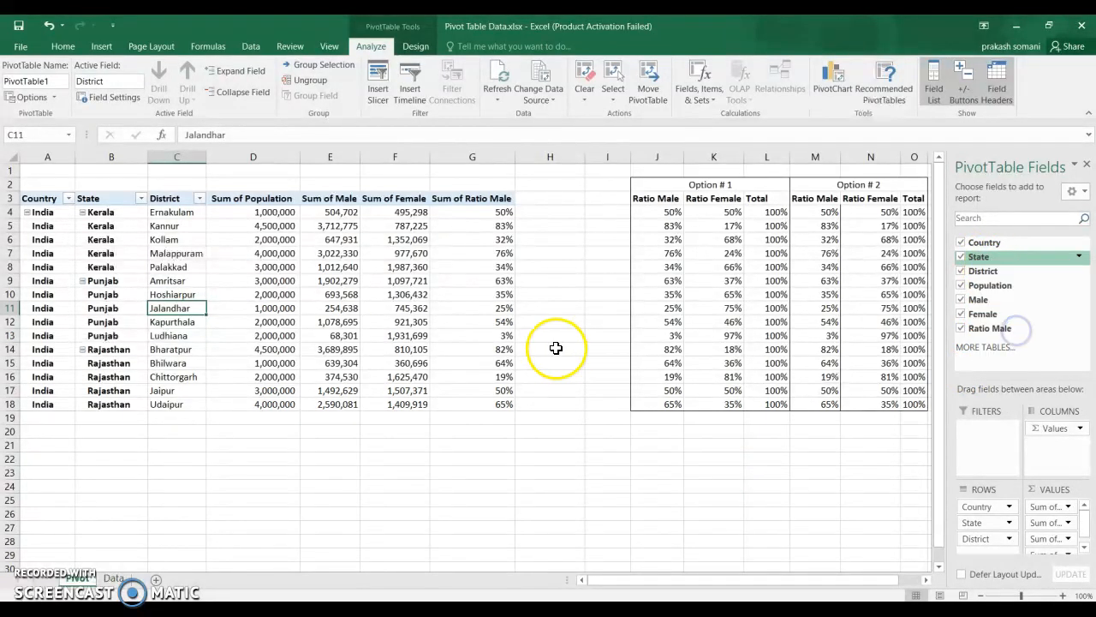
- Arrange the State slicer's buttons in 3 columns and place the slicer, about 2.49" wide, just below the PivotTable
left_click_drag(475, 287, 184, 443)
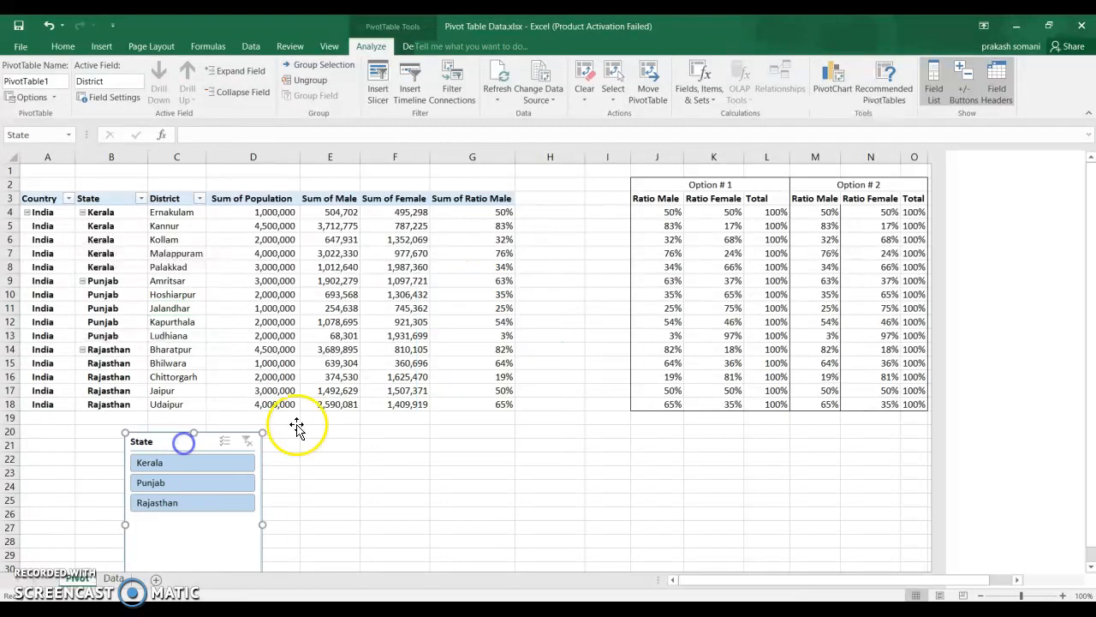
left_click(368, 45)
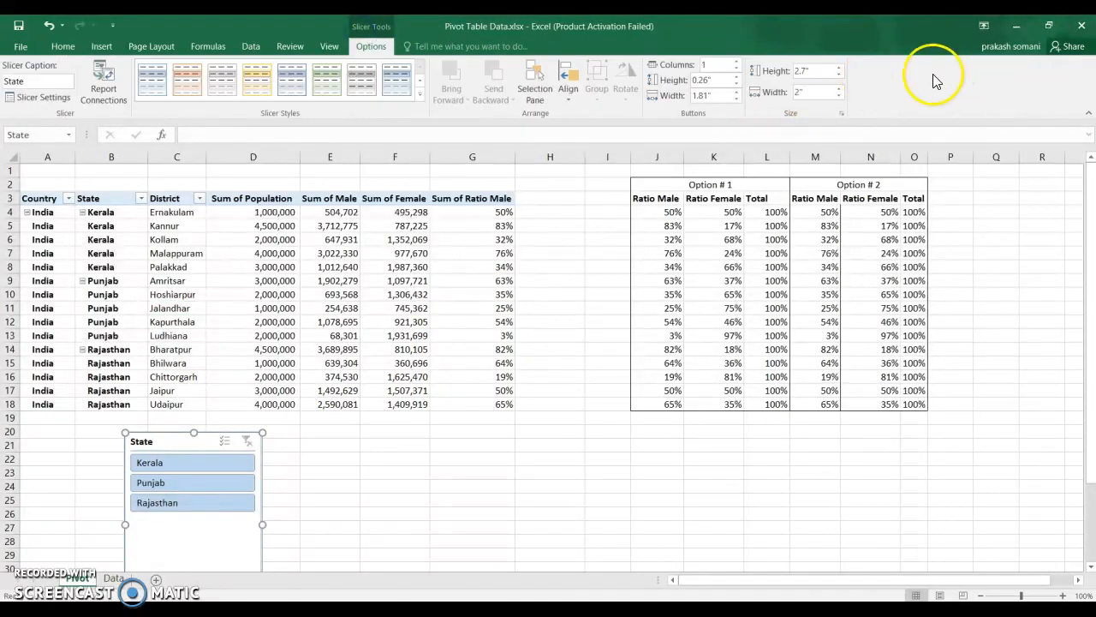
left_click(735, 61)
left_click(734, 62)
left_click_drag(125, 523, 92, 517)
left_click_drag(176, 433, 125, 421)
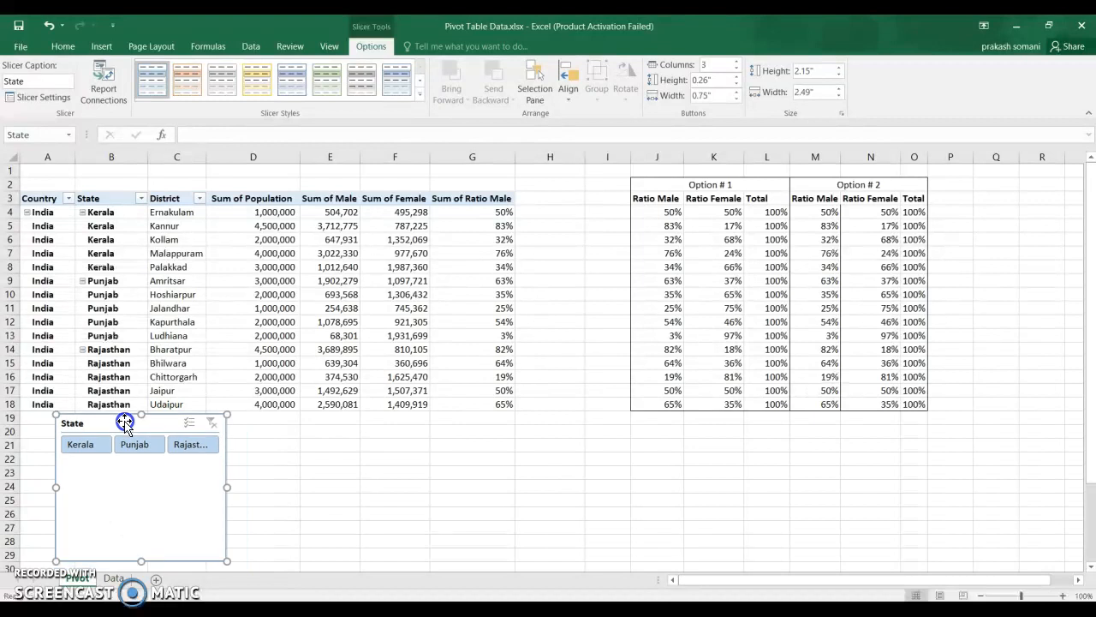
- Move the State slicer, shortened to one row of buttons, to the sheet's first rows and insert two blank rows above the PivotTable
left_click_drag(143, 561, 97, 170)
left_click(222, 184)
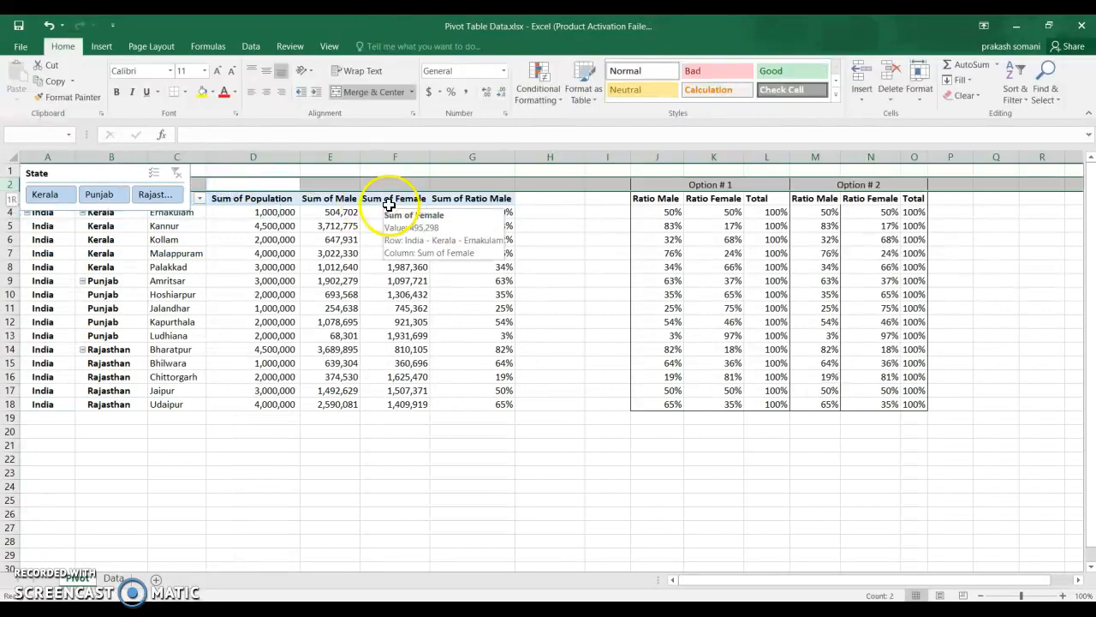
key("ctrl+z")
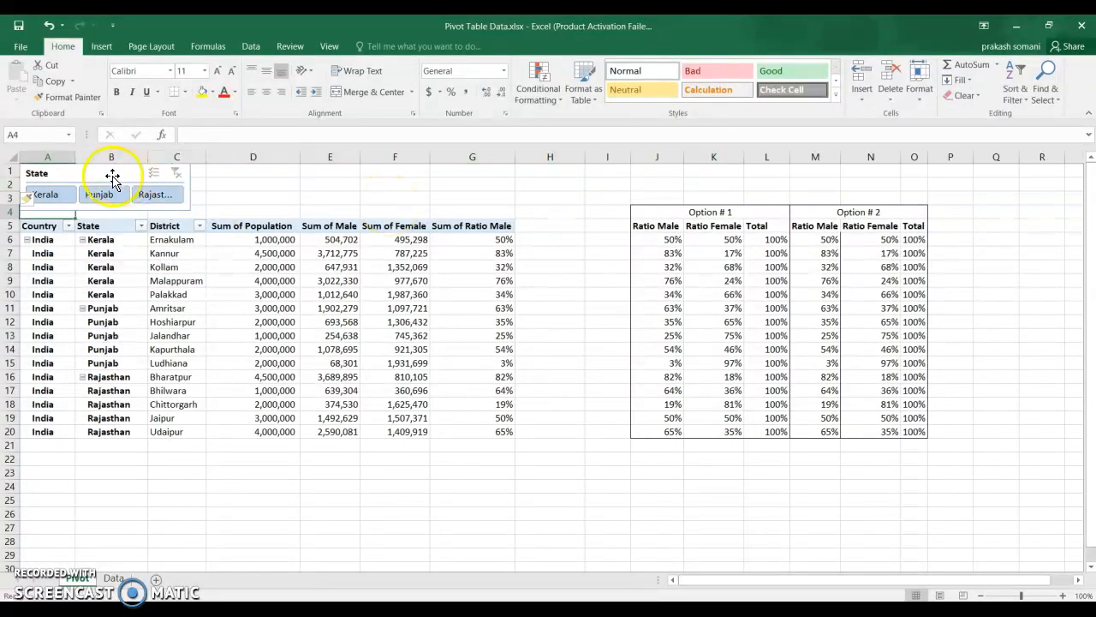
- Widen the State slicer to span columns A to G and stretch its height down to the PivotTable's header row
left_click(107, 174)
left_click_drag(193, 212, 514, 204)
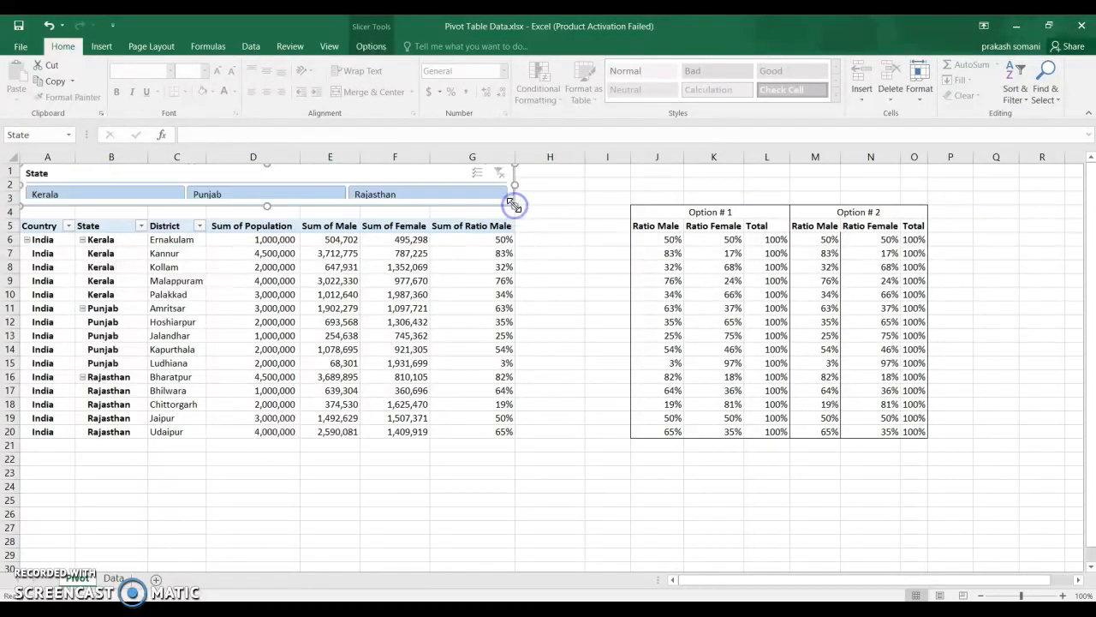
left_click_drag(267, 208, 267, 218)
left_click(549, 291)
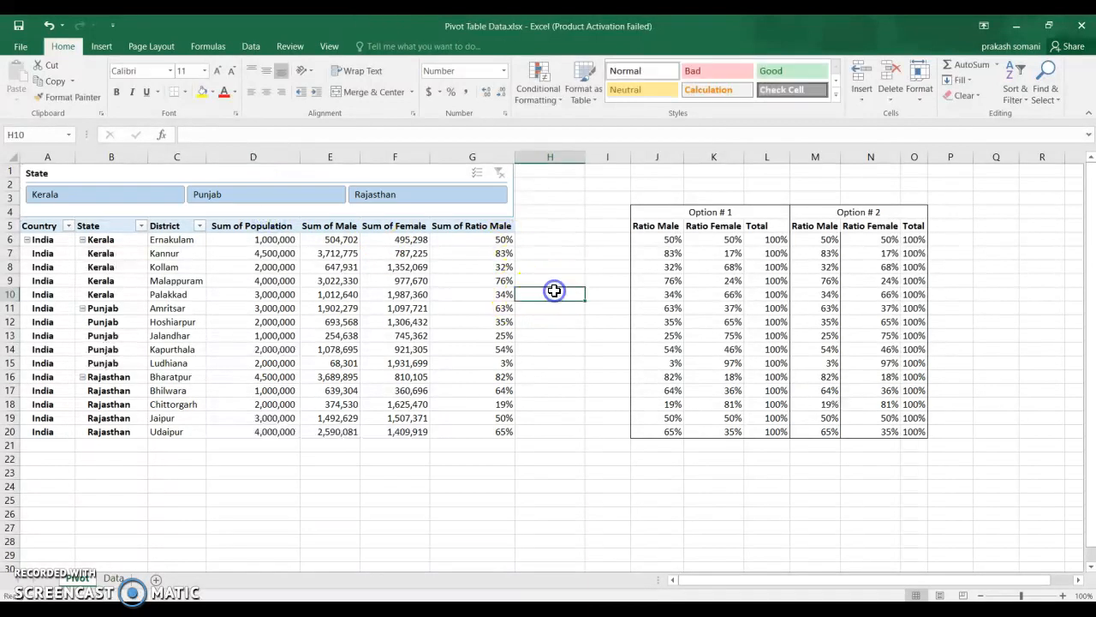
- Filter the PivotTable with the State slicer by Kerala, Punjab and Rajasthan in turn, and clear the filter
left_click(156, 195)
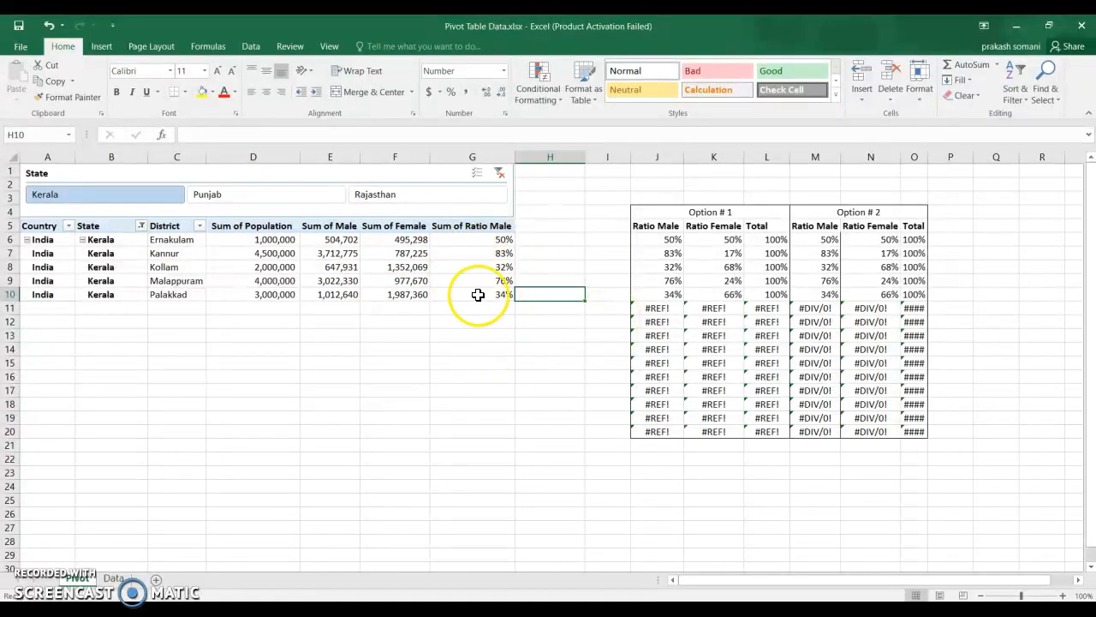
mouse_move(484, 281)
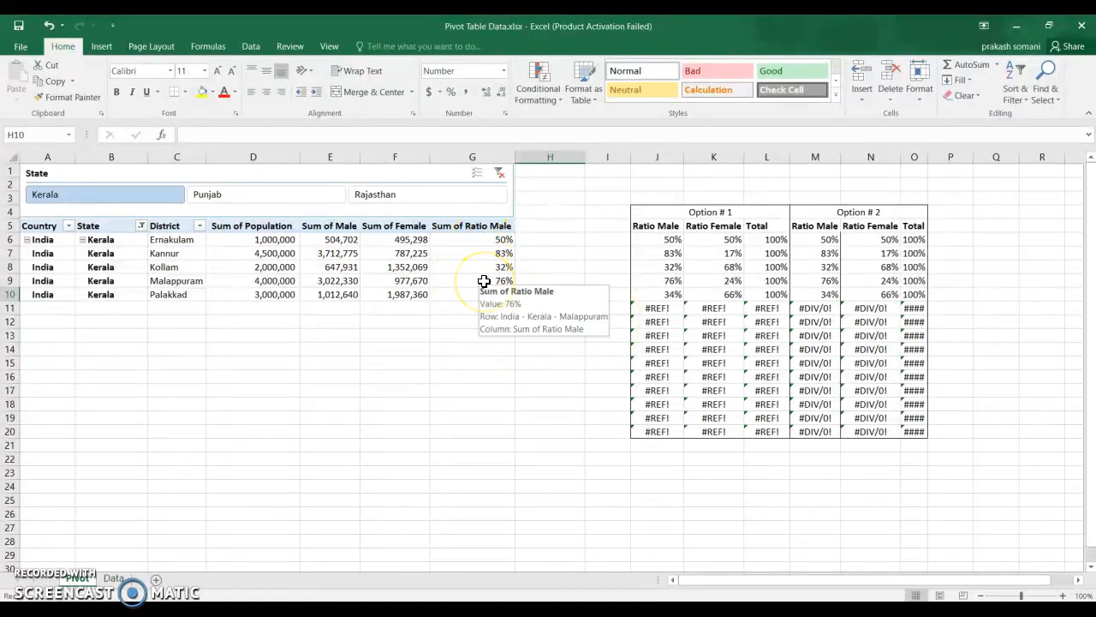
left_click(255, 192)
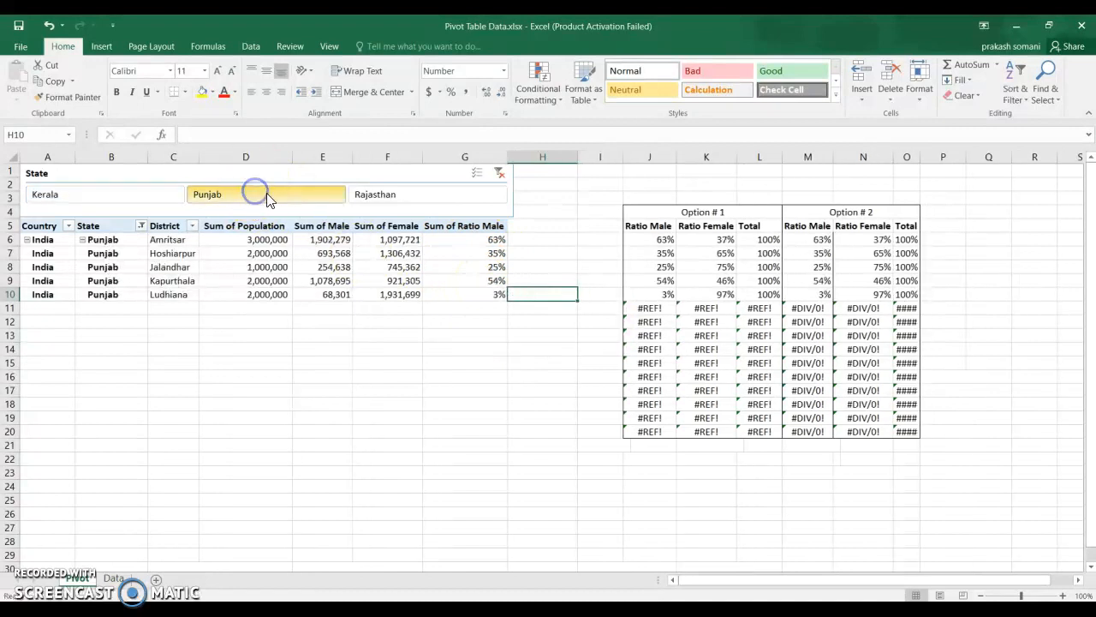
left_click(420, 201)
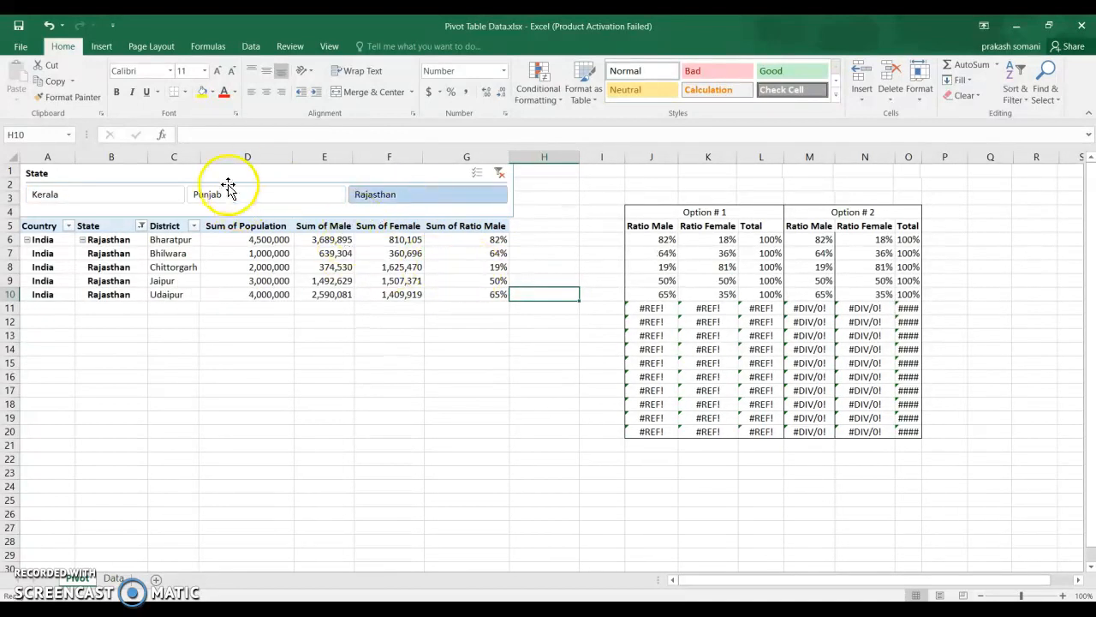
left_click(500, 173)
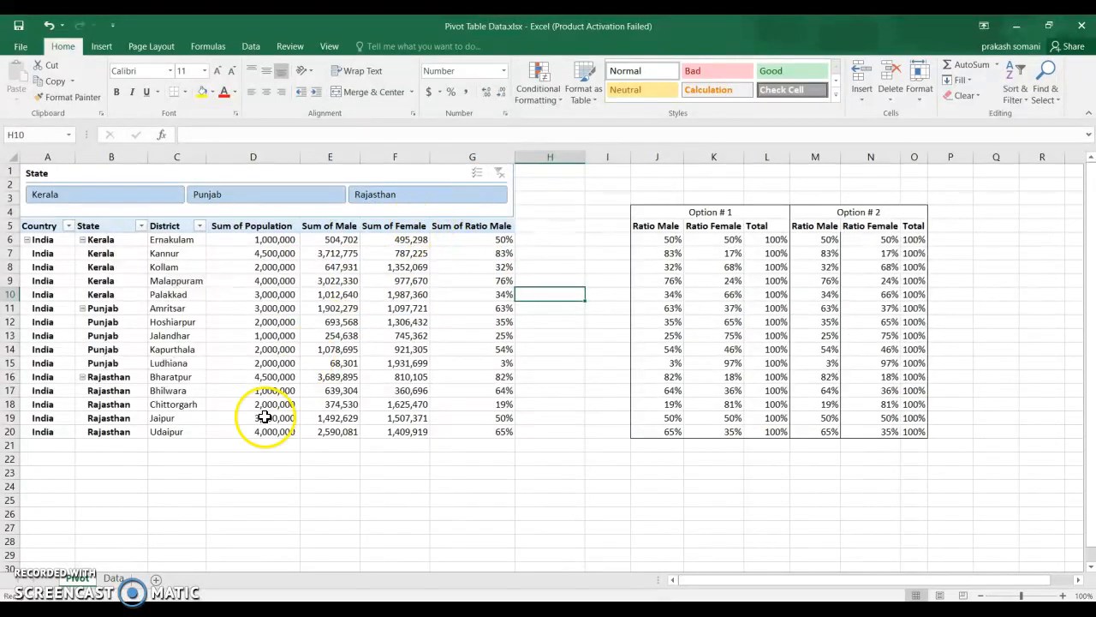
- Review the five listed how-to tasks in A2:A6 of the Data sheet
left_click(114, 578)
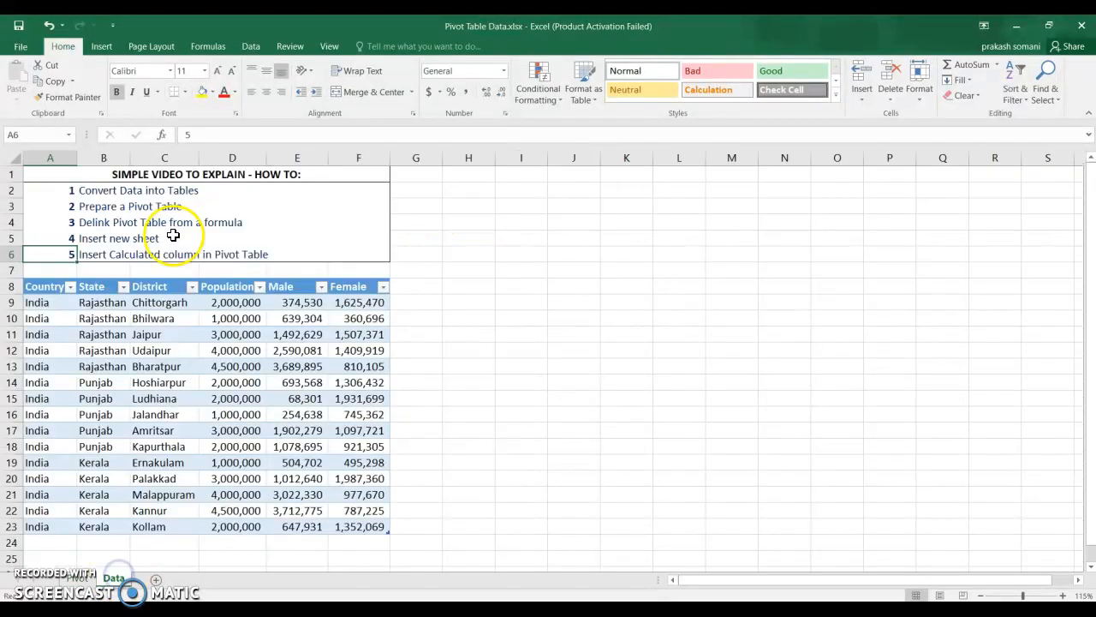
left_click(101, 191)
key("Left")
key("Down")
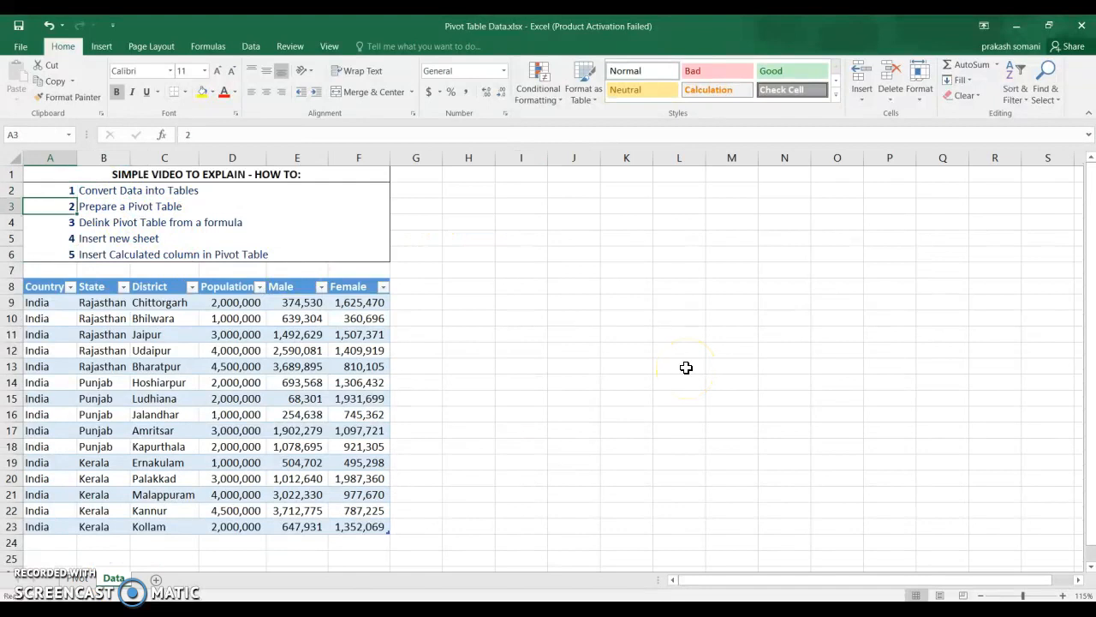
key("Down")
key("Down")
key("Down")
key("Right")
key("Left")
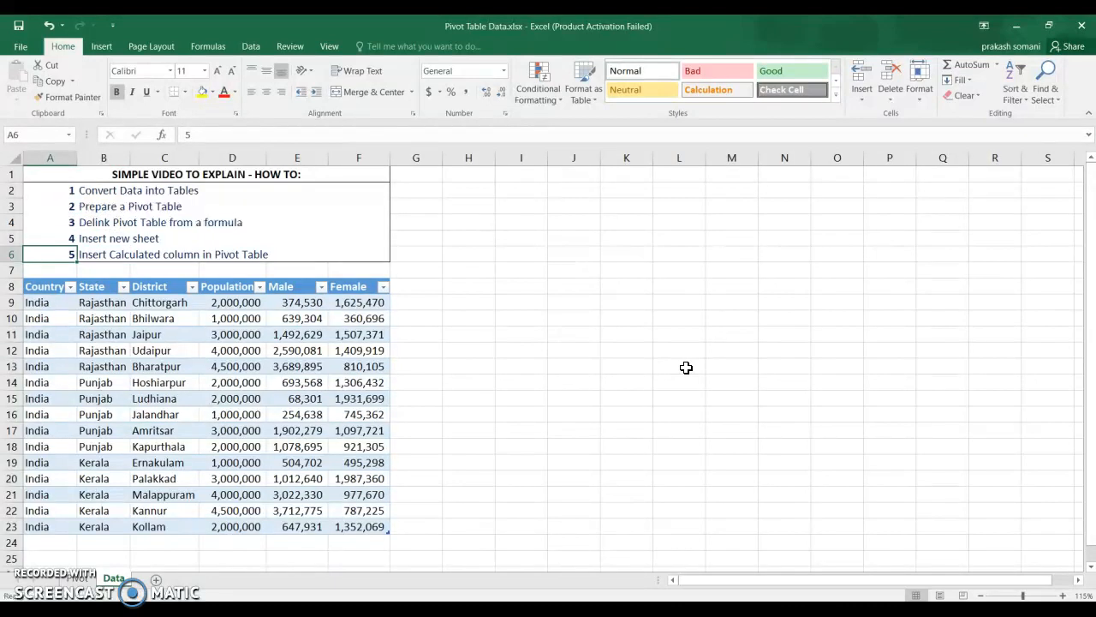
- Return to the Pivot sheet and go to the first Sum of Ratio Male value in G6
key("ctrl+Page_Up")
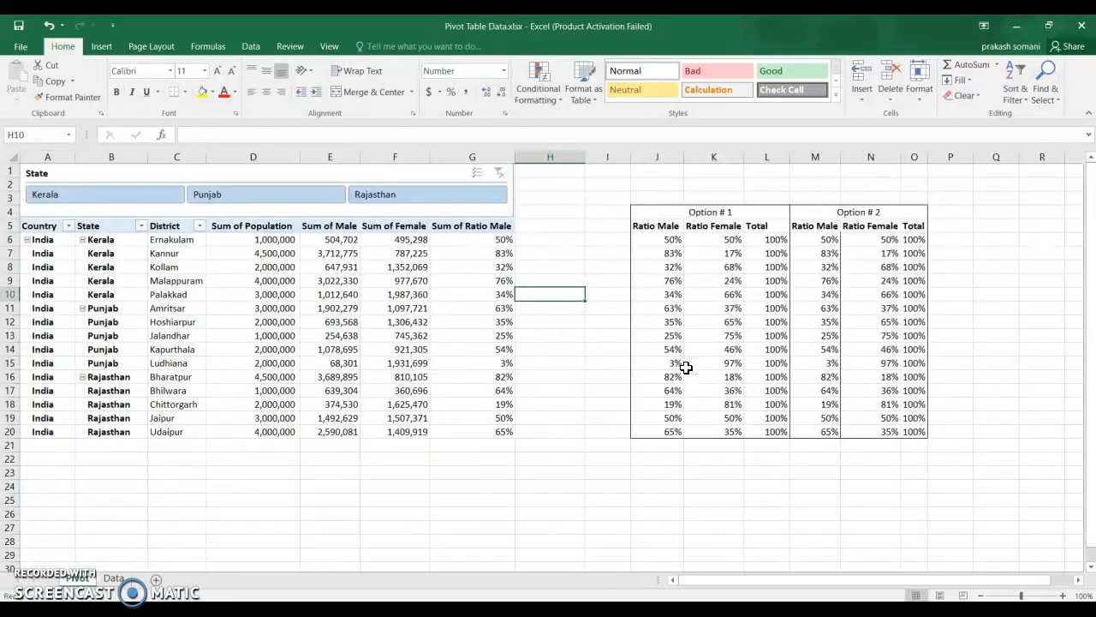
key("Left")
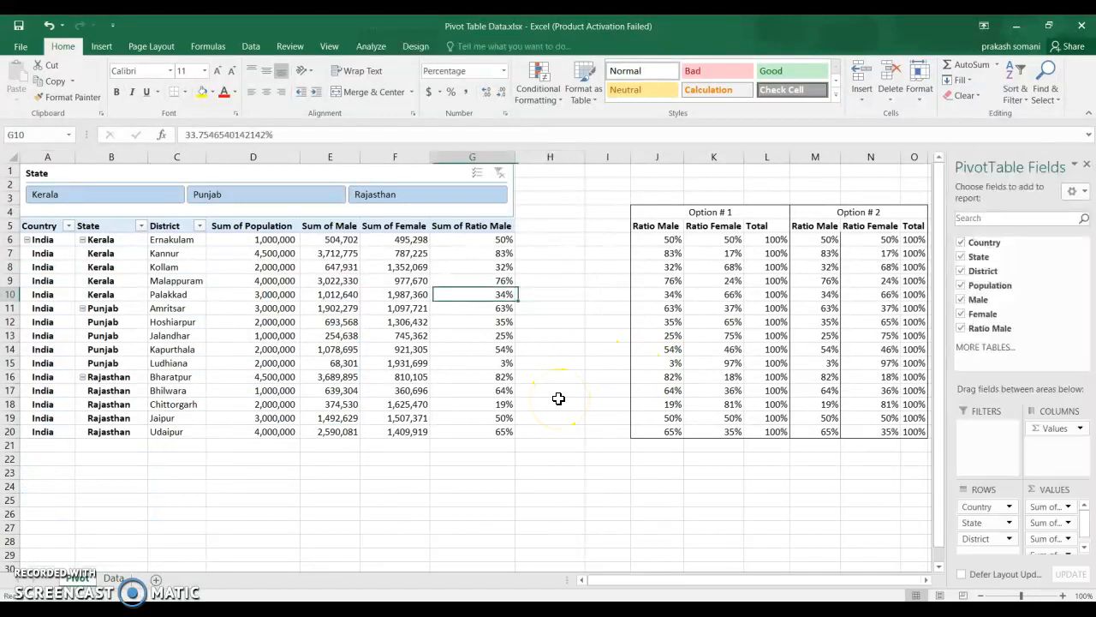
key("ctrl+Down")
key("ctrl+Up")
key("Down")
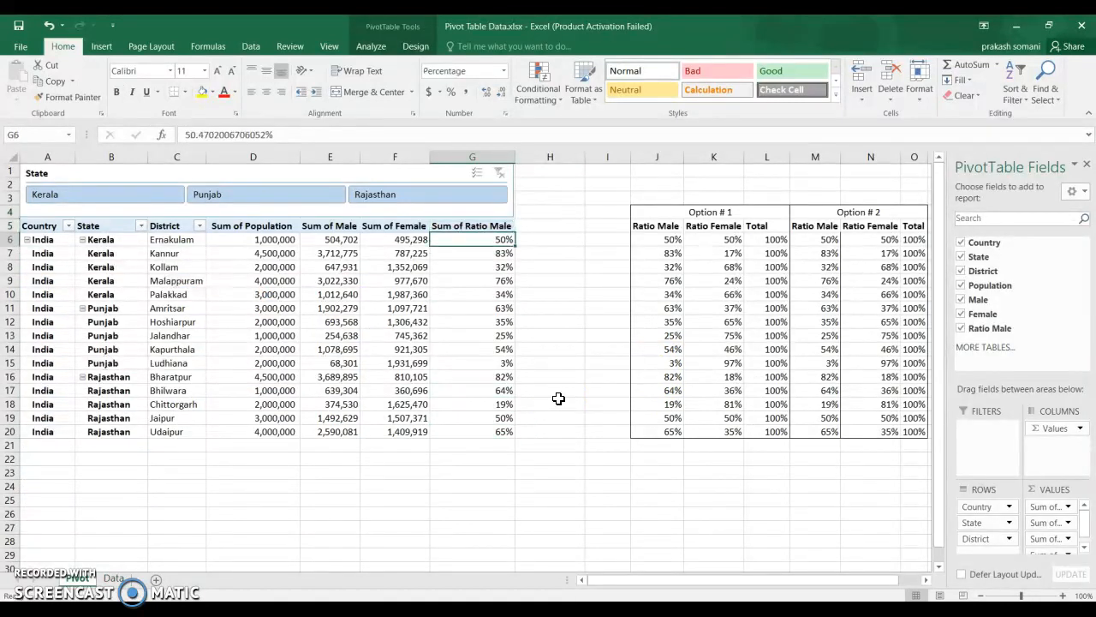